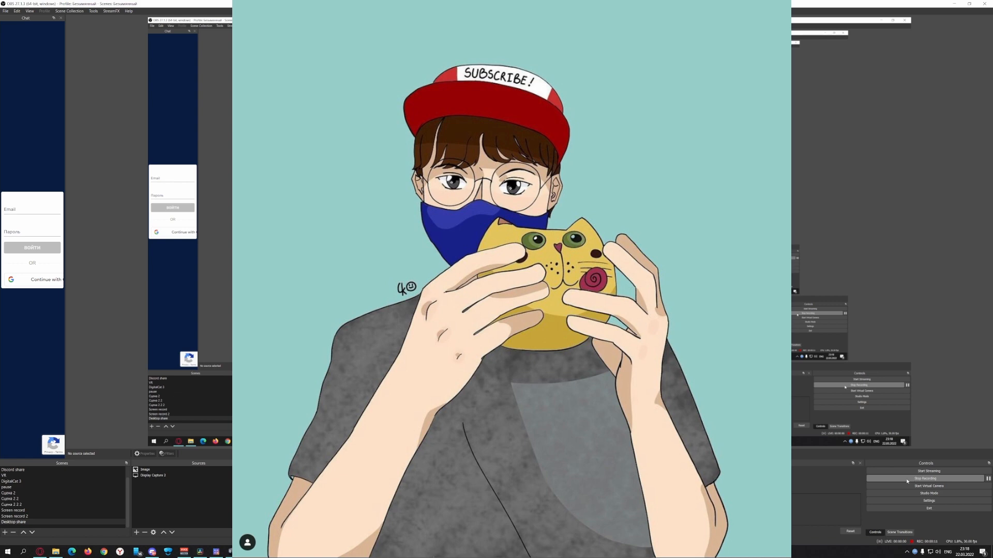
Step: Hide the Image source in the Desktop share scene so the captured desktop is uncovered
click(919, 483)
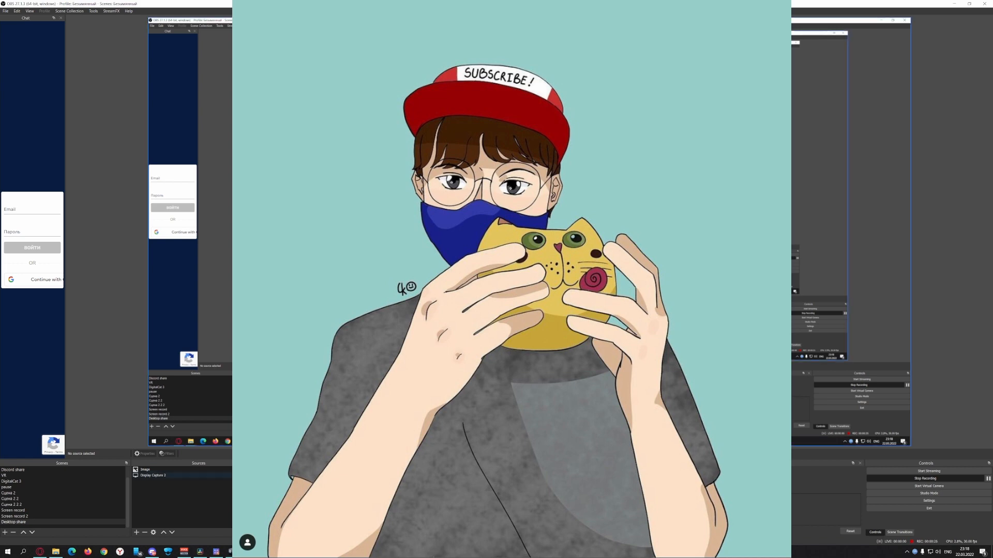
click(261, 470)
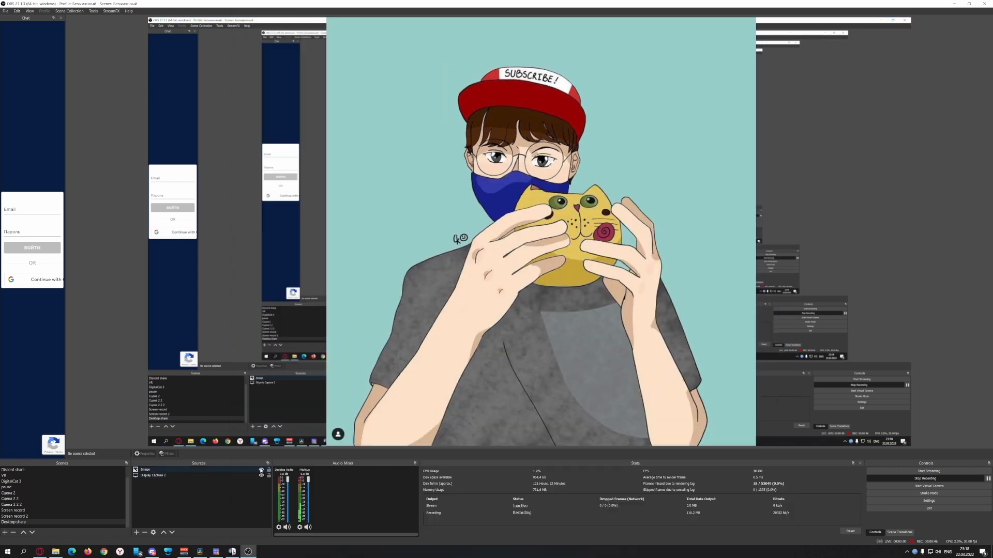
Step: Switch to File Explorer and open the Raw files folder on the ASMR (G:) drive
click(56, 551)
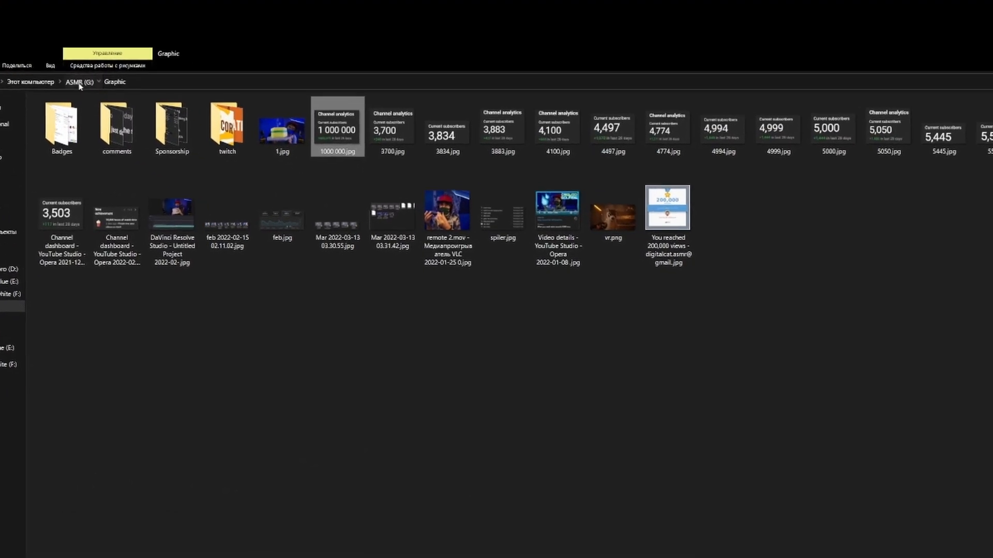
click(117, 108)
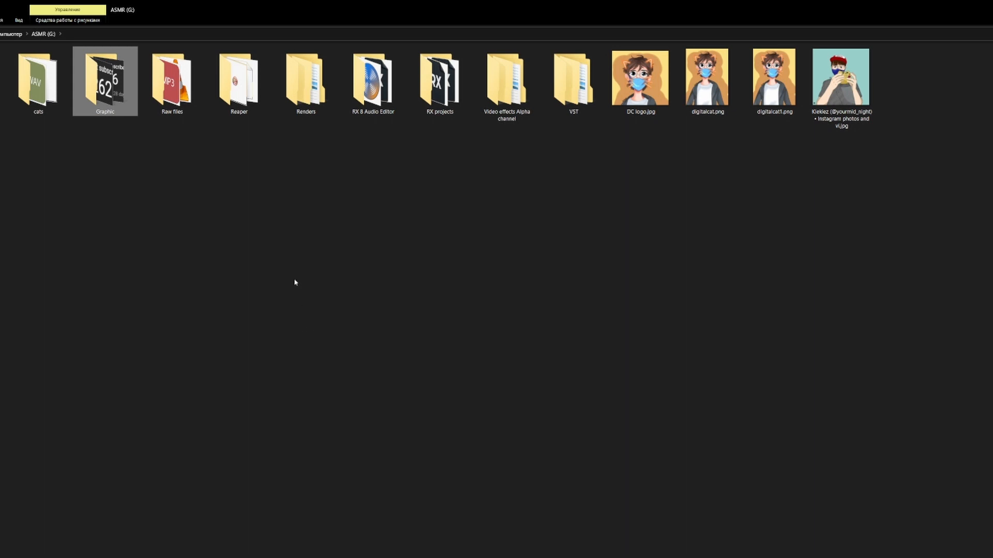
click(209, 172)
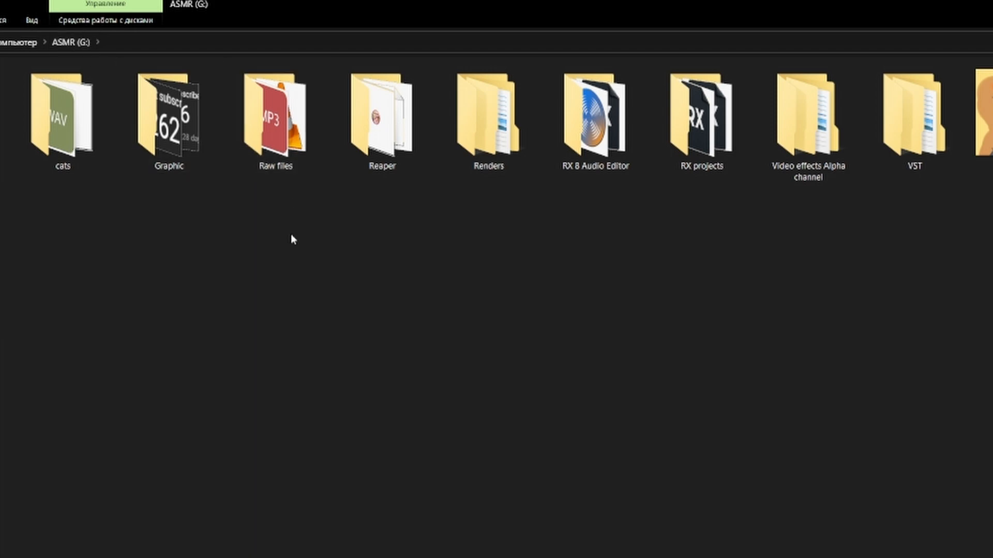
mouse_move(269, 151)
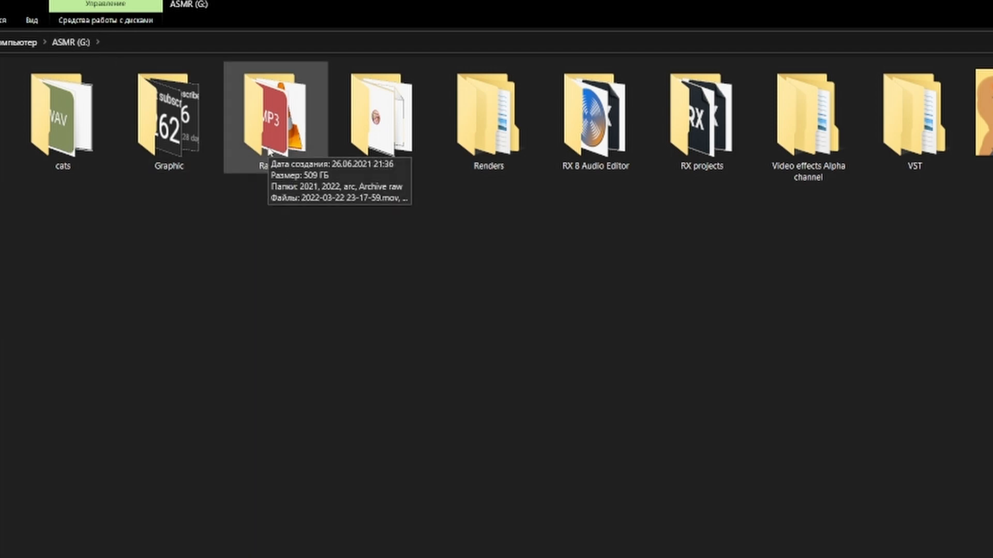
double_click(269, 151)
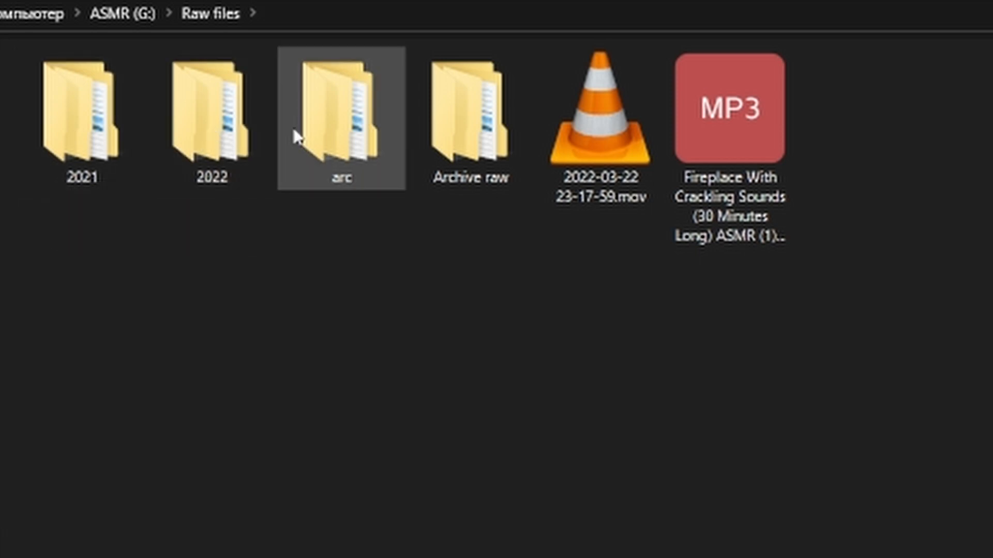
Step: Open the 2022, video and Mar folders in turn to look through the March video clips
double_click(209, 164)
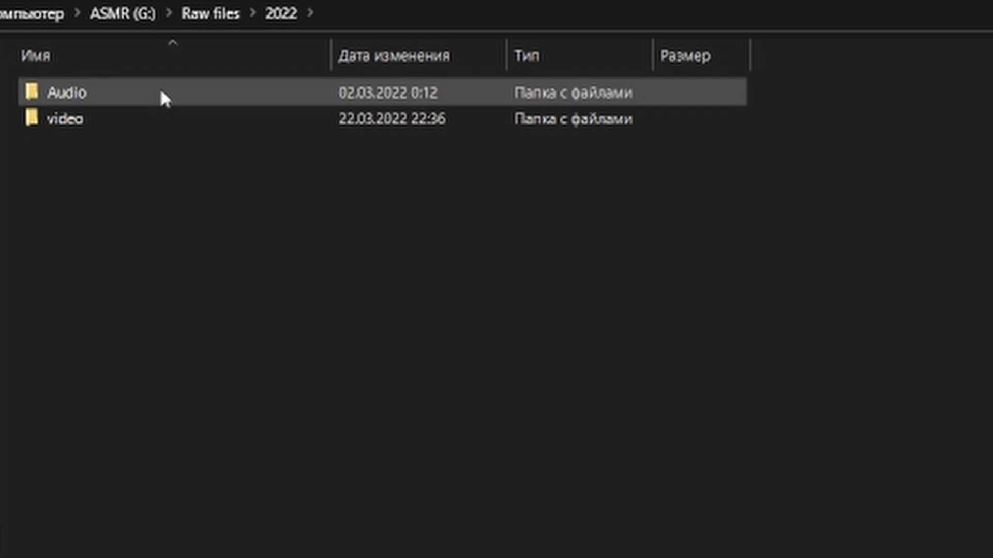
click(148, 111)
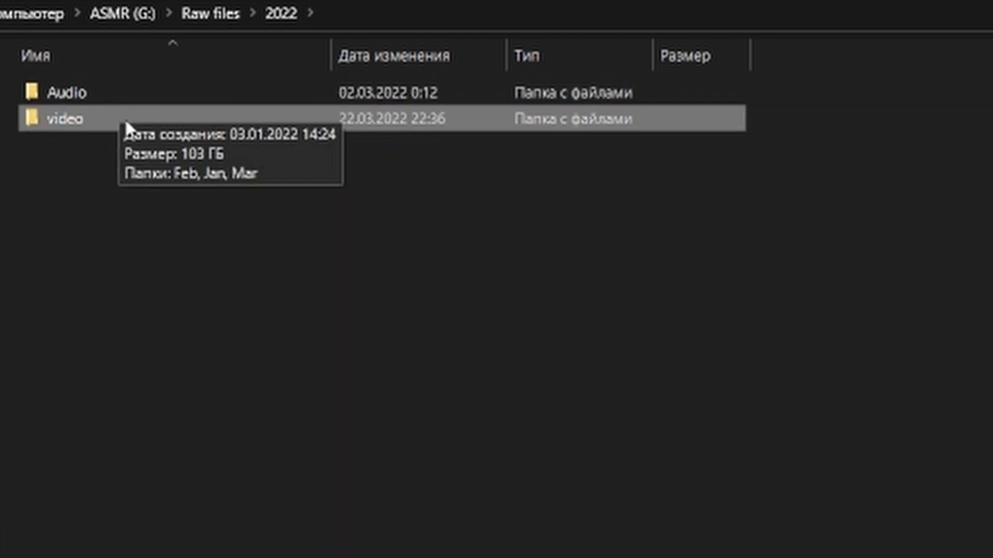
double_click(125, 117)
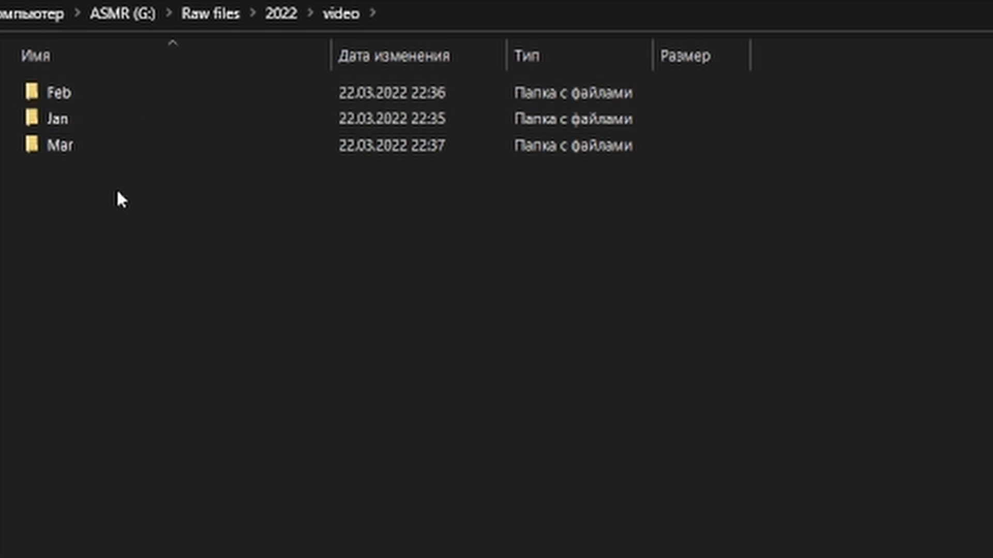
double_click(88, 146)
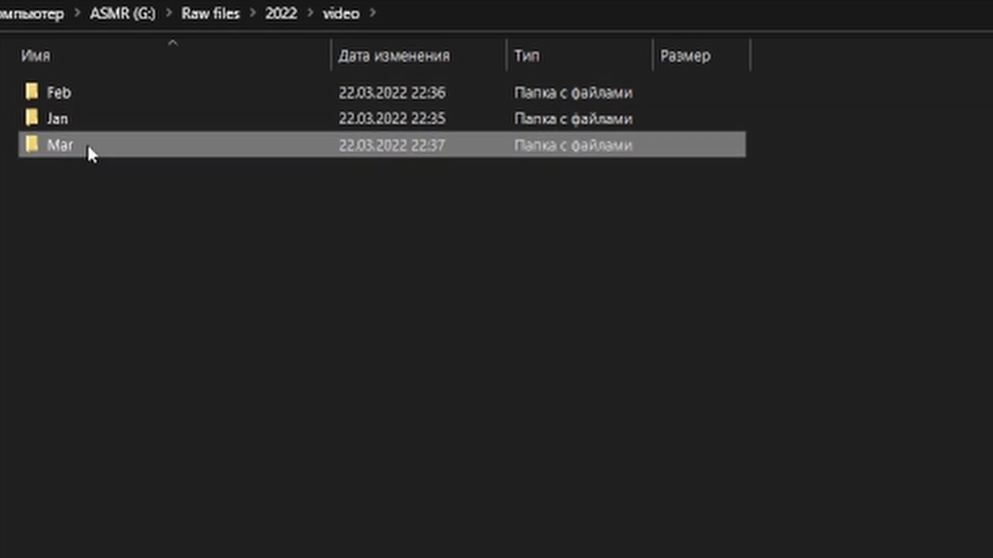
click(589, 191)
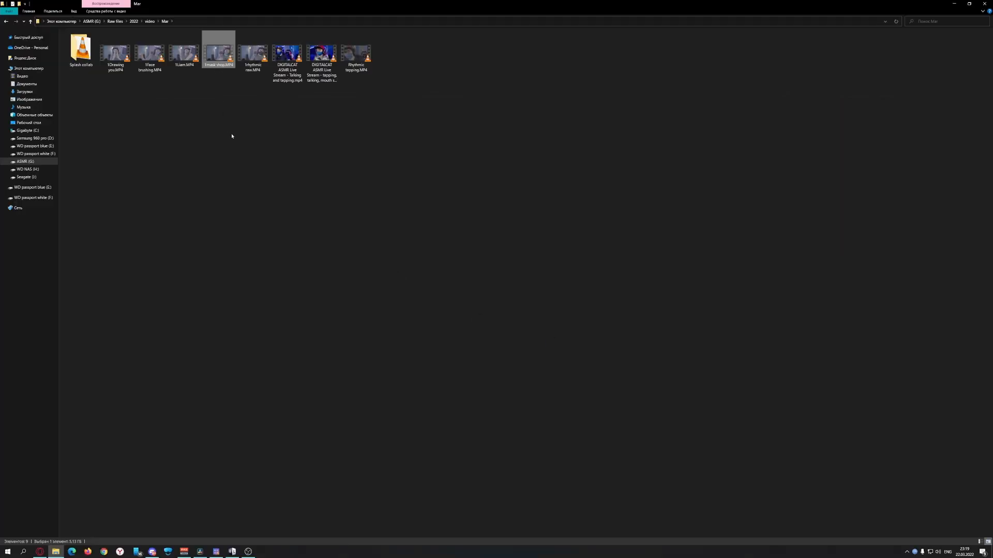
click(237, 145)
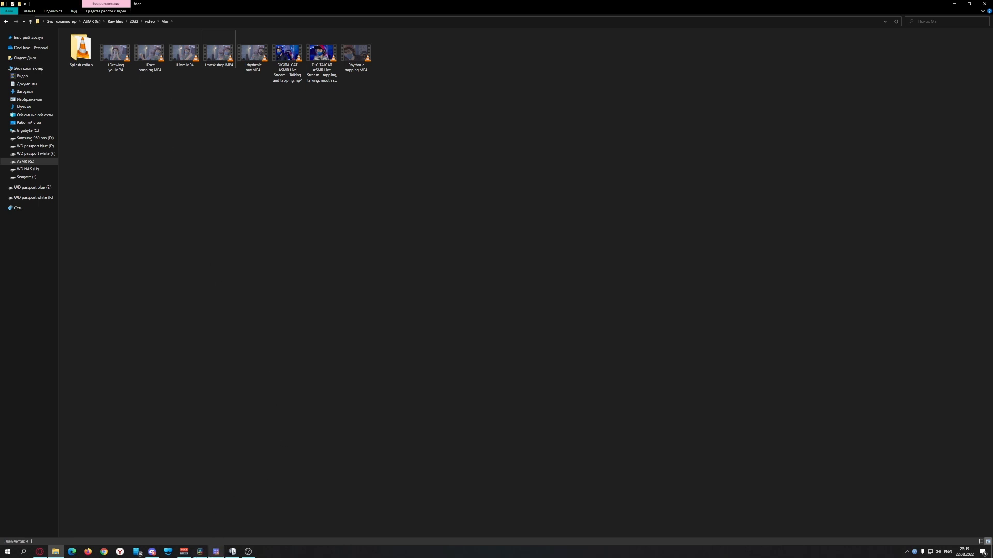
Step: Switch to OBS to view the audio mixer, and bring up the Maskshop recording in iZotope RX 9
mouse_move(217, 555)
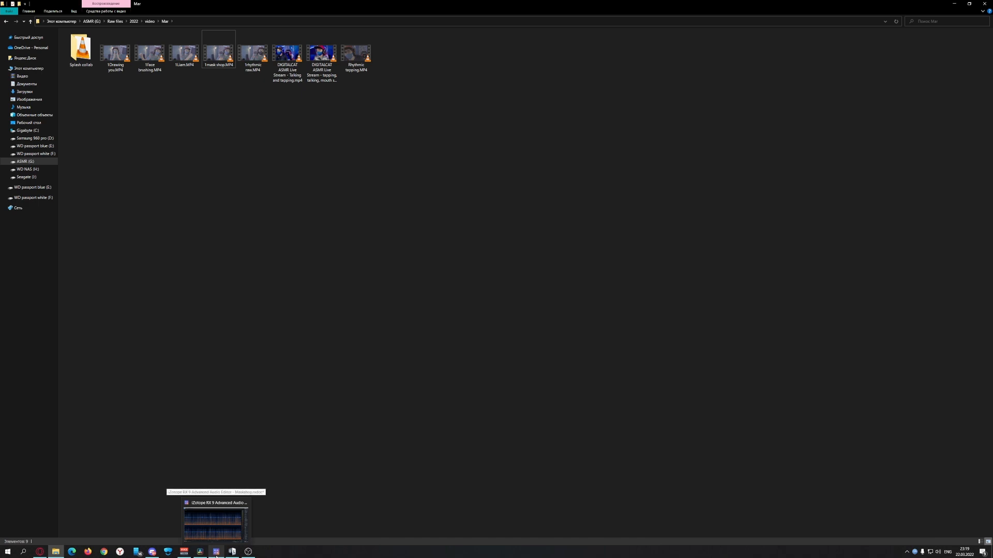
click(251, 553)
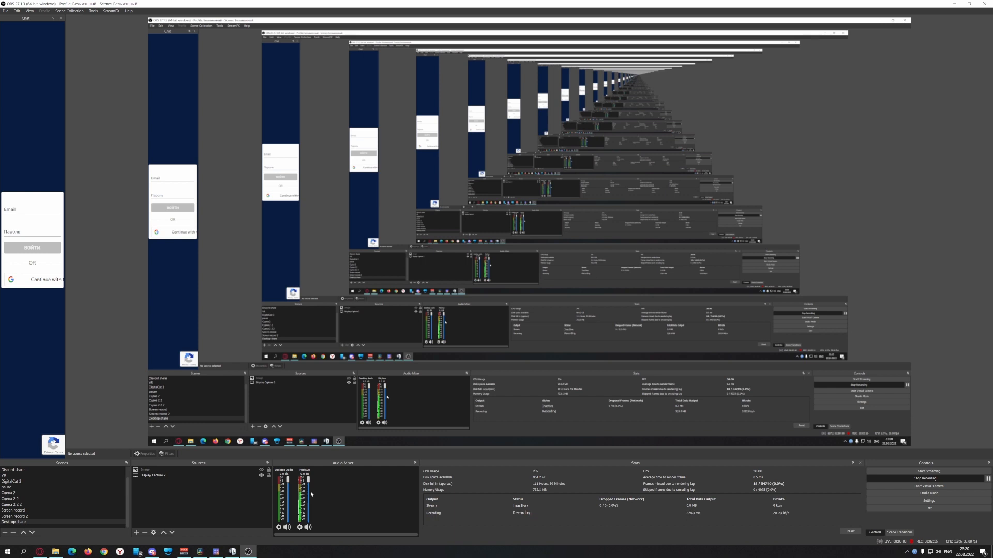
click(218, 552)
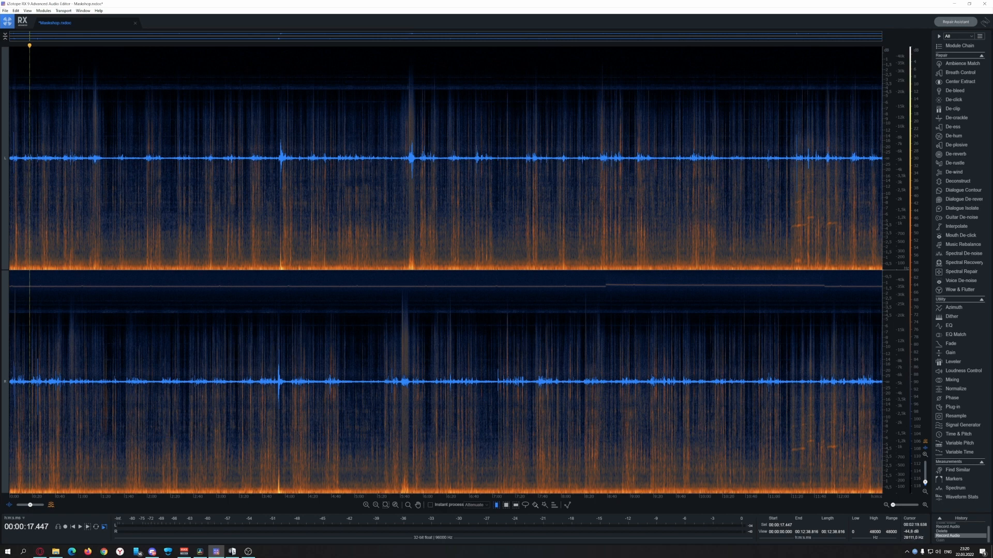
Step: Listen to the unprocessed Maskshop recording at several points, including around 1:24, 2:13 and 3:33
drag(178, 245, 284, 245)
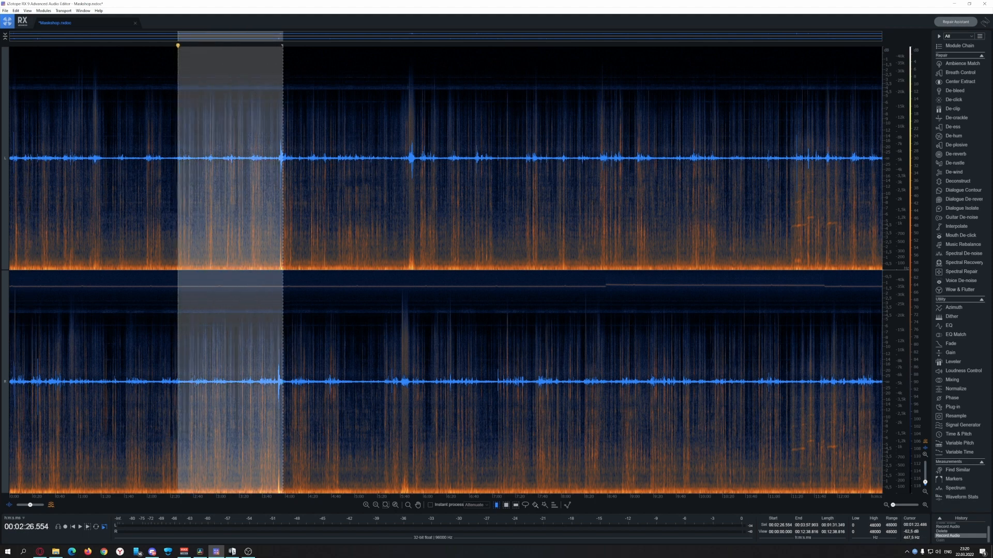
click(104, 244)
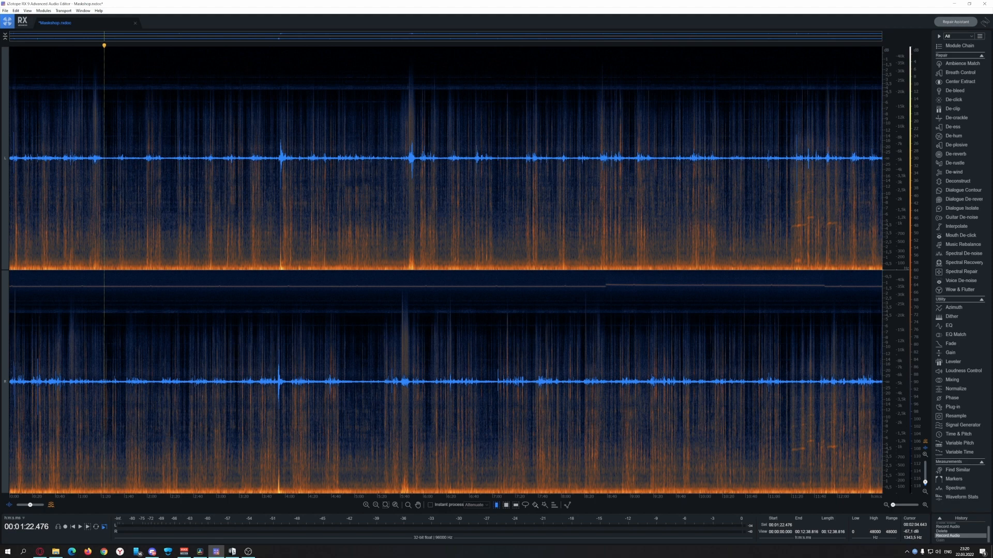
click(153, 215)
click(107, 183)
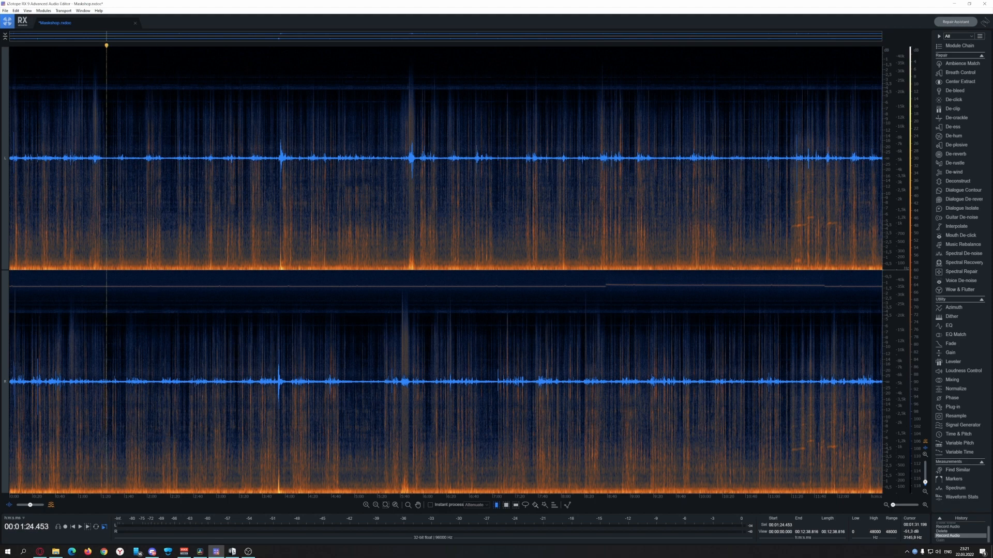
key(space)
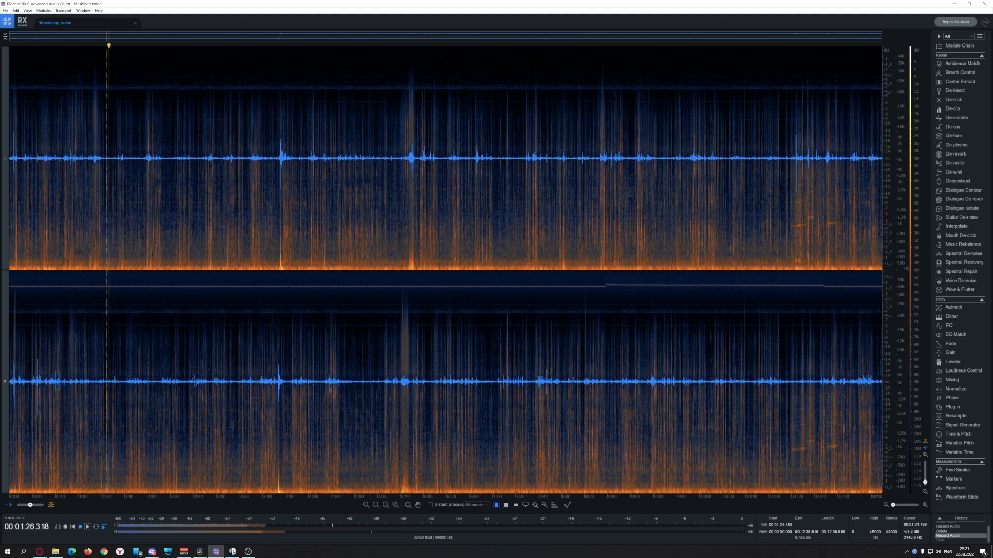
click(163, 181)
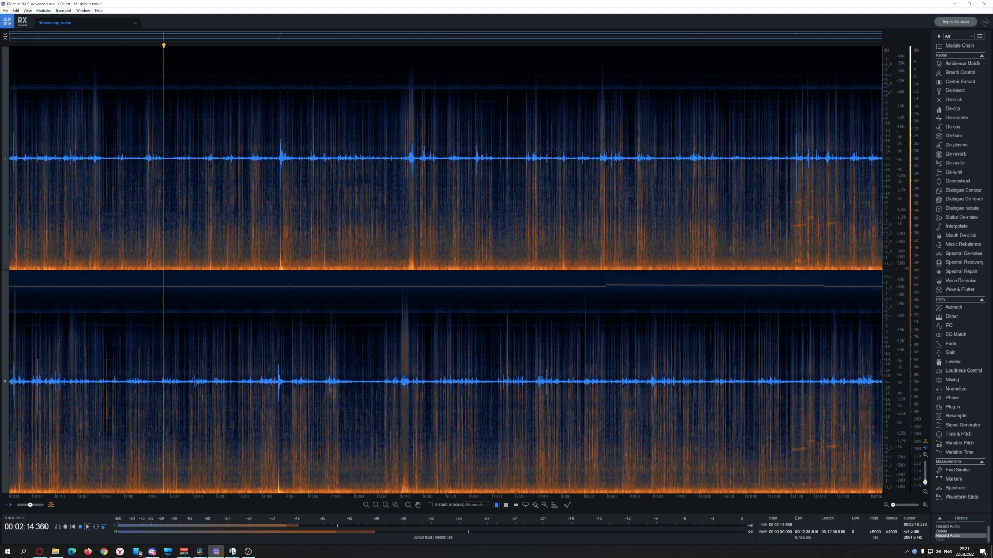
click(253, 182)
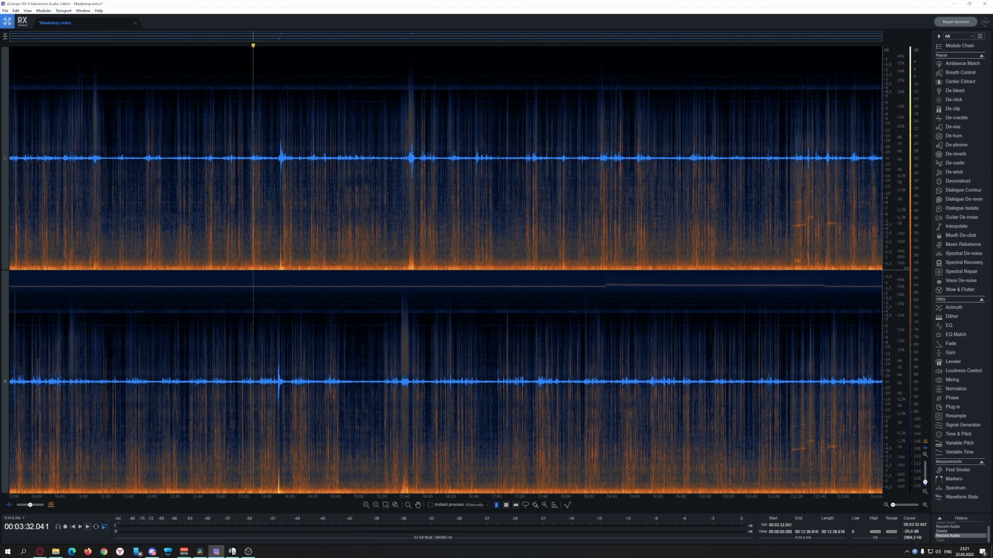
key(space)
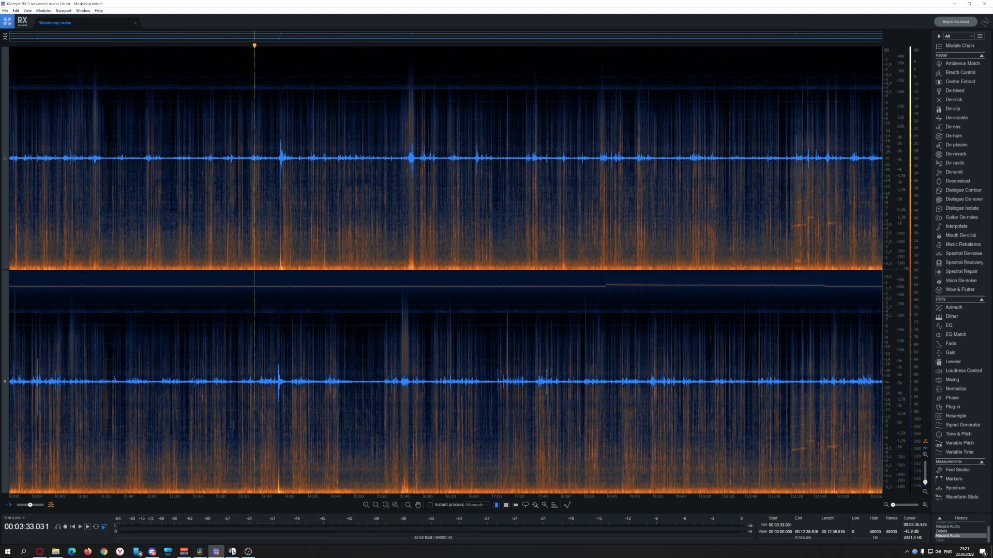
key(space)
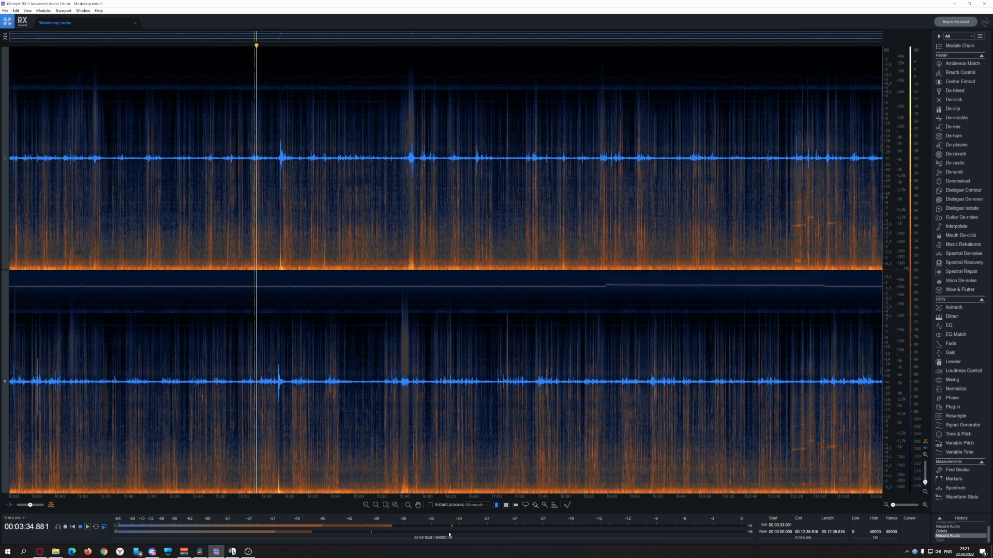
key(space)
Step: Select the entire recording and render a Gain of 12 dB on it
key(ctrl+a)
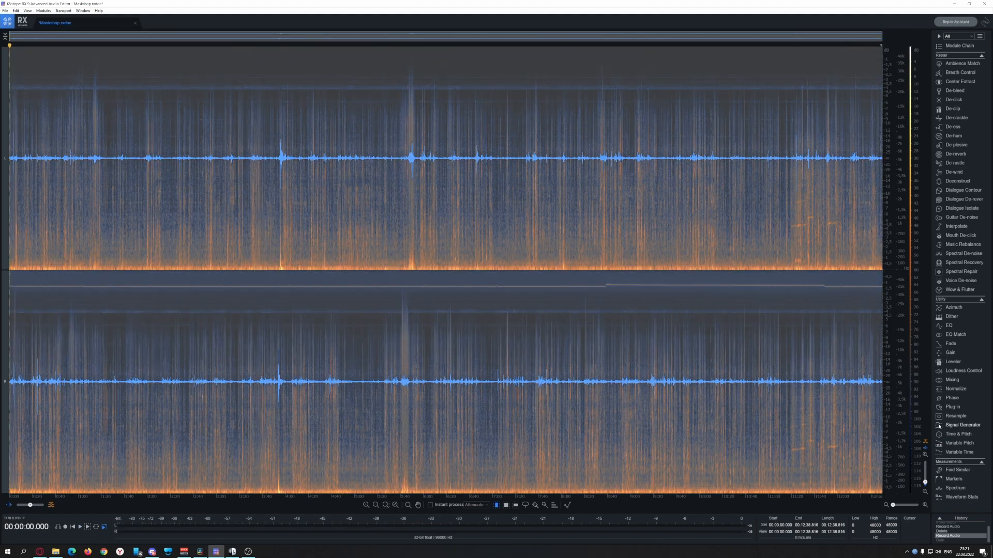
click(954, 353)
click(586, 356)
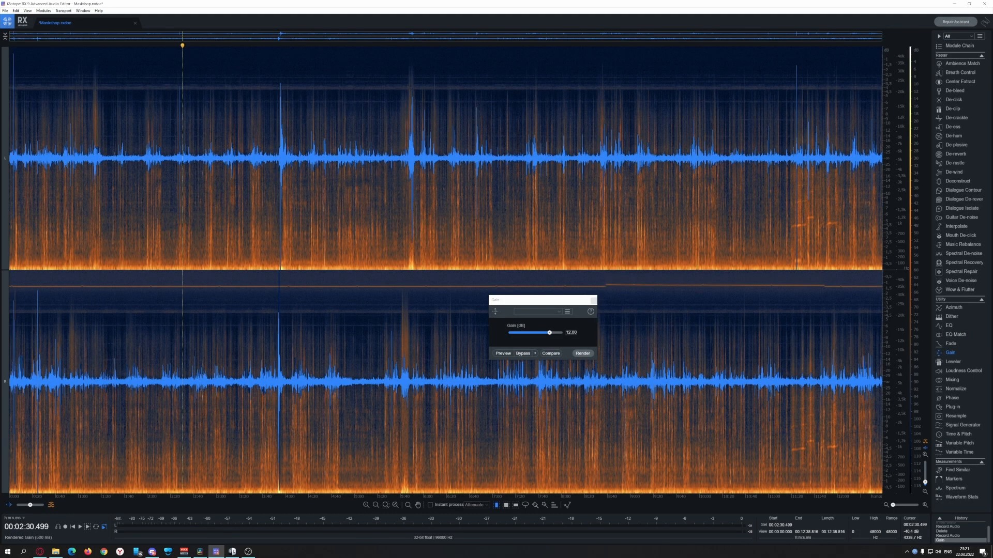
Step: Listen to the boosted recording briefly at about 2:30, 3:18, 4:47 and 1:43 to judge its loudness
click(182, 166)
key(space)
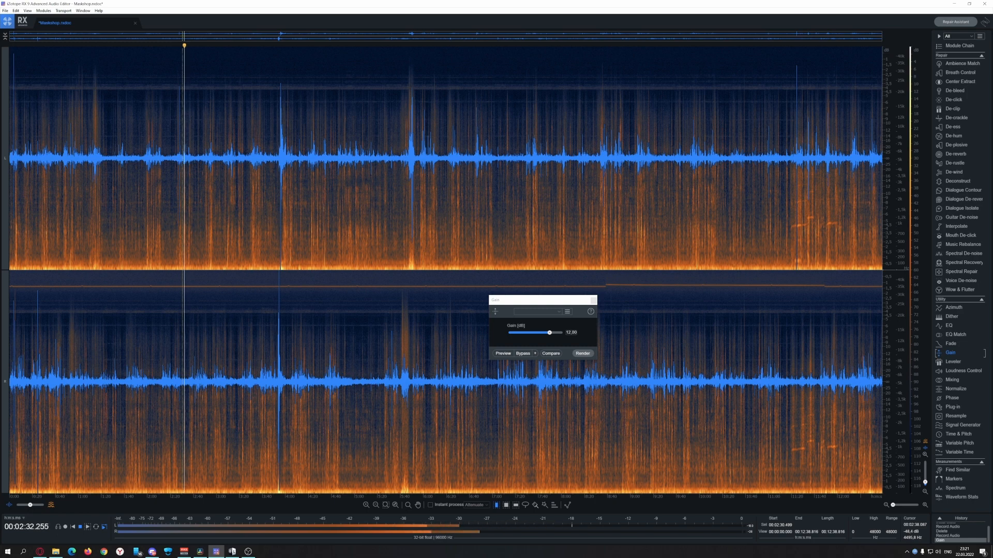
key(space)
click(236, 155)
key(space)
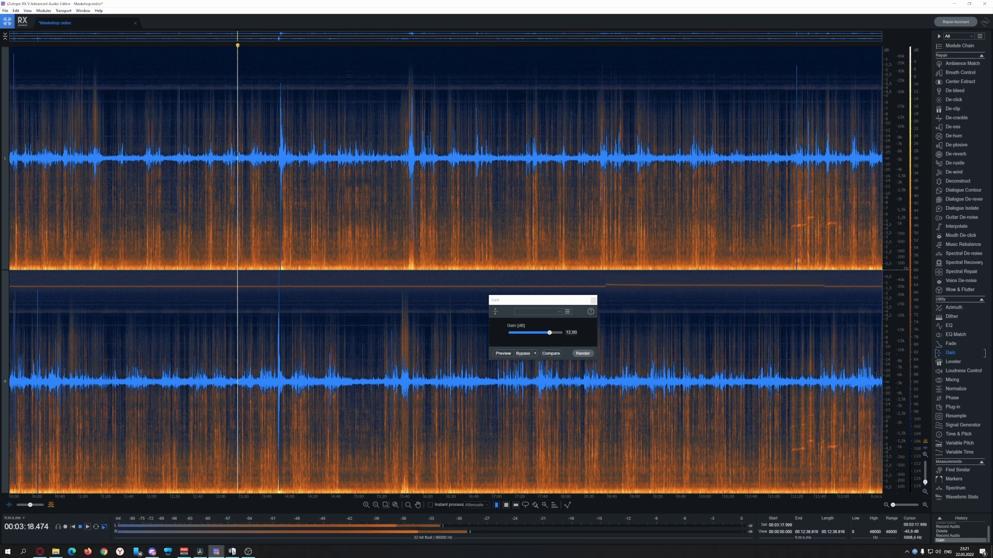
key(space)
click(339, 160)
key(space)
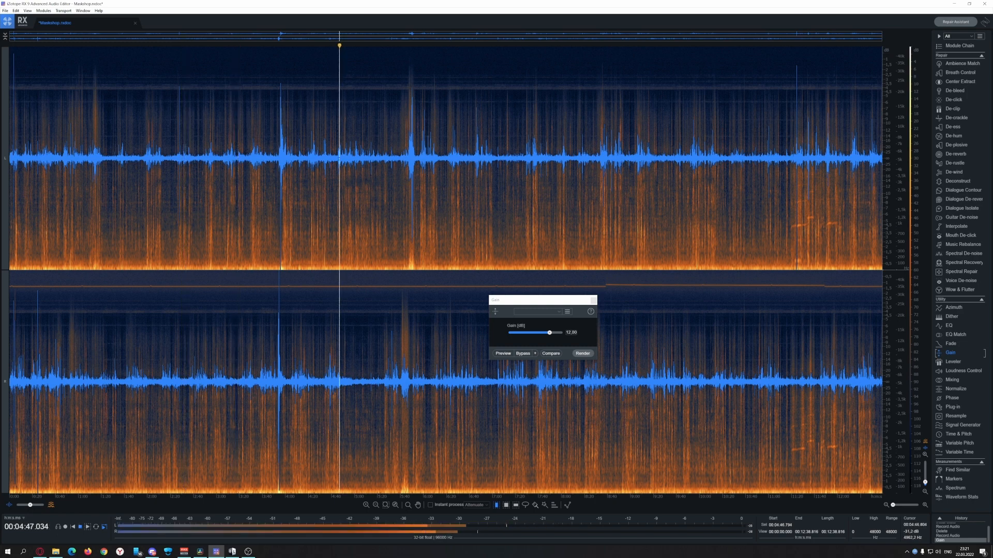
key(space)
click(130, 154)
key(space)
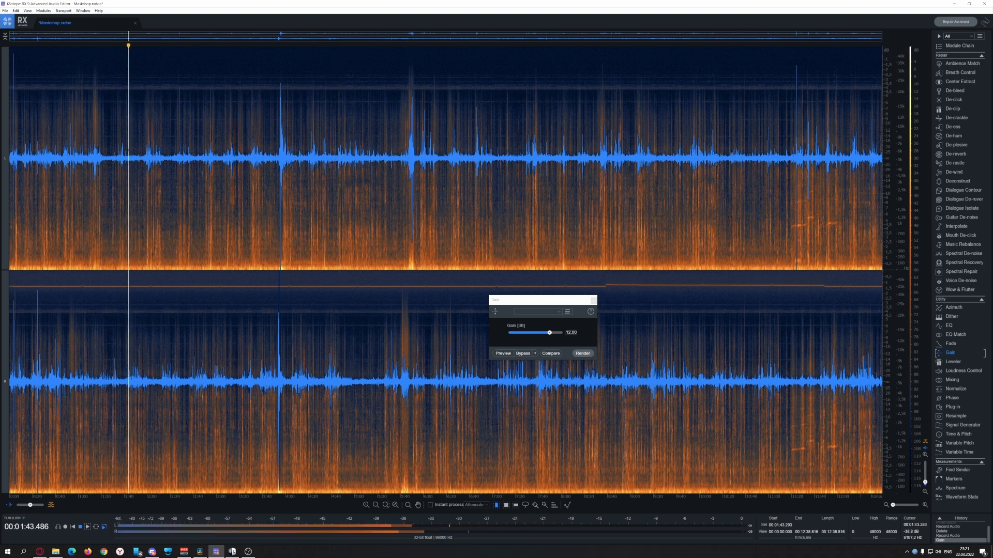
key(space)
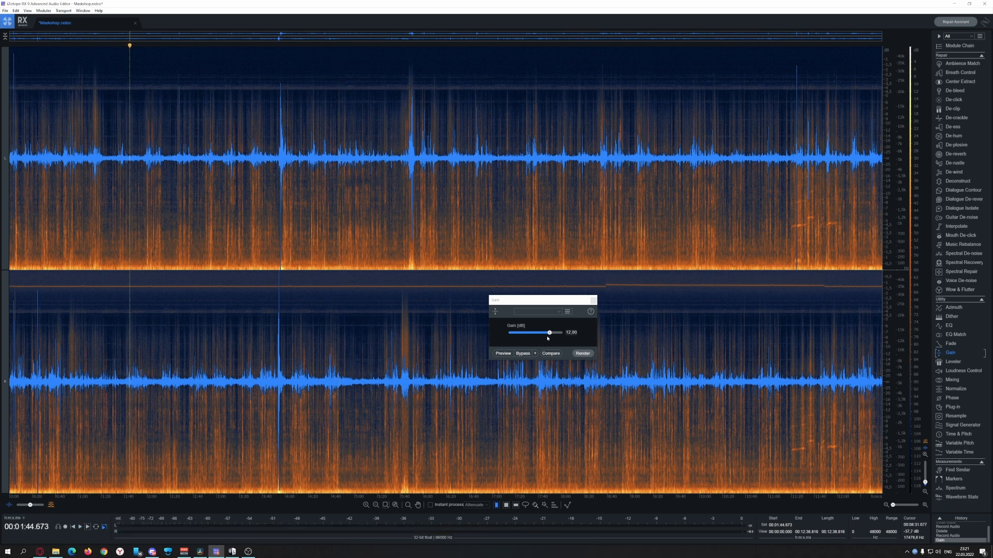
Step: Render an additional Gain of 7 dB on the whole recording and listen to it around 2:13
drag(550, 333, 547, 334)
click(591, 355)
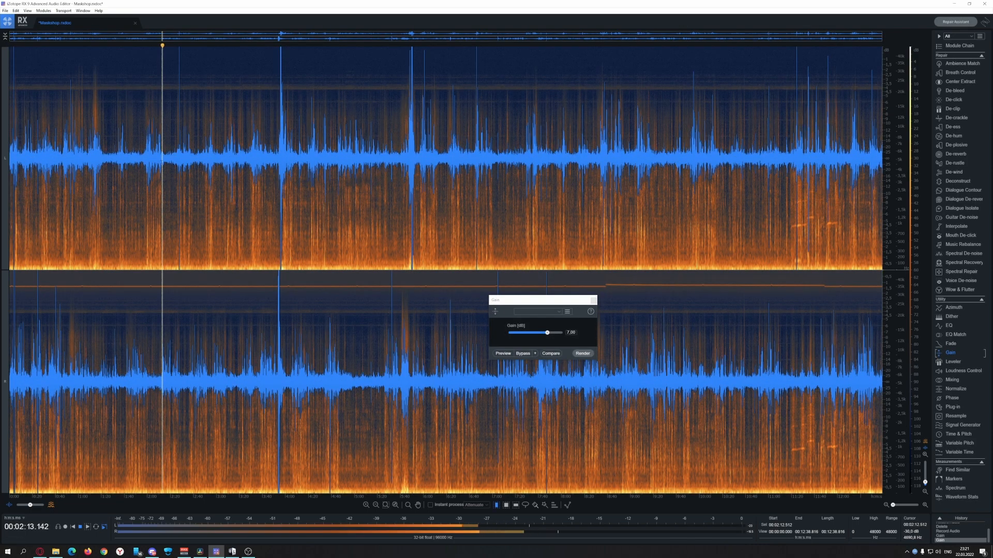
click(163, 164)
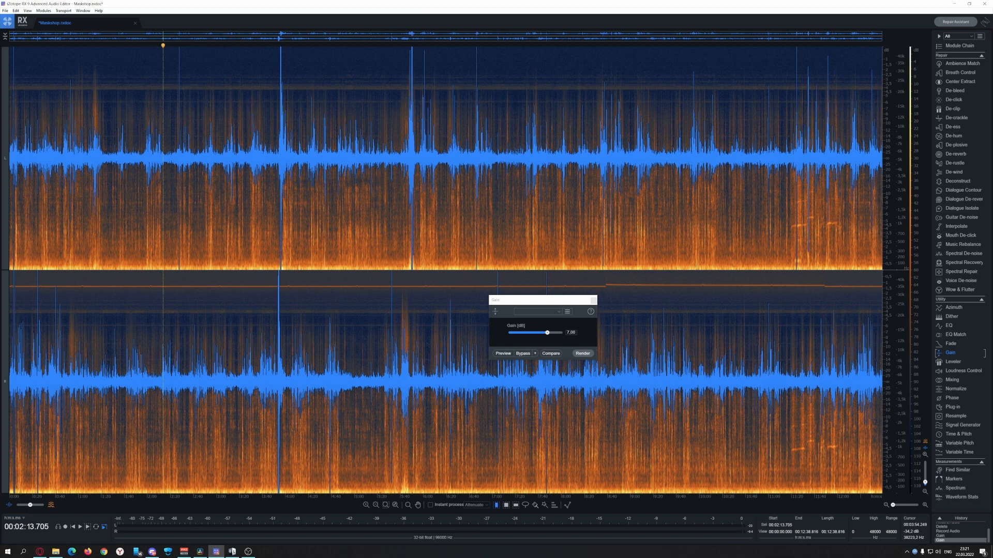
Step: Examine the loud spikes around 3:54 and 5:49, marking them in one channel and across both channels
drag(279, 61, 283, 63)
click(289, 61)
click(295, 61)
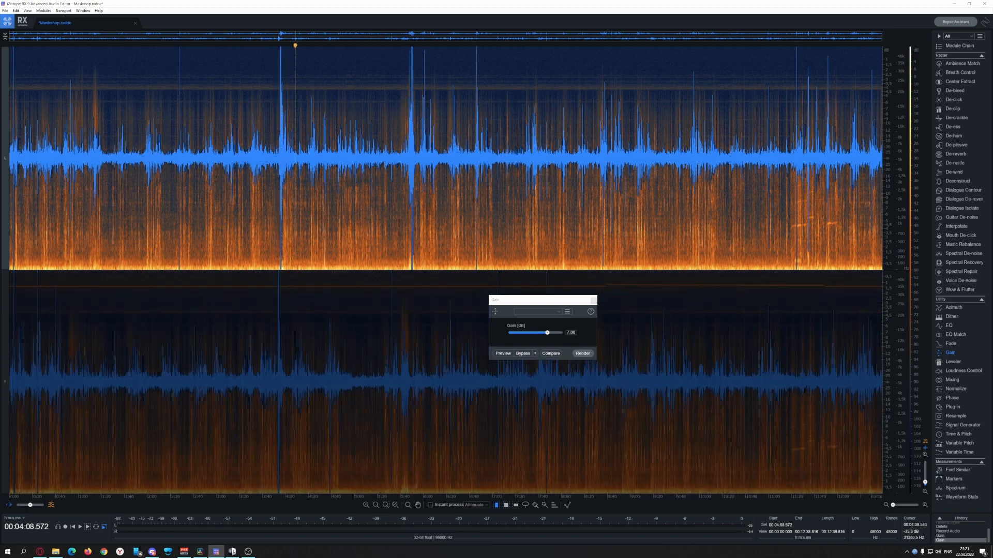
drag(411, 53, 413, 53)
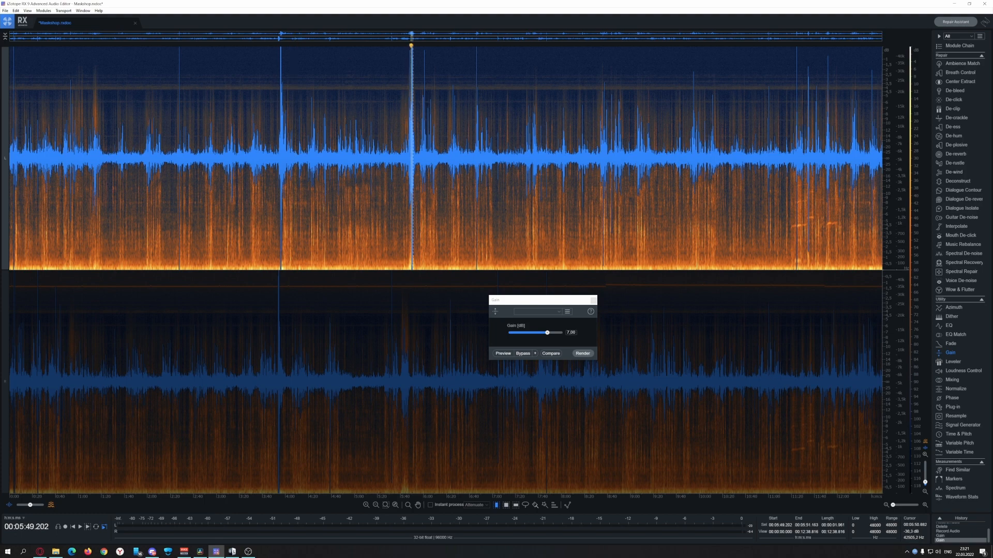
click(302, 70)
drag(280, 63, 282, 63)
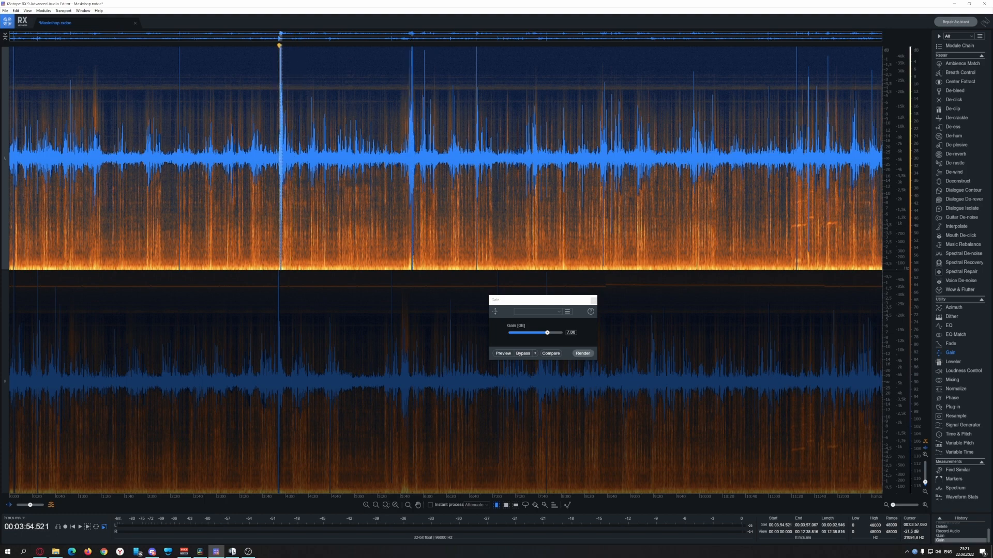
click(296, 82)
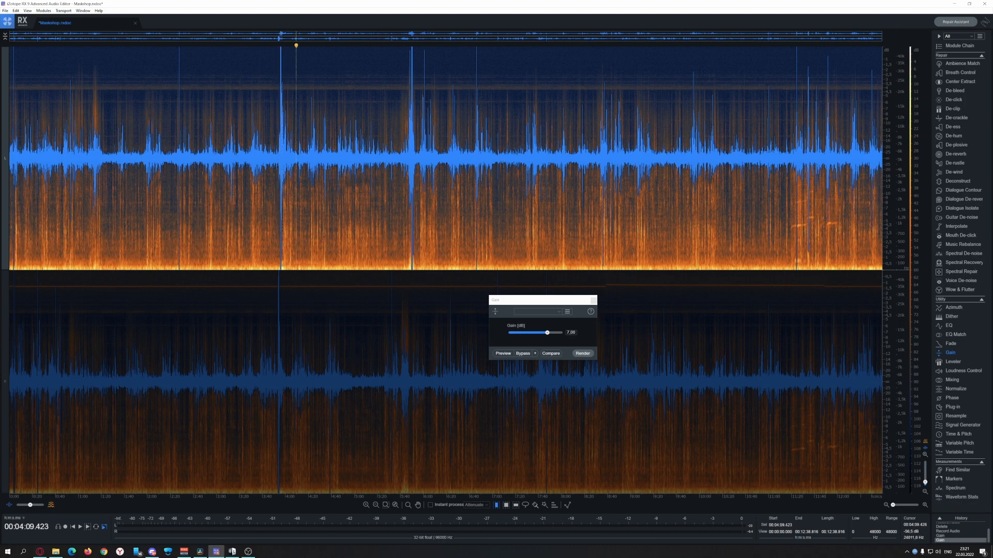
click(279, 69)
click(270, 84)
click(276, 157)
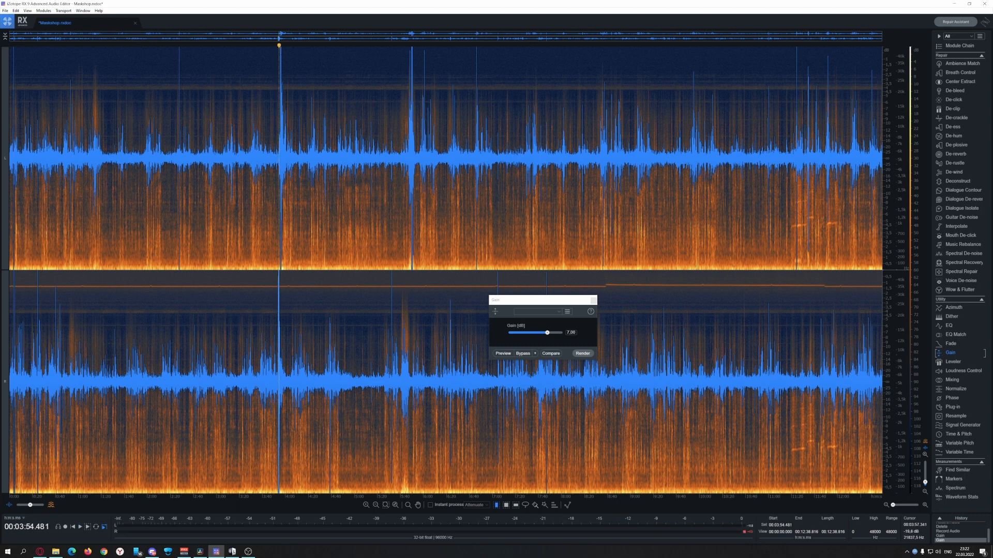
click(293, 87)
click(279, 147)
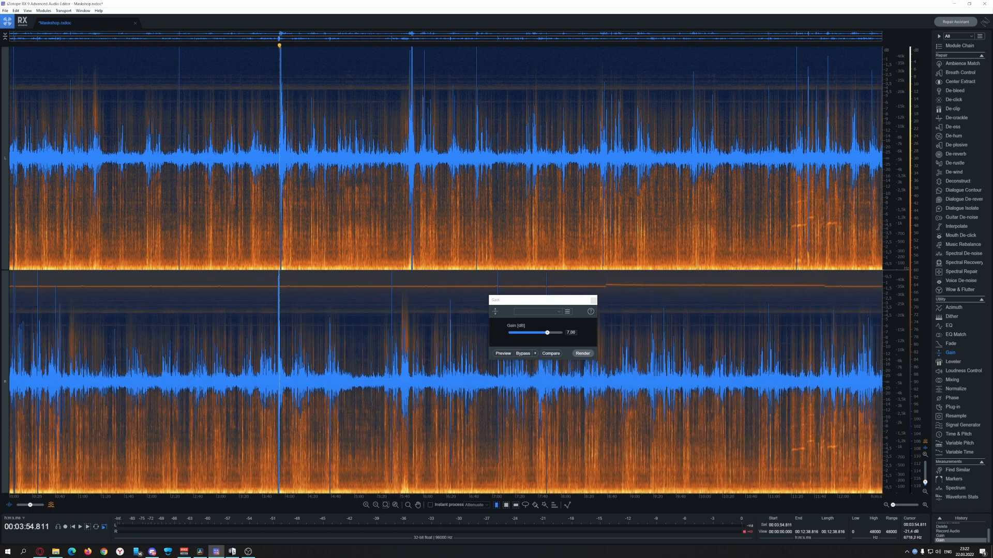
Step: Select the loud spike from about 3:53.7 to 4:00 in both channels and render Gain on it at -6 dB and again at -4 dB
mouse_move(278, 148)
mouse_down()
mouse_move(291, 149)
mouse_move(283, 150)
mouse_up()
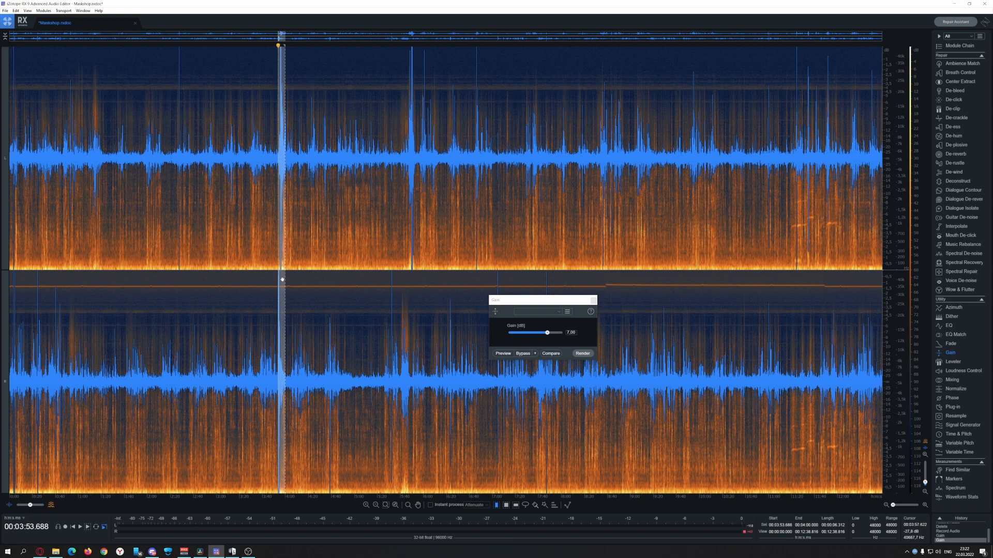
drag(548, 334, 532, 334)
click(583, 353)
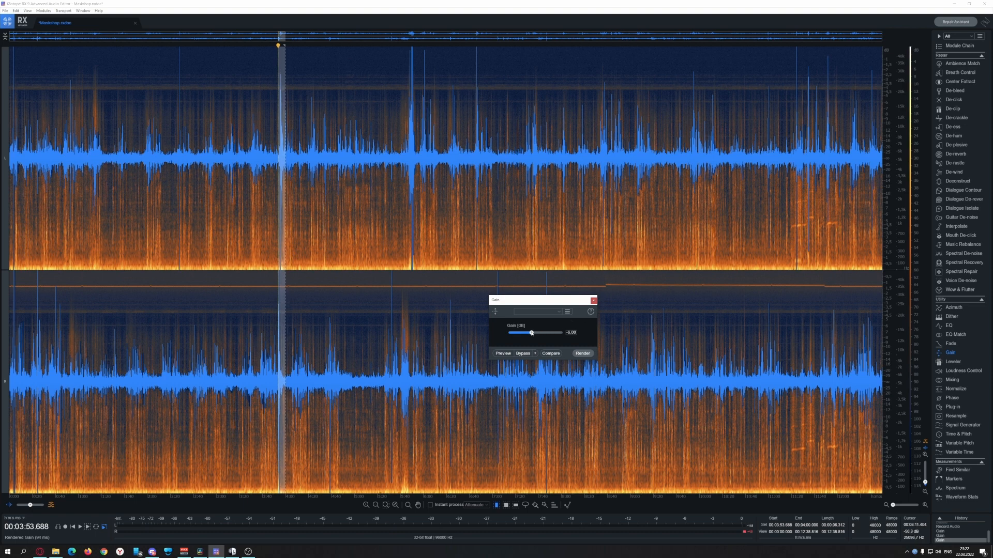
drag(532, 333, 533, 334)
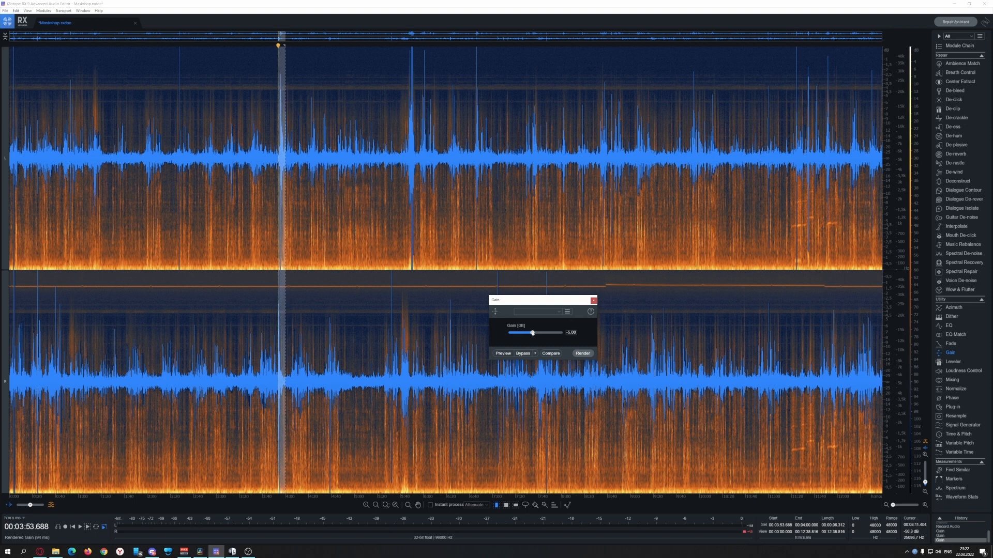
click(581, 354)
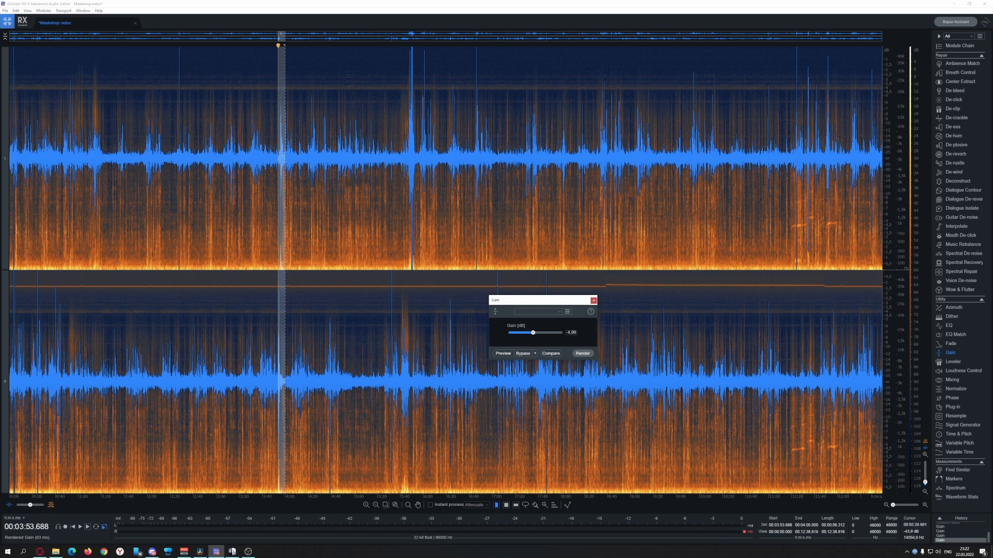
Step: Select the narrow spike from about 5:31.8 to 5:33.2 in both channels and render a Gain of -4 dB on it
click(409, 328)
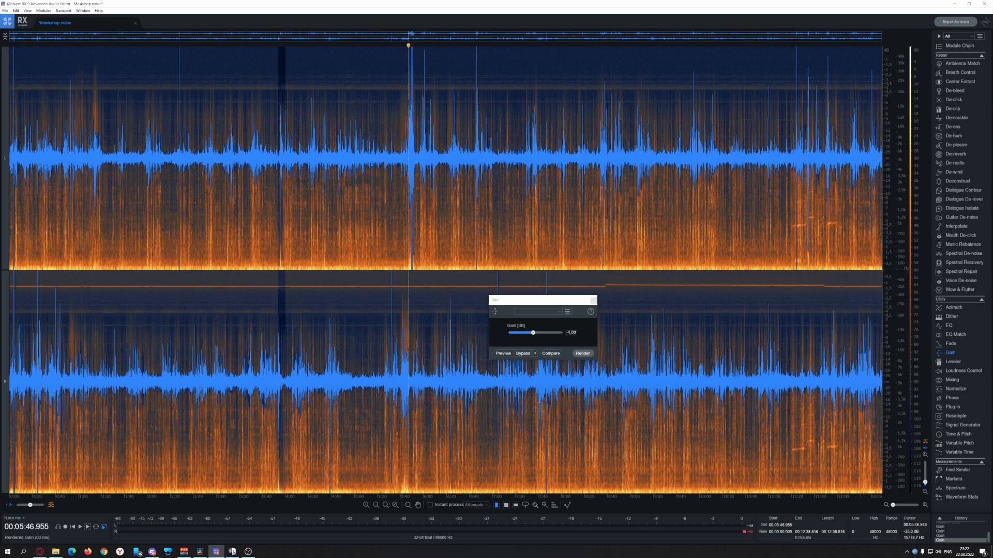
click(402, 102)
click(429, 188)
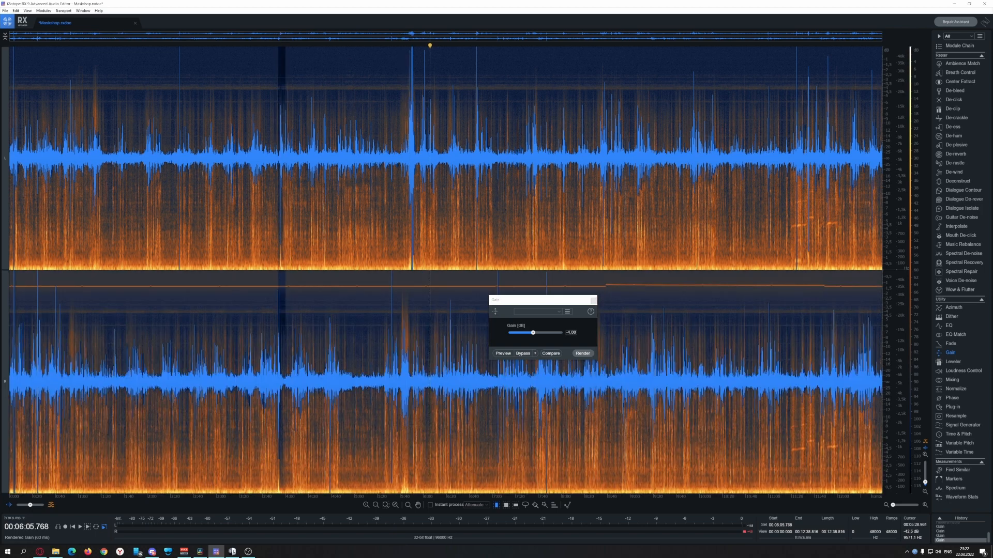
drag(391, 298, 393, 299)
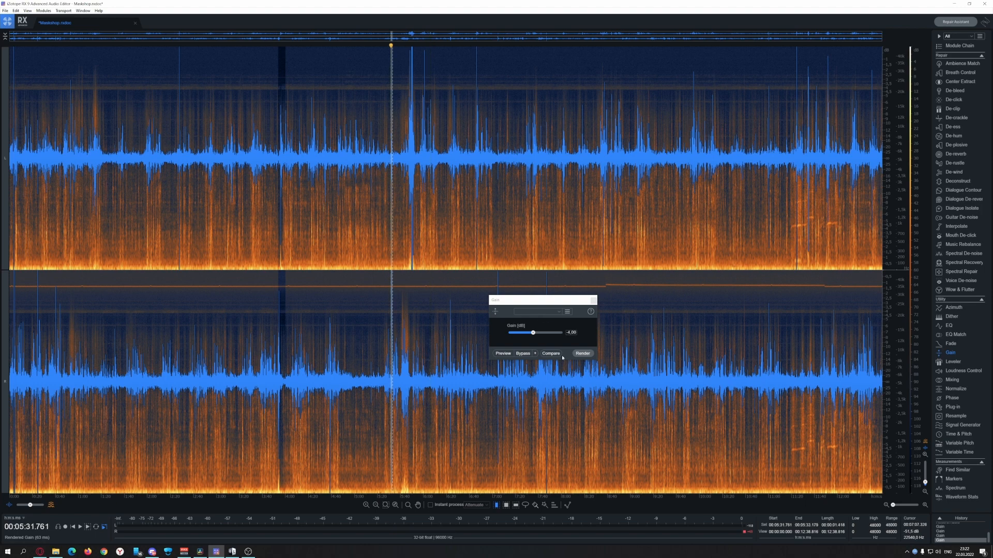
click(583, 354)
click(416, 200)
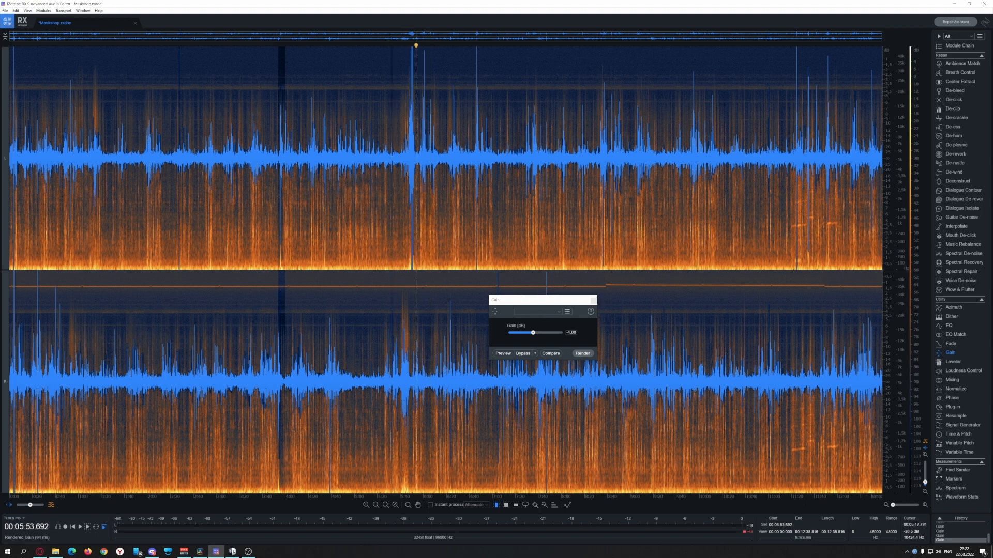
Step: Select the loud passage from about 5:45.5 to 5:53.4 in both channels and render a Gain of -4 dB on it
drag(407, 126, 416, 129)
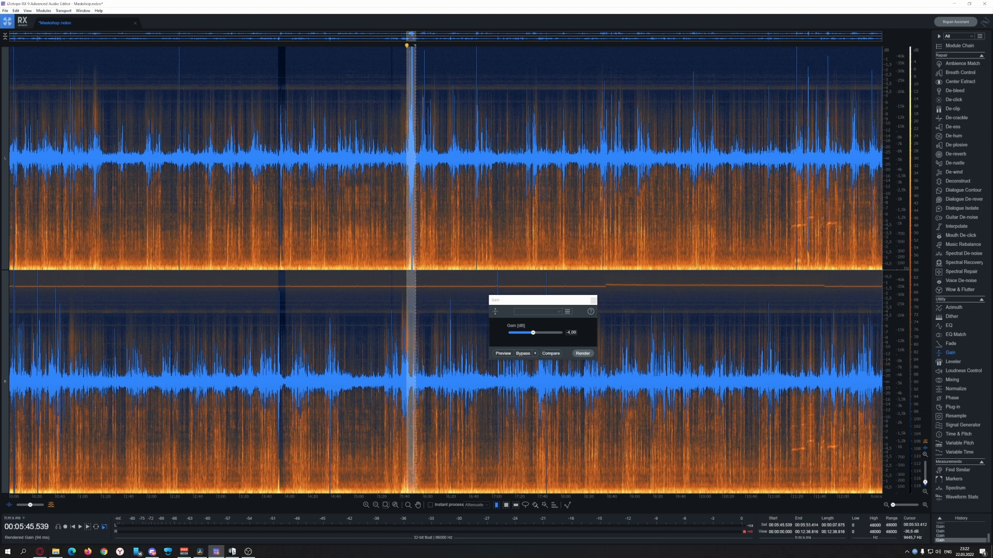
click(583, 354)
click(436, 201)
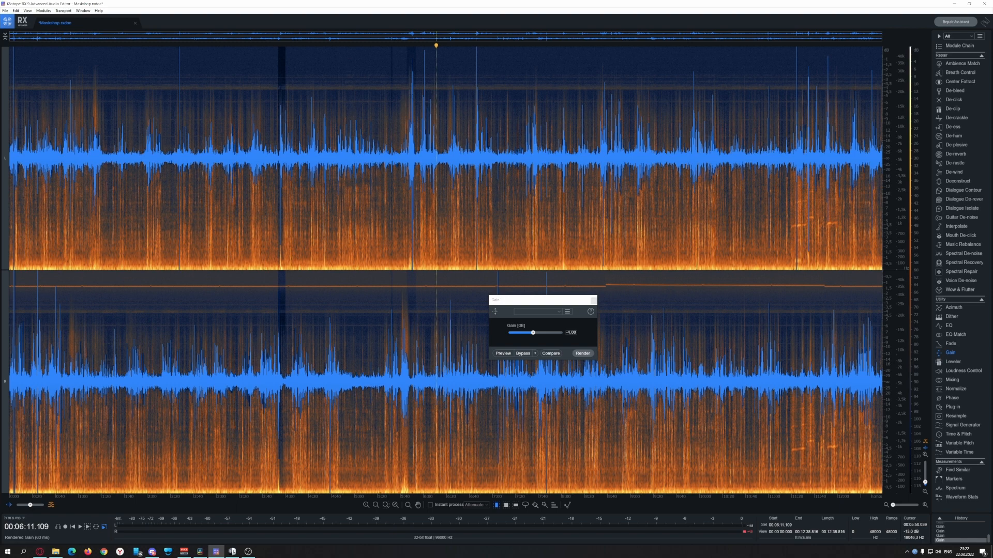
Step: Select the remaining spike from about 5:49.2 to 5:51.2 in the left channel only and render another -4 dB of Gain
drag(411, 97, 413, 98)
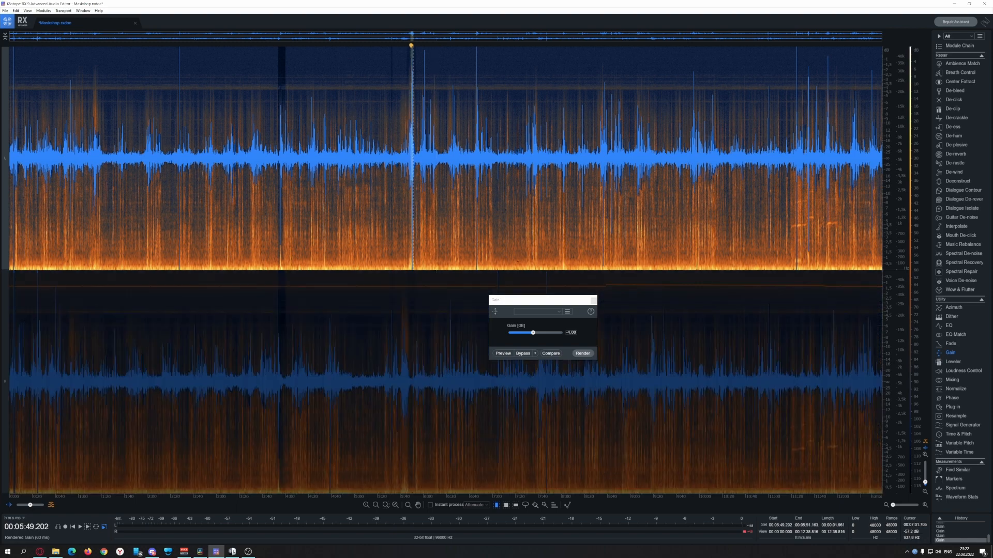
click(582, 353)
click(432, 217)
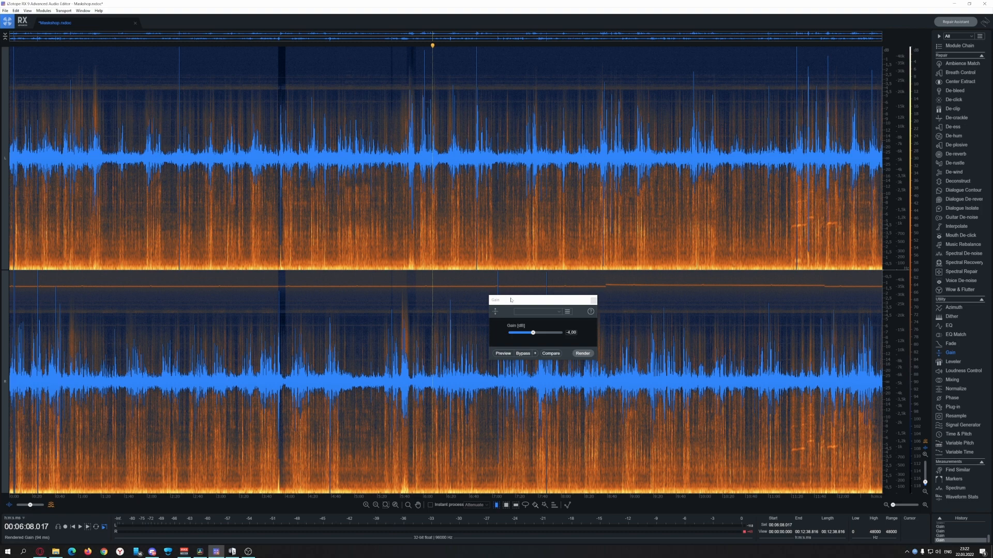
Step: Move the Gain window aside, select the spike from about 6:44.8 to 6:47.2 and render a Gain of -4 dB on it
drag(511, 300, 612, 314)
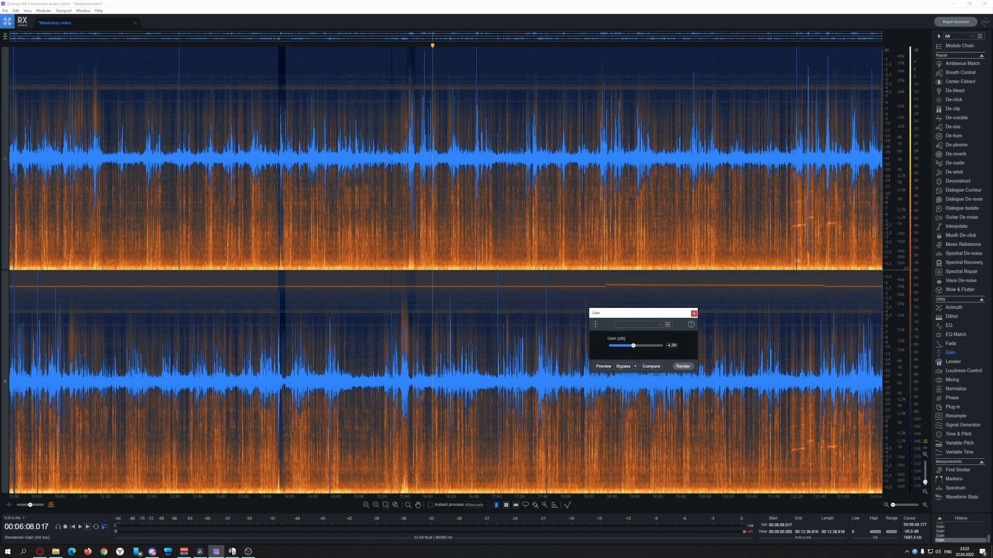
drag(475, 138, 478, 139)
click(683, 366)
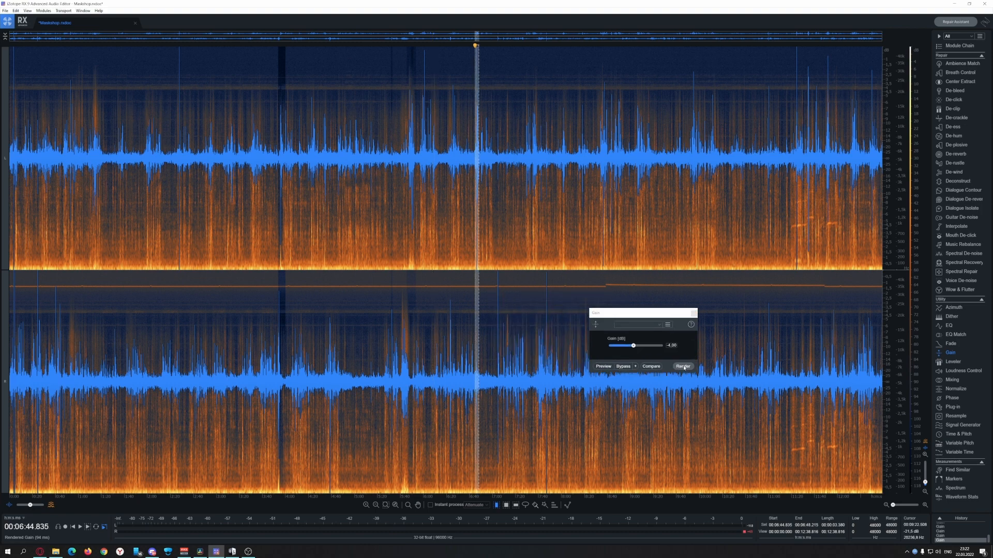
click(507, 150)
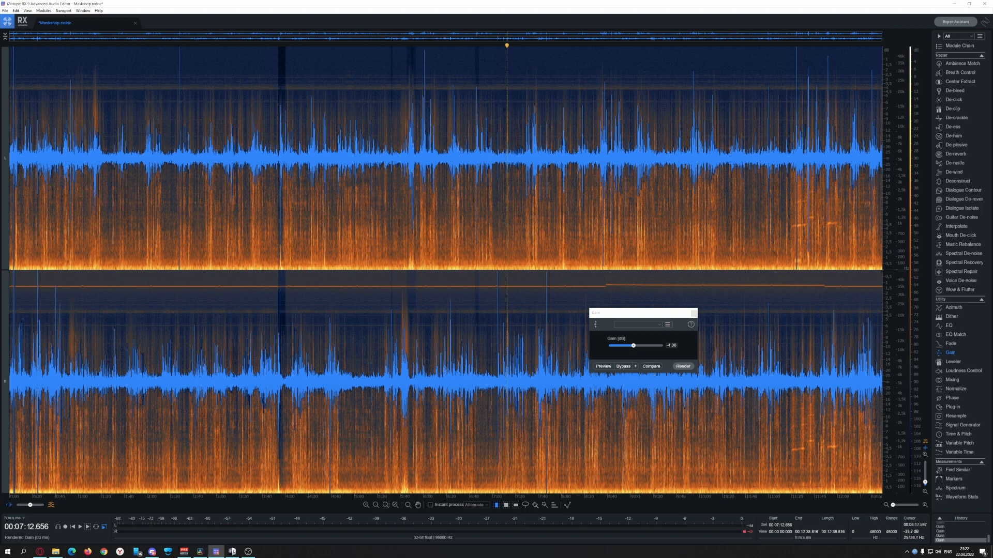
drag(630, 318, 311, 288)
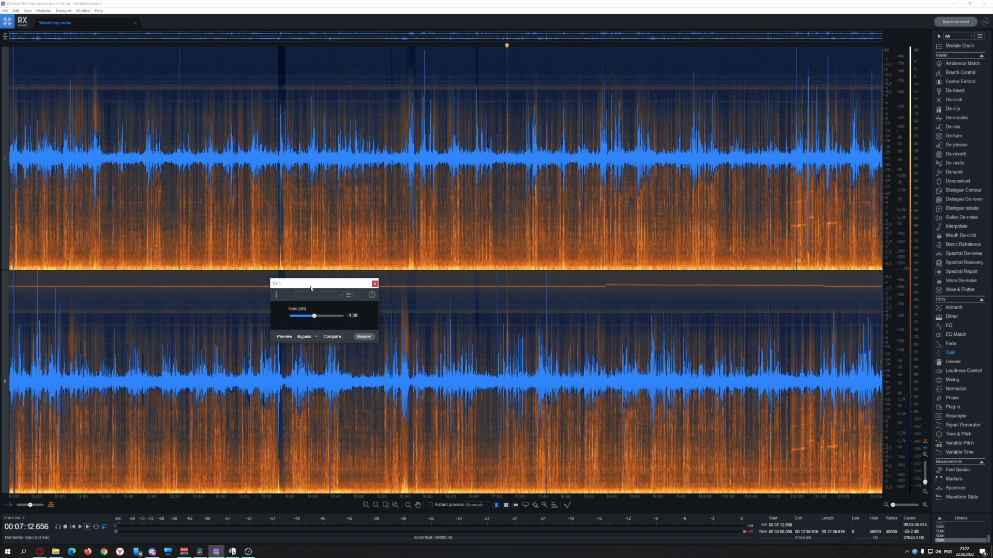
click(539, 404)
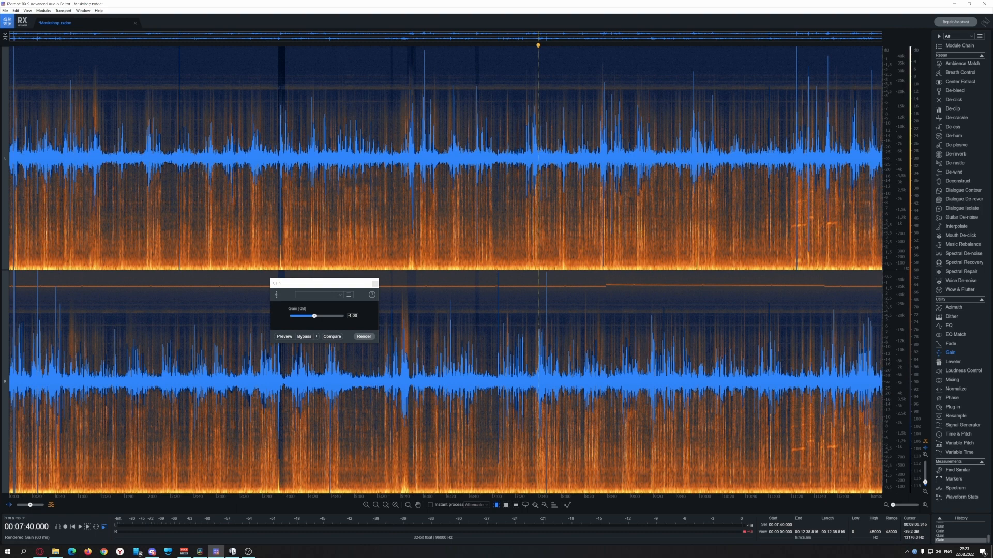
click(413, 57)
click(475, 217)
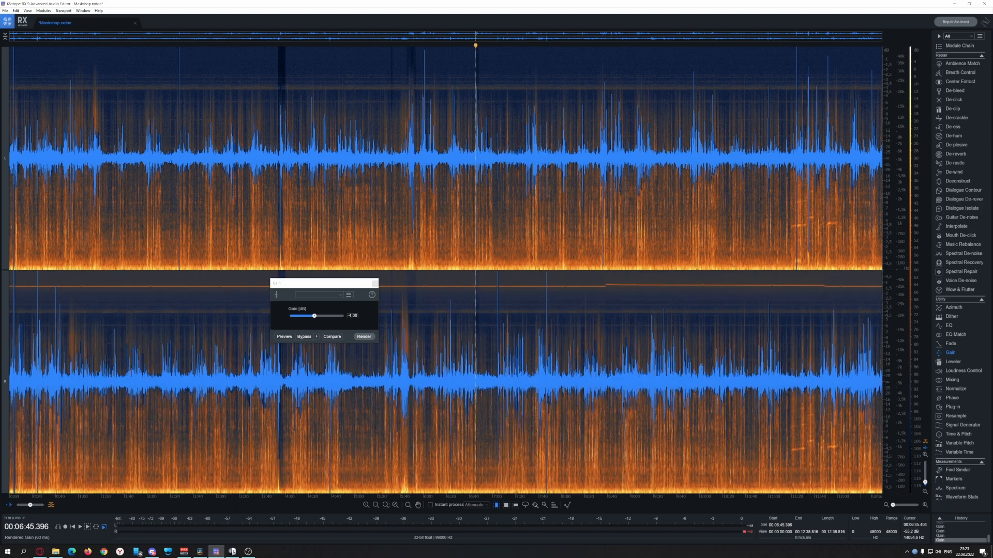
Step: Select the entire recording and render a further Gain of 5 dB on it
drag(313, 283, 601, 305)
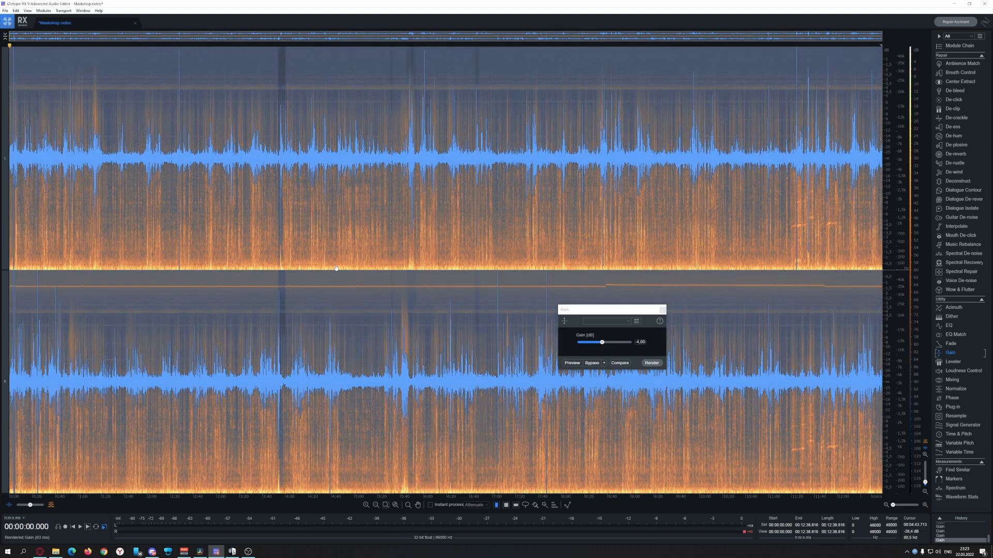
double_click(339, 261)
drag(603, 344, 615, 343)
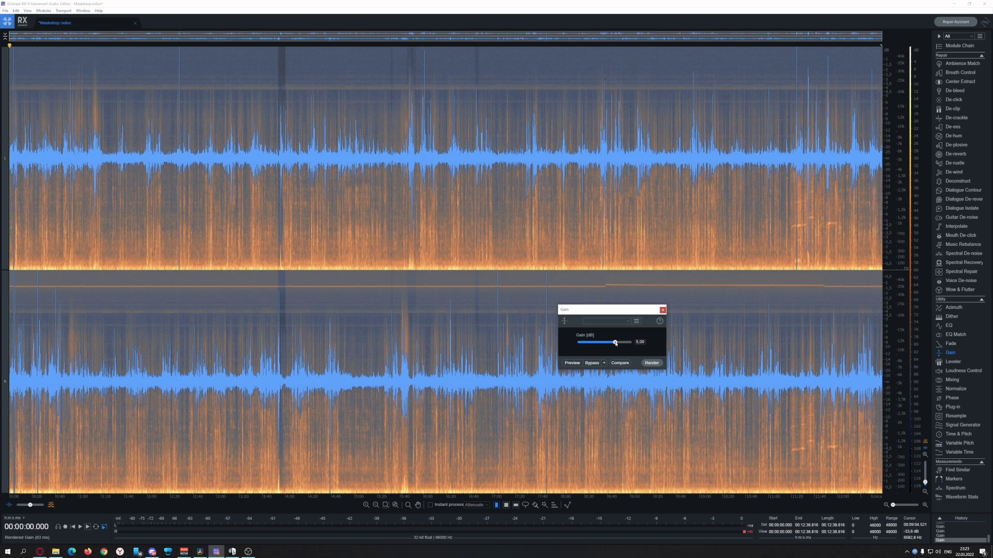
click(651, 363)
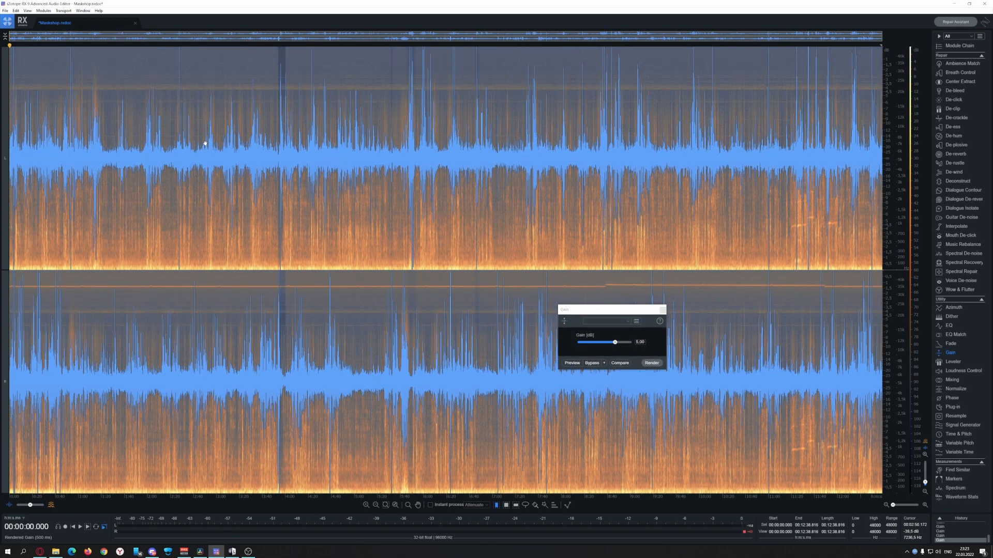
Step: Listen to the boosted recording in short stretches from about 1:40 and 1:23 to judge the background noise and level
click(124, 154)
key(space)
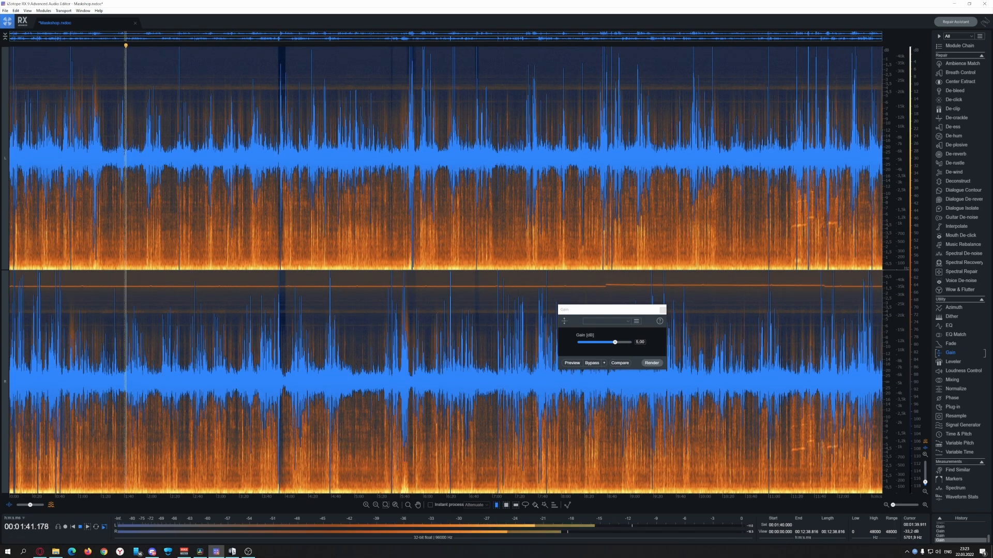
key(space)
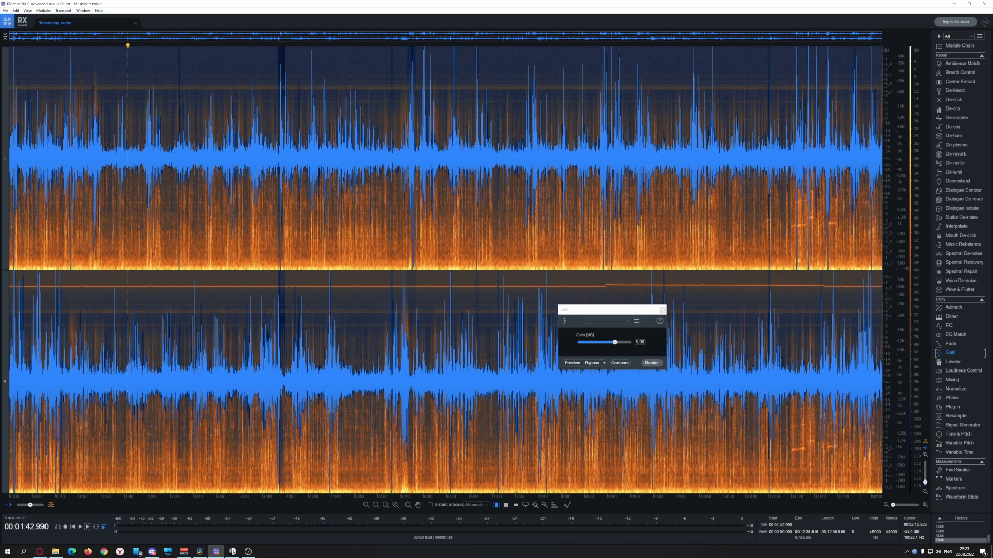
key(space)
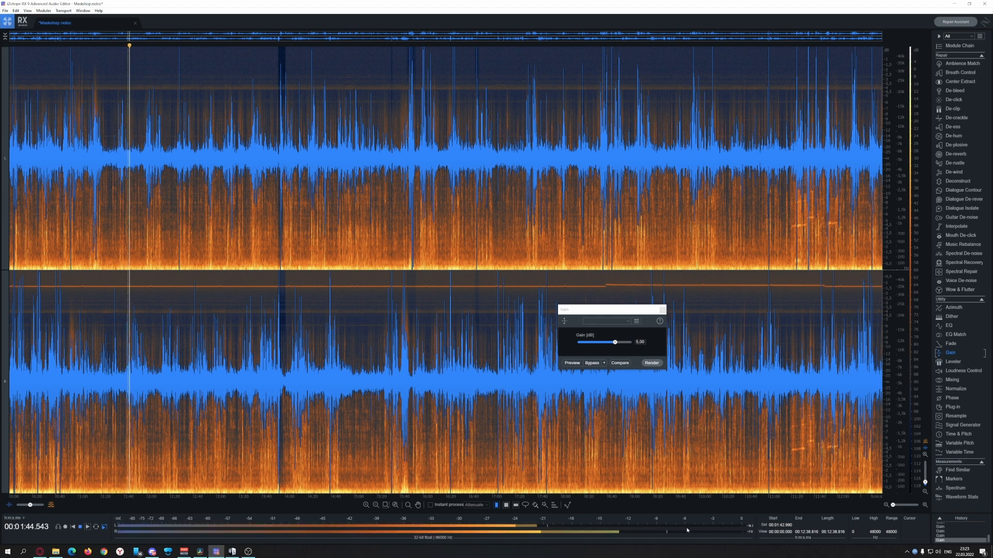
key(space)
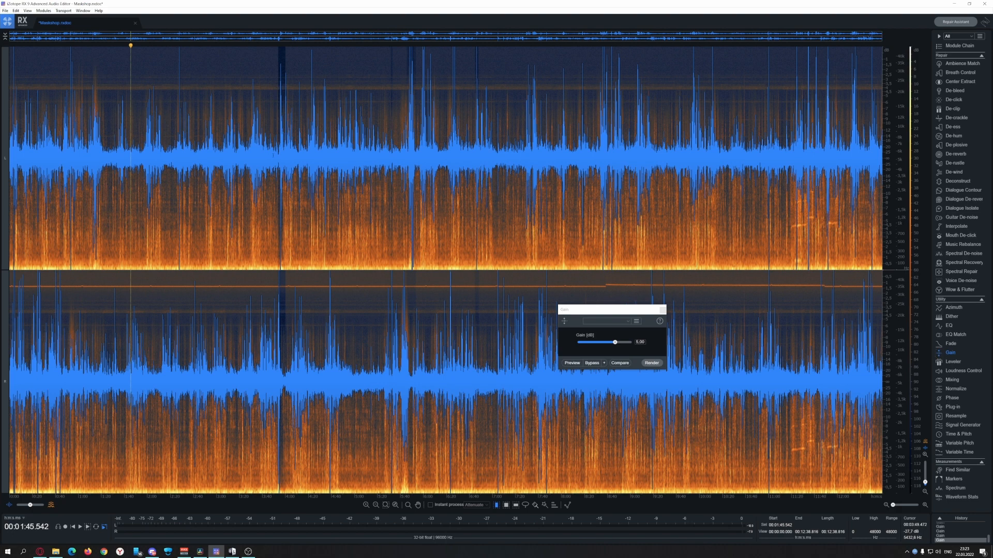
key(space)
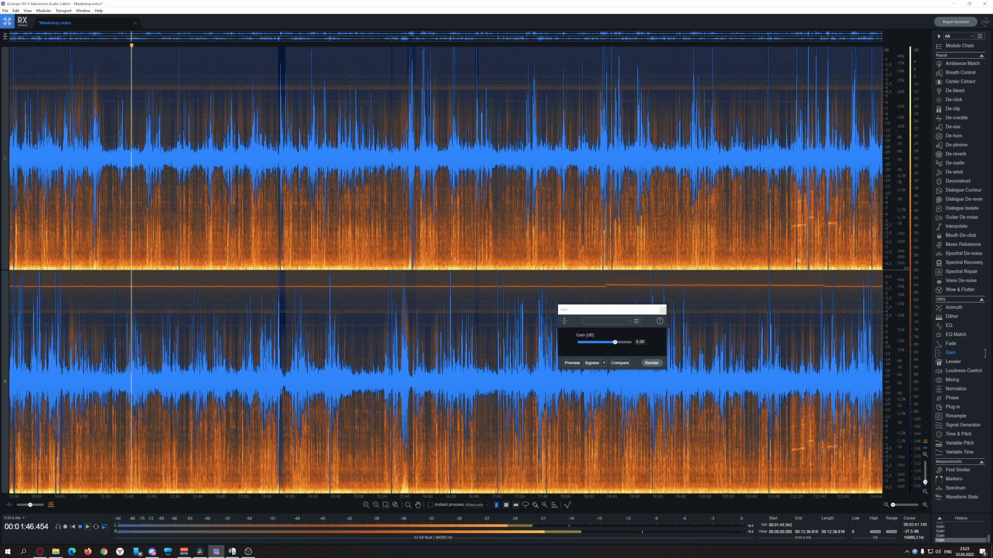
key(space)
click(105, 153)
key(space)
key(space)
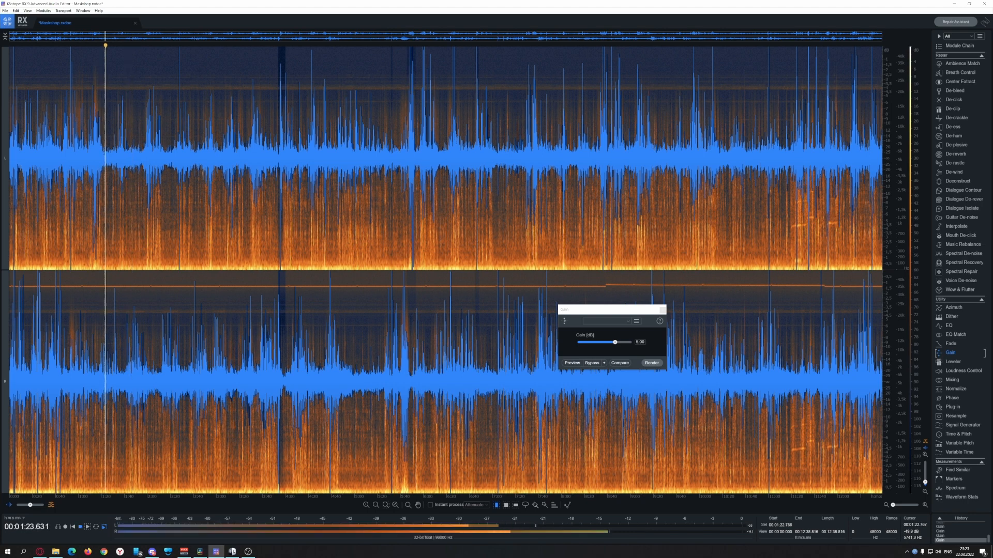
key(space)
key(space)
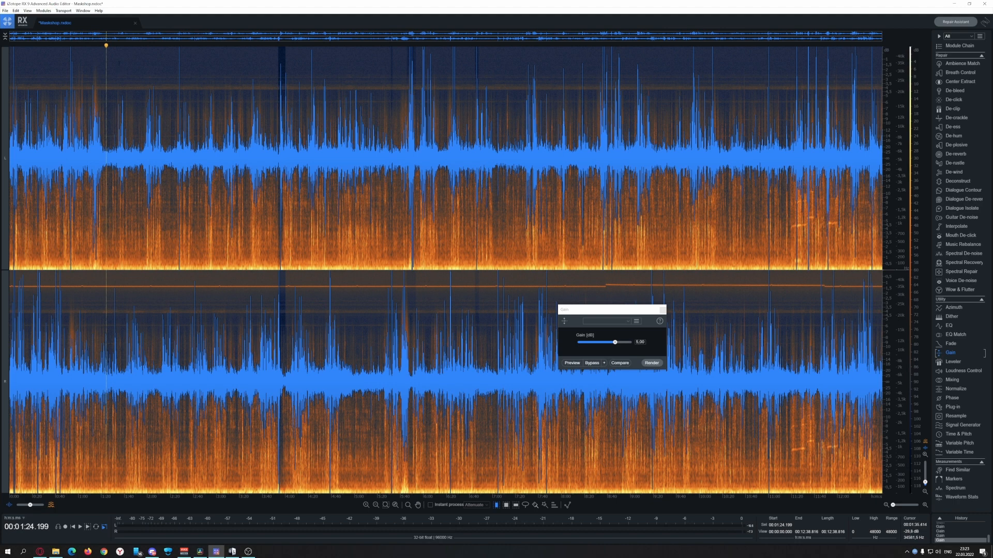
key(space)
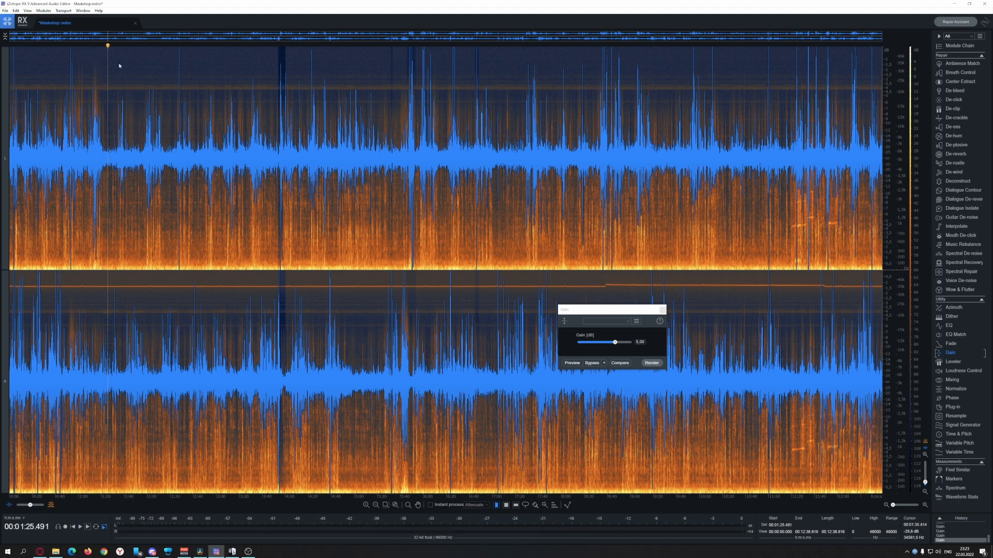
Step: Open Voice De-noise, move its window clear, set the Threshold to 4.4 dB and place the playhead at about 1:23
key(space)
click(965, 284)
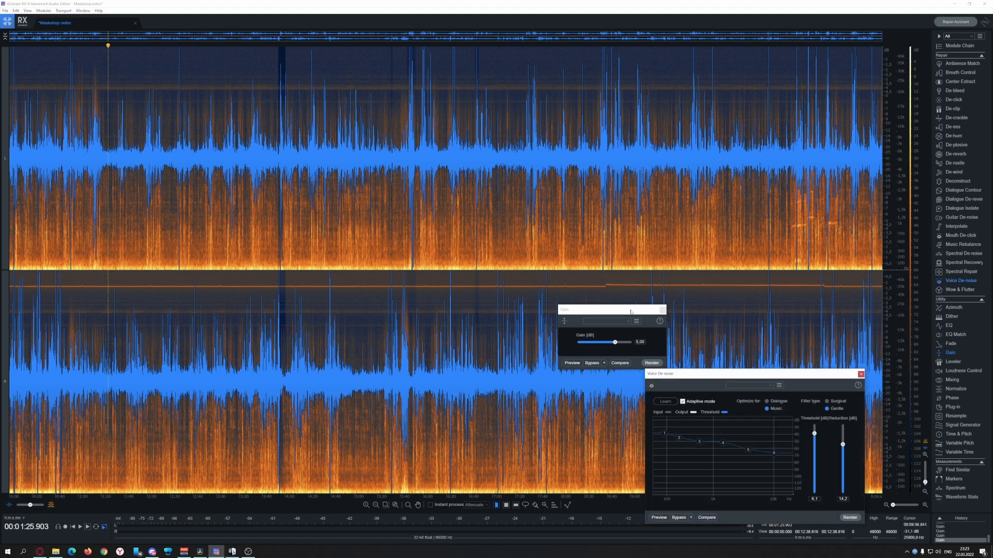
drag(722, 377, 362, 347)
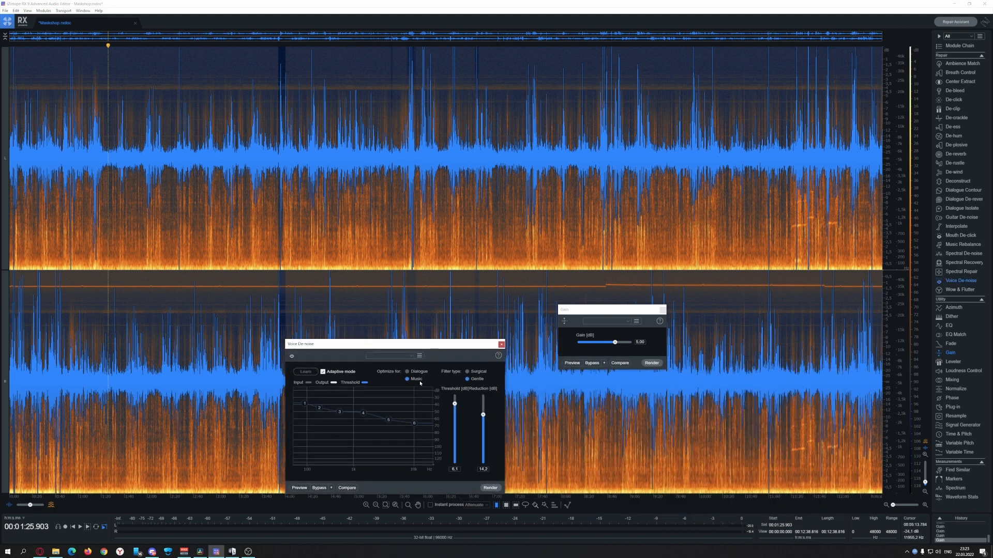
drag(454, 405, 455, 408)
click(105, 153)
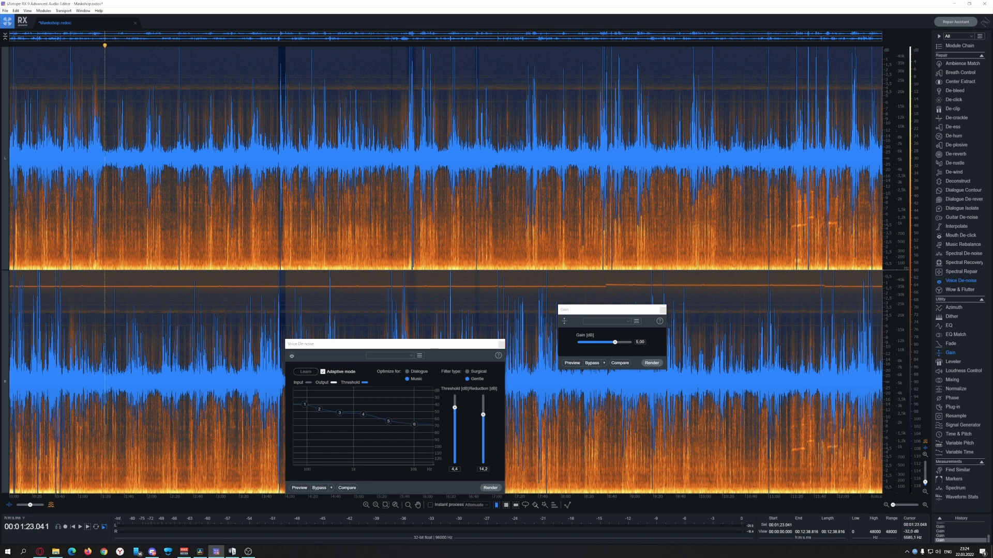
Step: Preview the noise reduction repeatedly in short stretches from about 1:23 to 1:30 to judge the remaining background noise
click(302, 489)
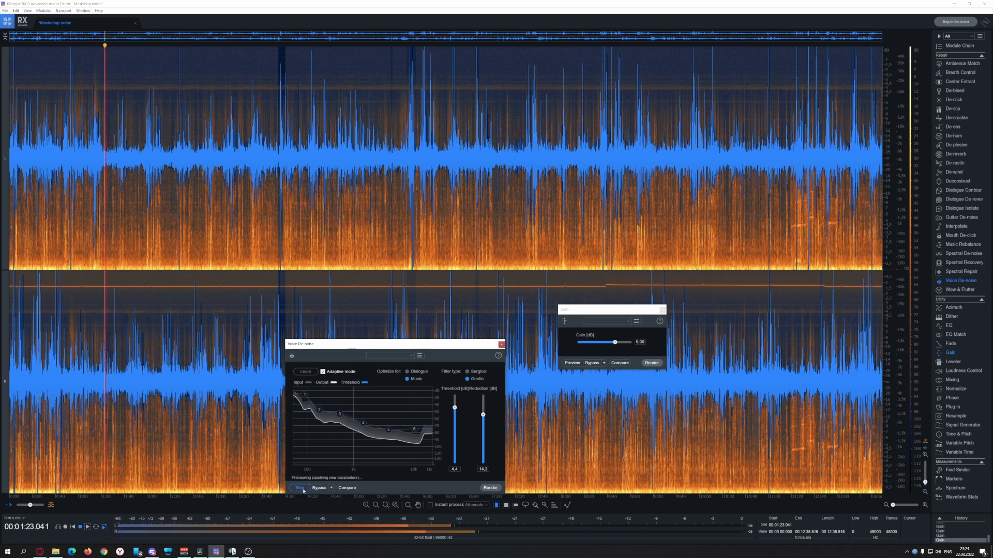
click(302, 489)
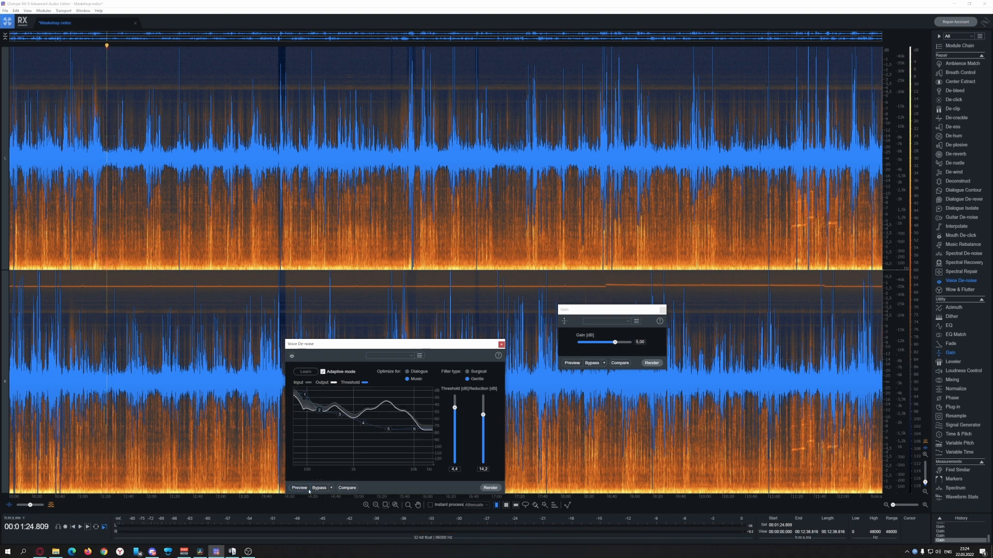
click(300, 488)
click(300, 489)
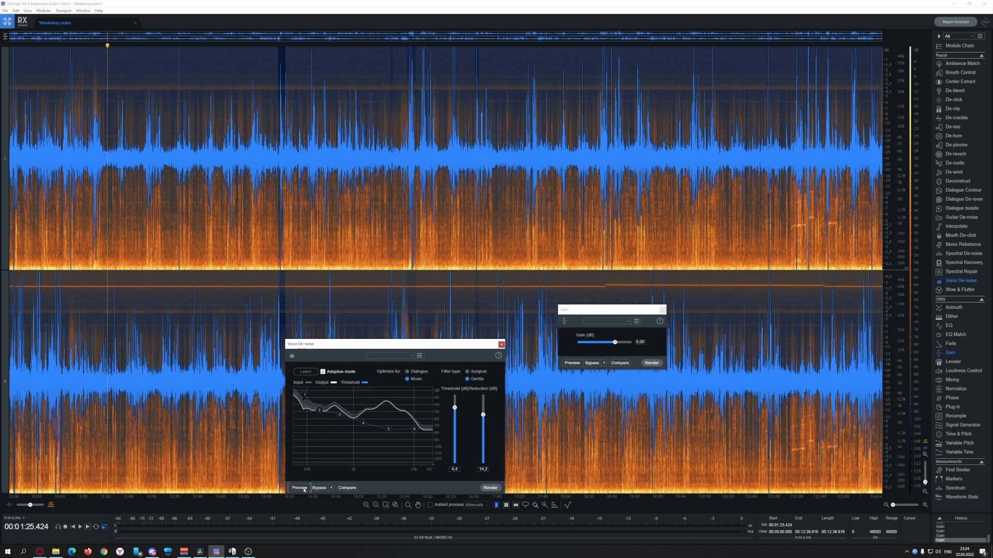
click(304, 488)
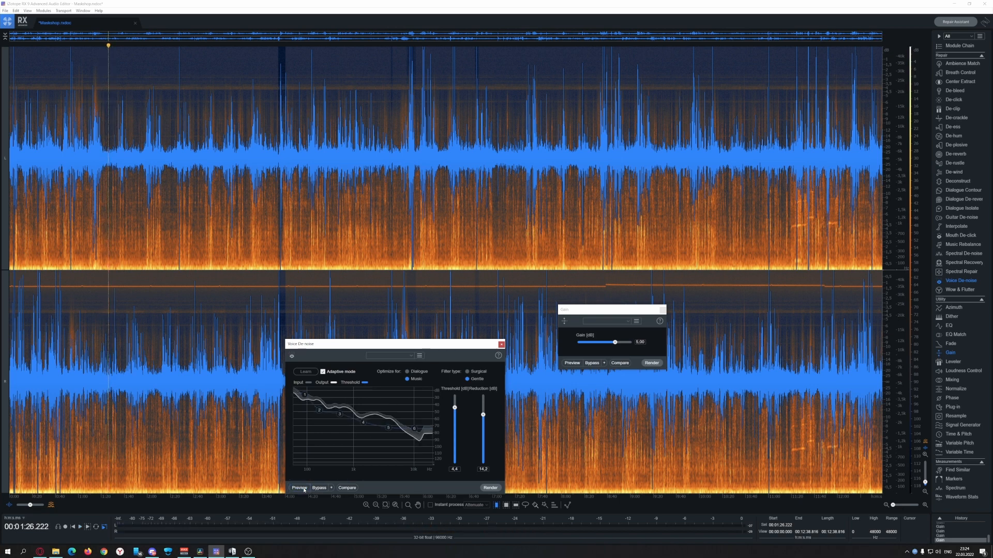
click(304, 489)
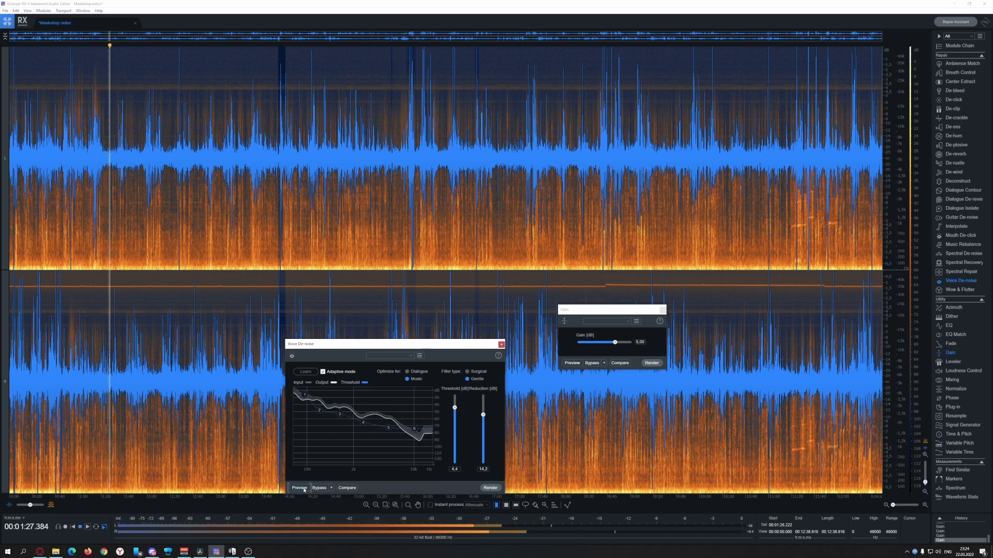
click(304, 490)
click(304, 490)
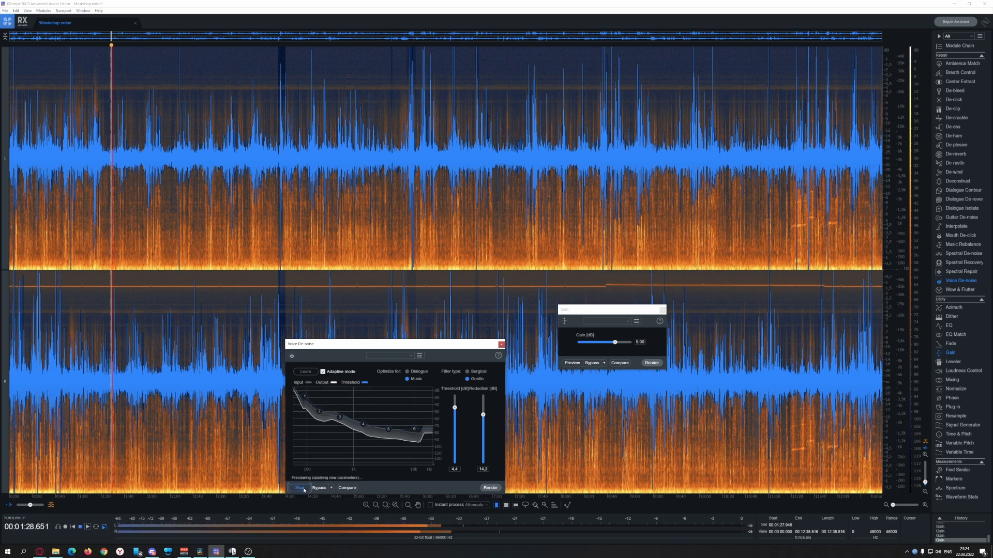
click(305, 489)
click(304, 489)
click(304, 488)
click(304, 489)
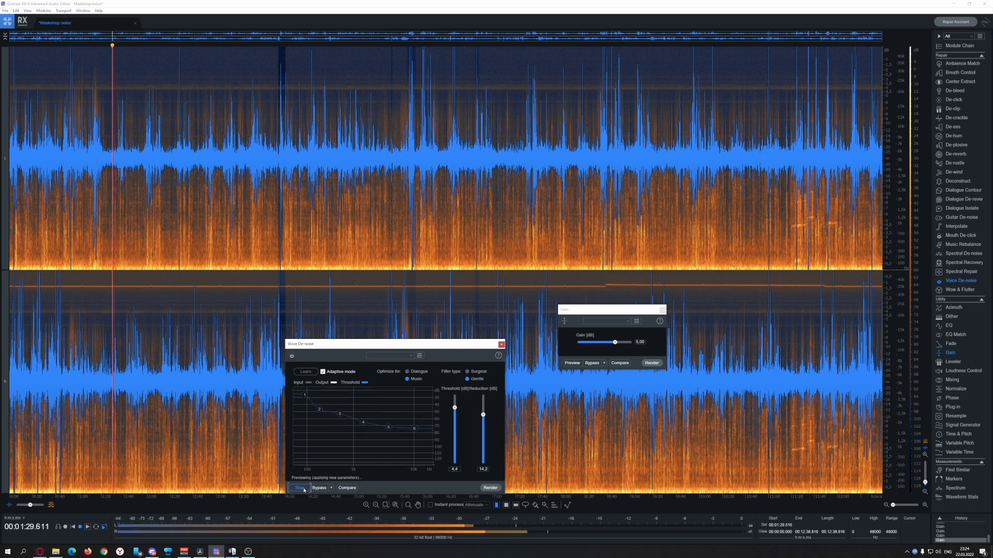
click(304, 489)
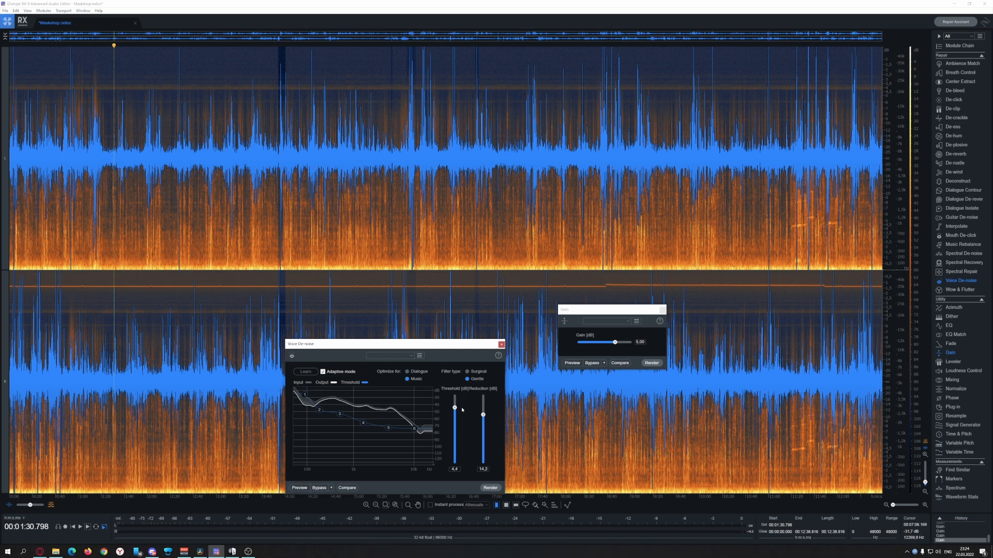
Step: Lower the de-noise Threshold in stages to just below 0 dB and the Reduction to 11.6 dB, previewing between changes
drag(455, 408, 483, 418)
click(330, 488)
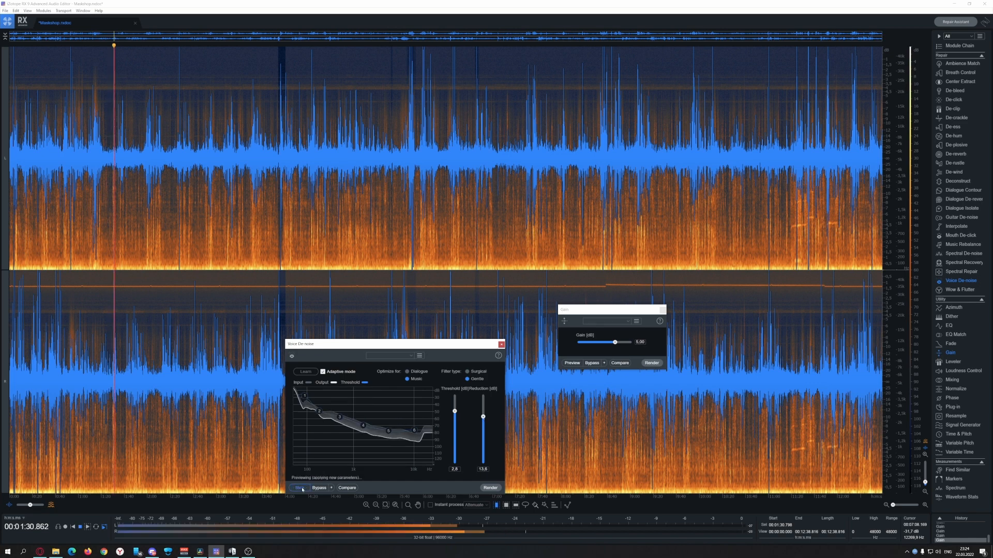
drag(457, 413, 484, 422)
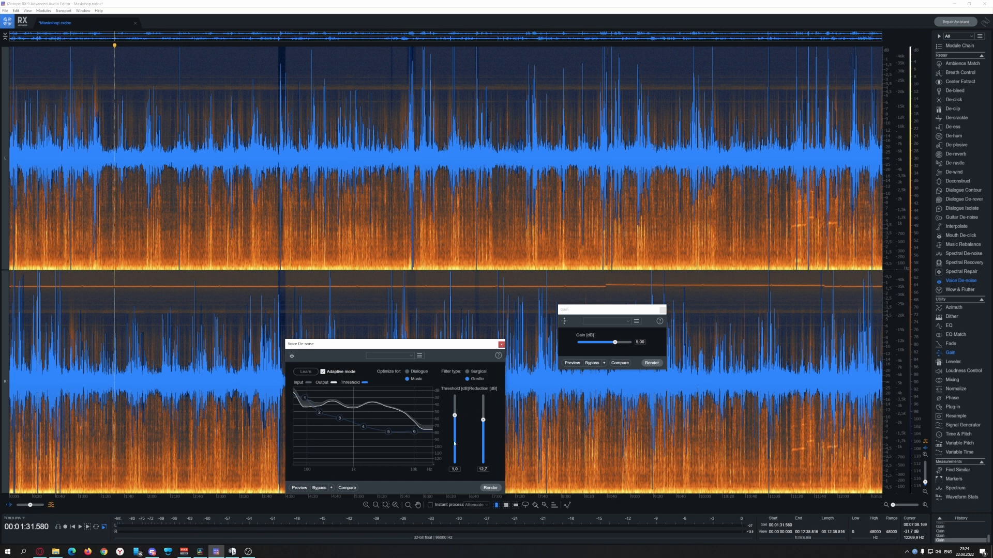
drag(485, 422, 454, 420)
click(304, 488)
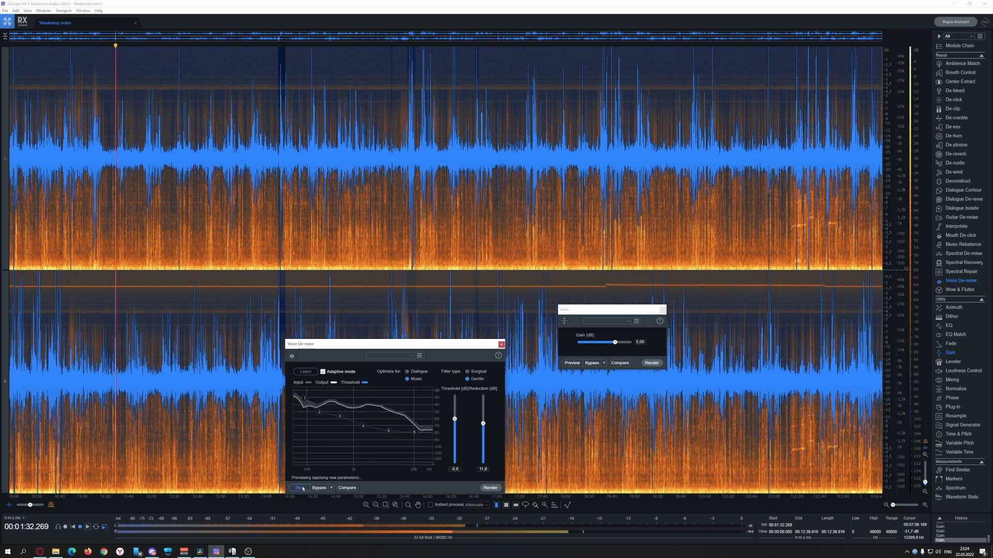
click(303, 489)
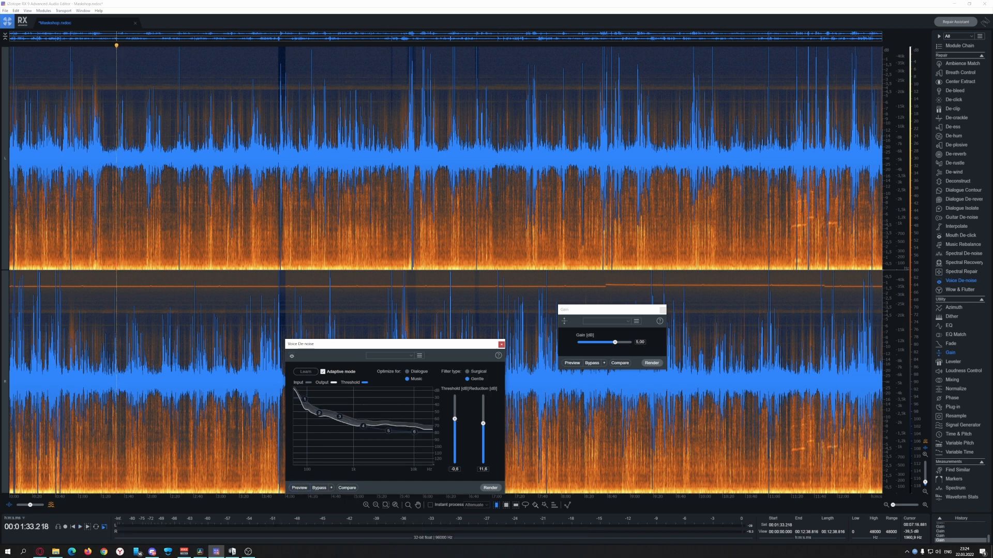
Step: Try a Threshold of -1.4 dB with a Reduction of 10.5 dB, previewing near 1:35 and from 2:20
drag(483, 423, 455, 421)
click(303, 487)
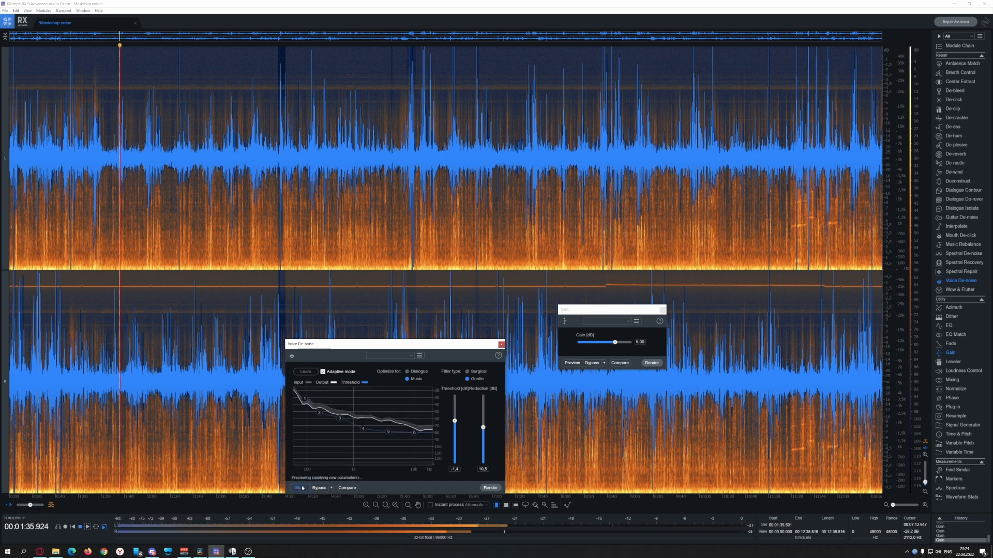
click(302, 488)
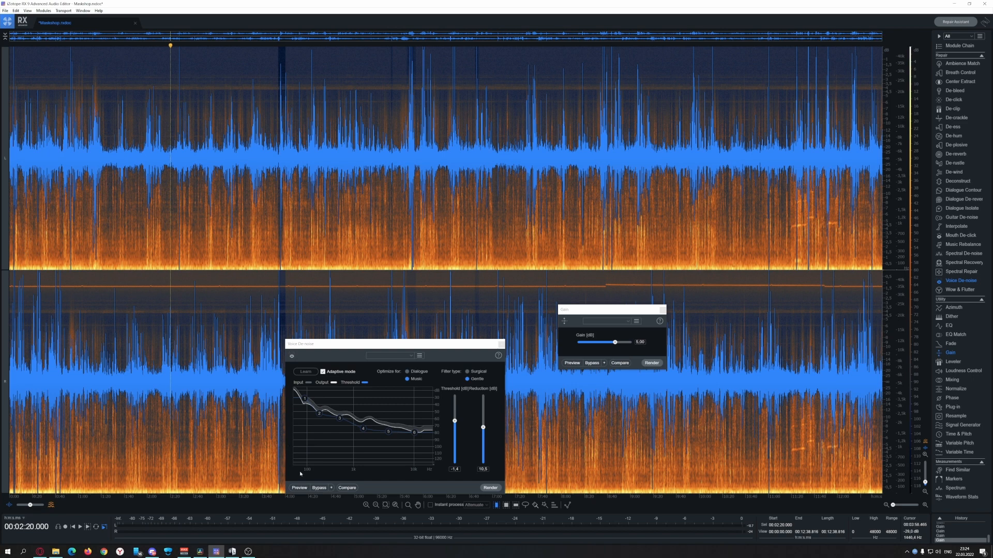
click(305, 488)
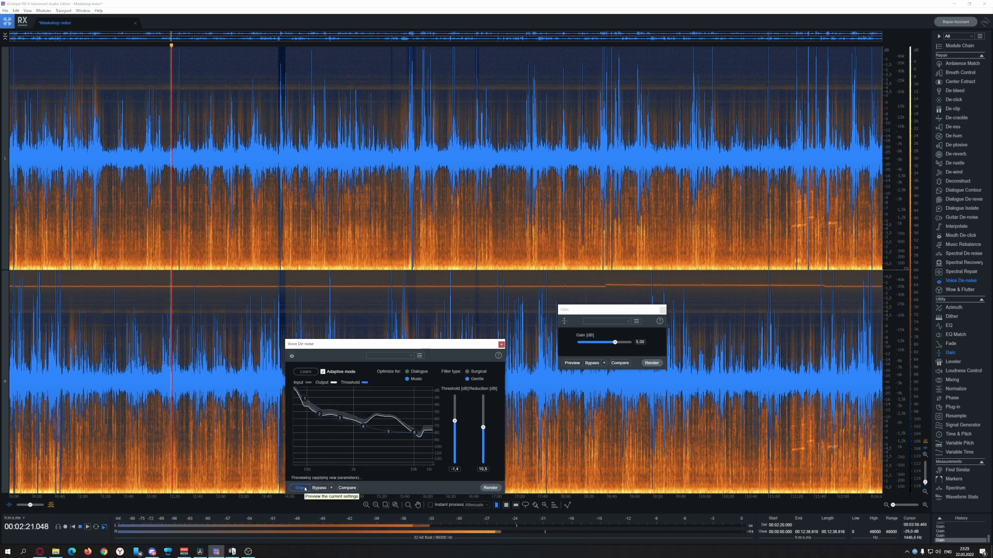
click(305, 488)
Step: Raise the de-noise Threshold to 0.8 dB and the Reduction to 12.6 dB, checking by preview near 2:22 and 3:43
drag(483, 428, 455, 418)
click(300, 488)
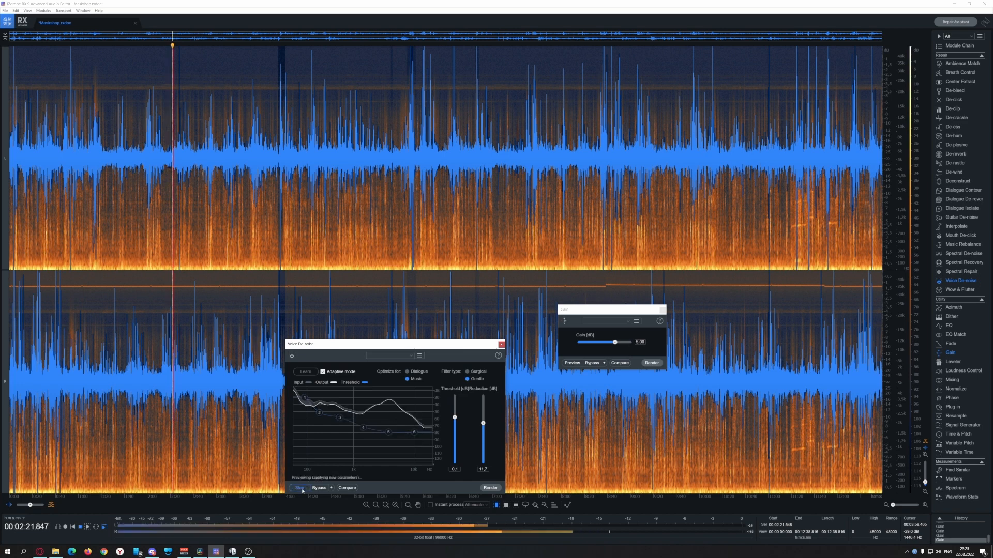
click(300, 487)
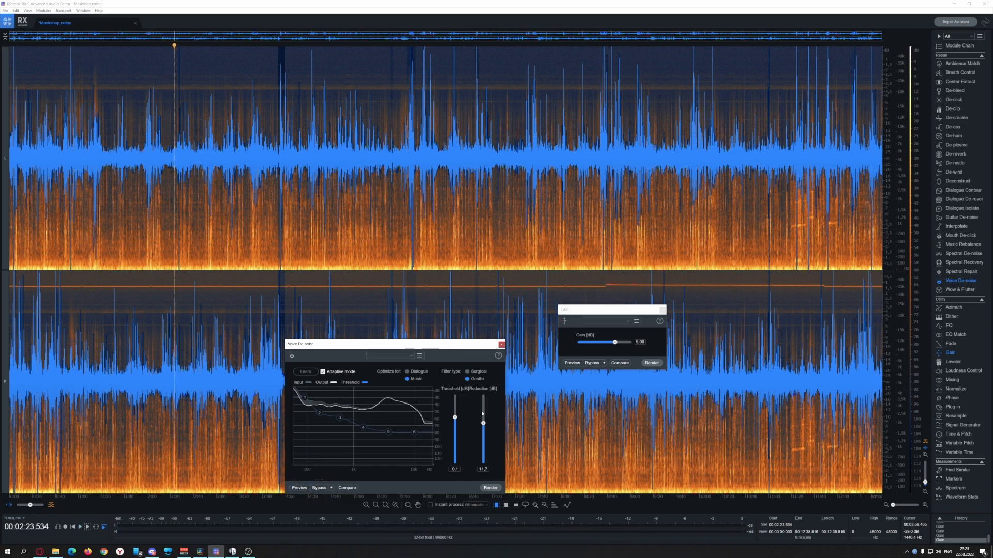
drag(454, 418, 483, 420)
click(300, 488)
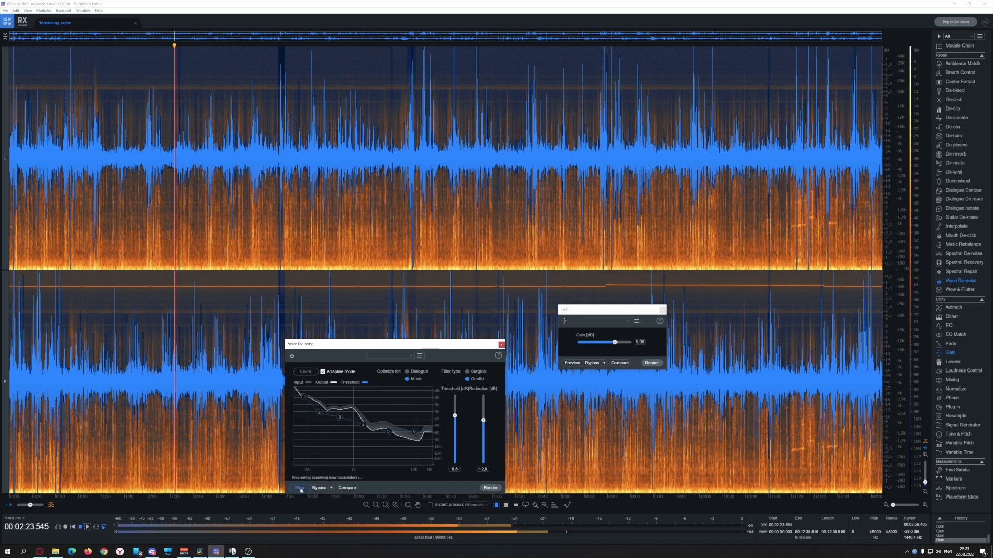
click(301, 489)
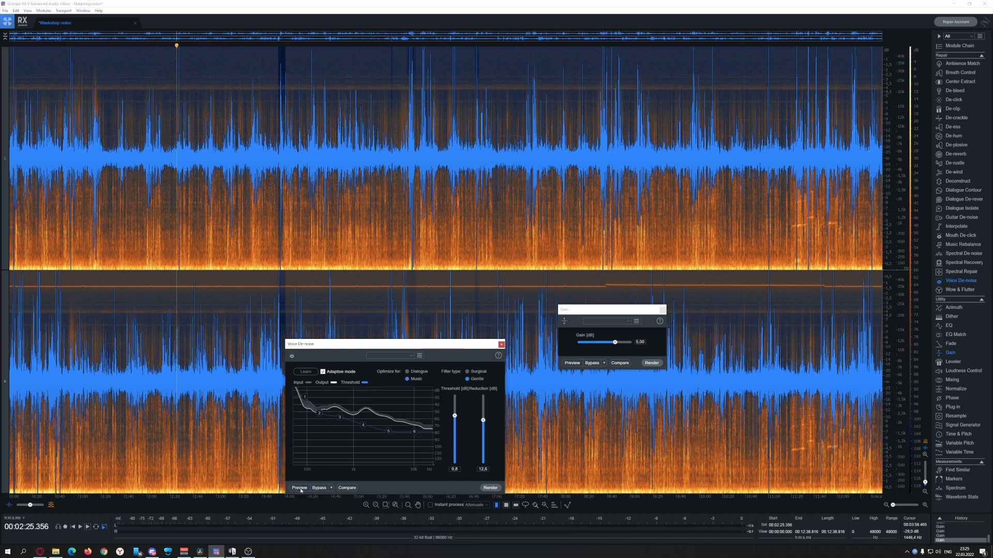
click(266, 393)
click(300, 488)
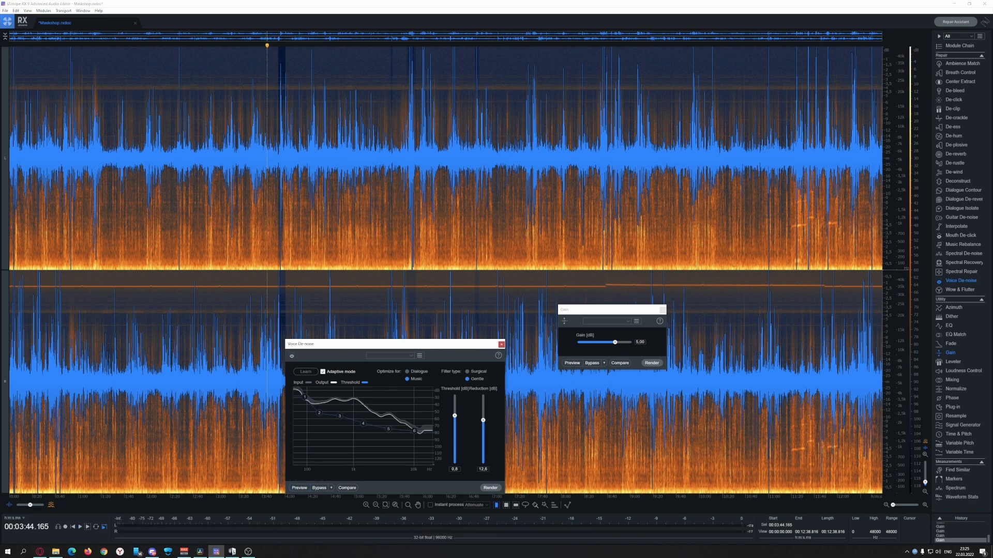
Step: Switch to FL Studio, open the RX 8 Voice De-noise plug-in and toggle its bypass to compare the live sound
click(234, 554)
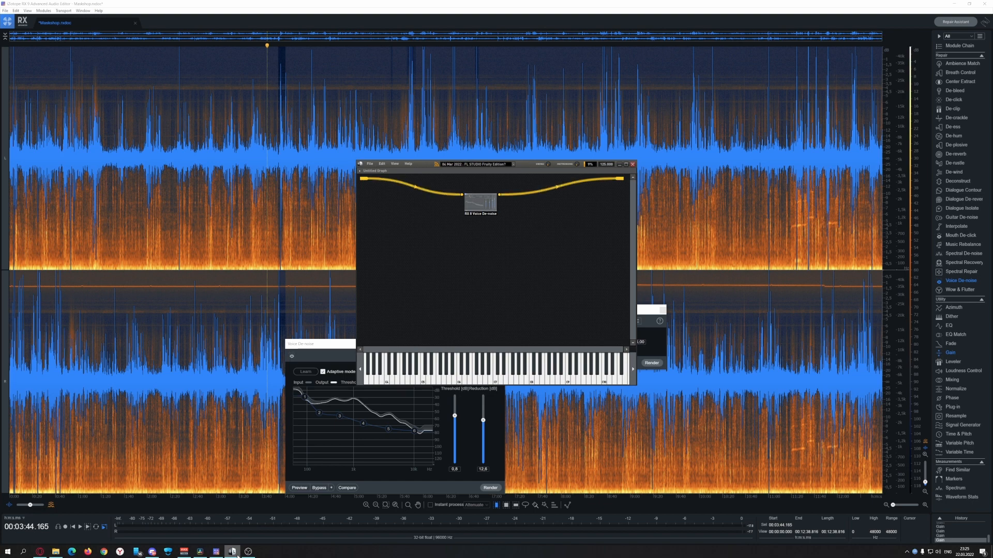
click(486, 204)
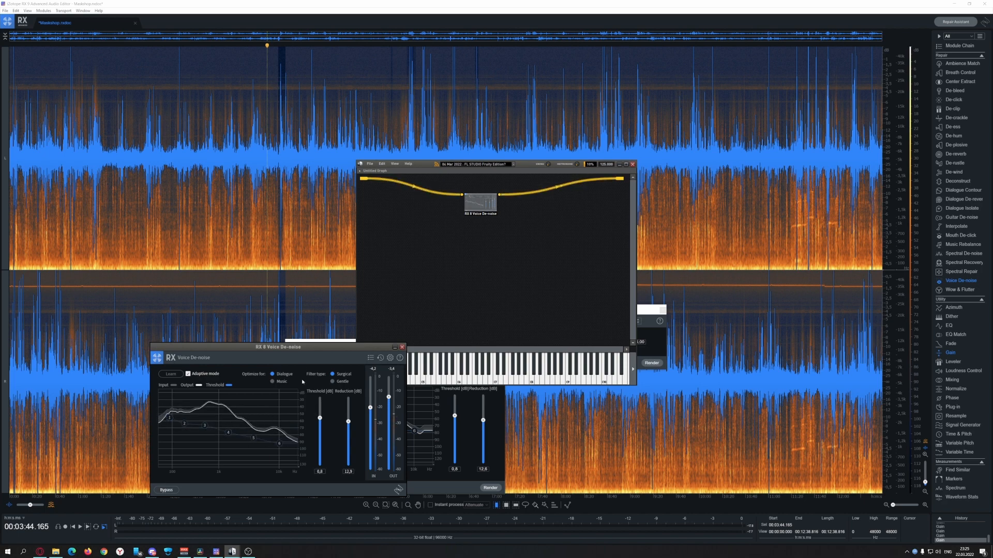
click(167, 491)
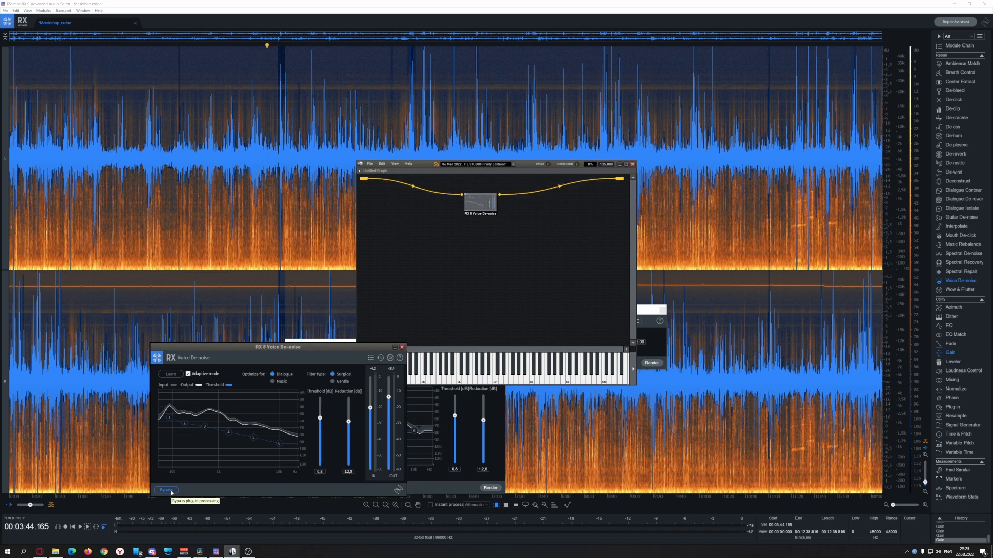
click(171, 491)
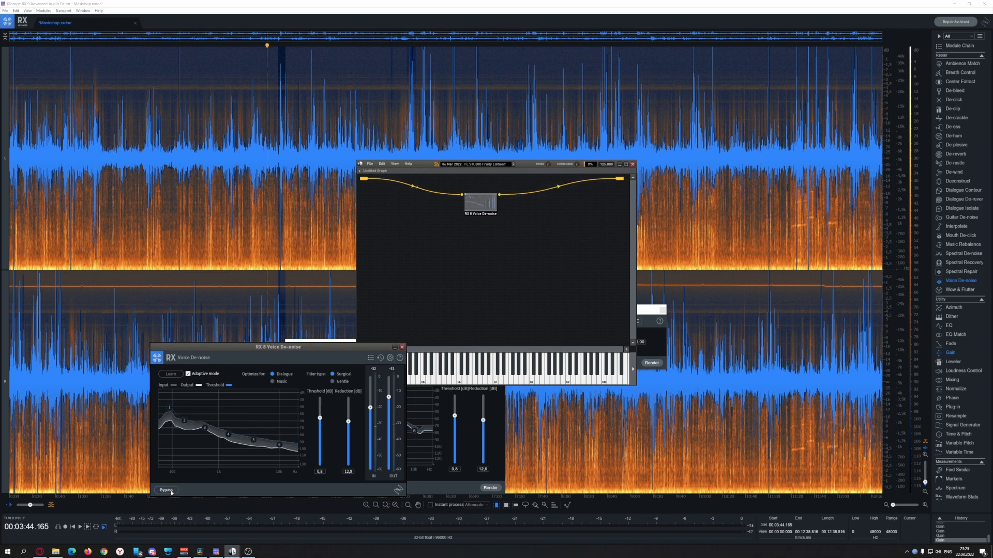
click(171, 491)
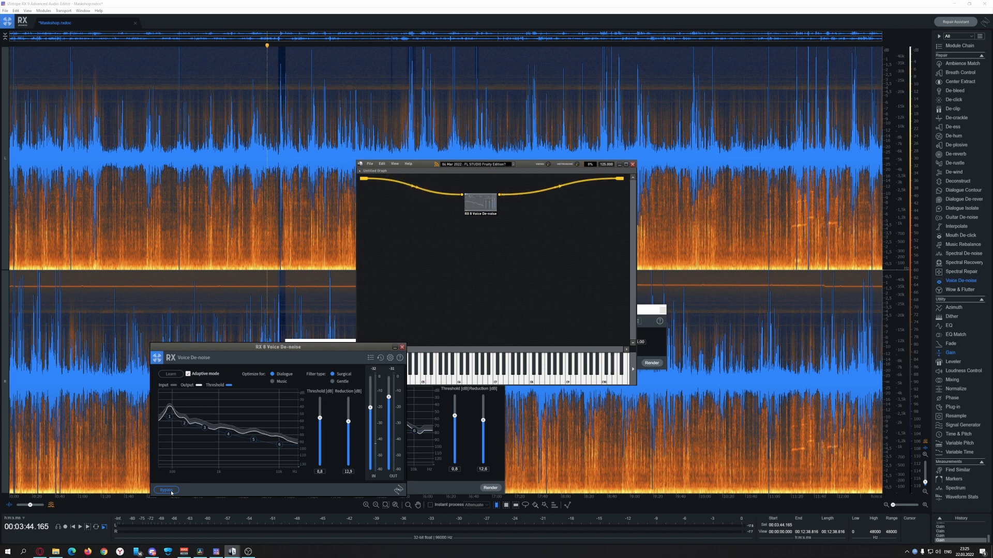
click(171, 492)
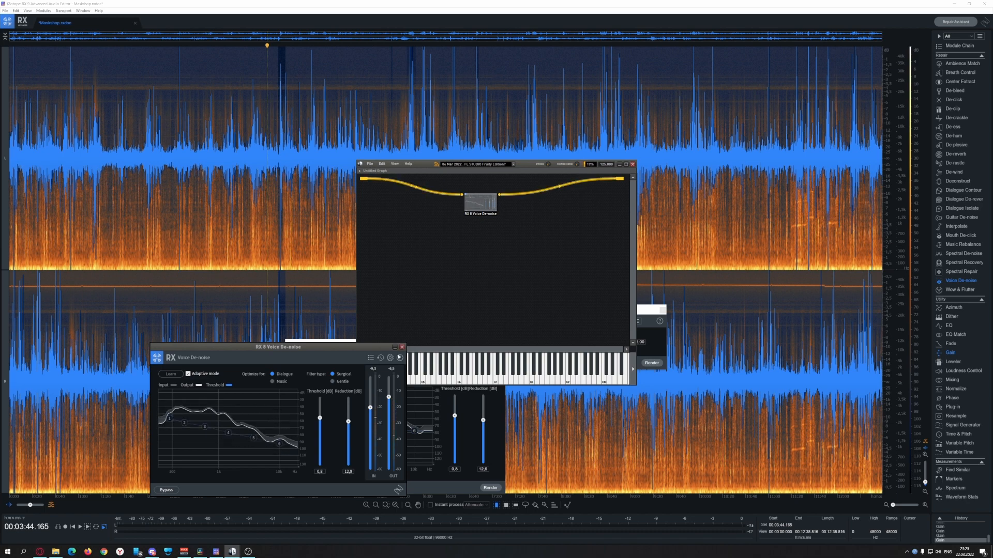
Step: Set the live plug-in's Reduction to 11.7 dB and lower its Threshold slightly, close it and return to iZotope RX 9
drag(348, 422, 320, 422)
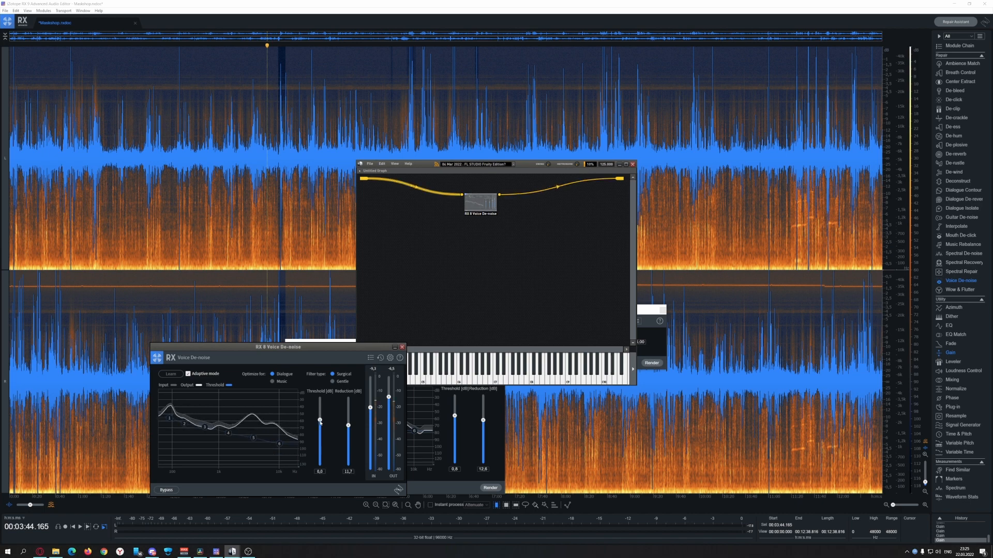
click(402, 347)
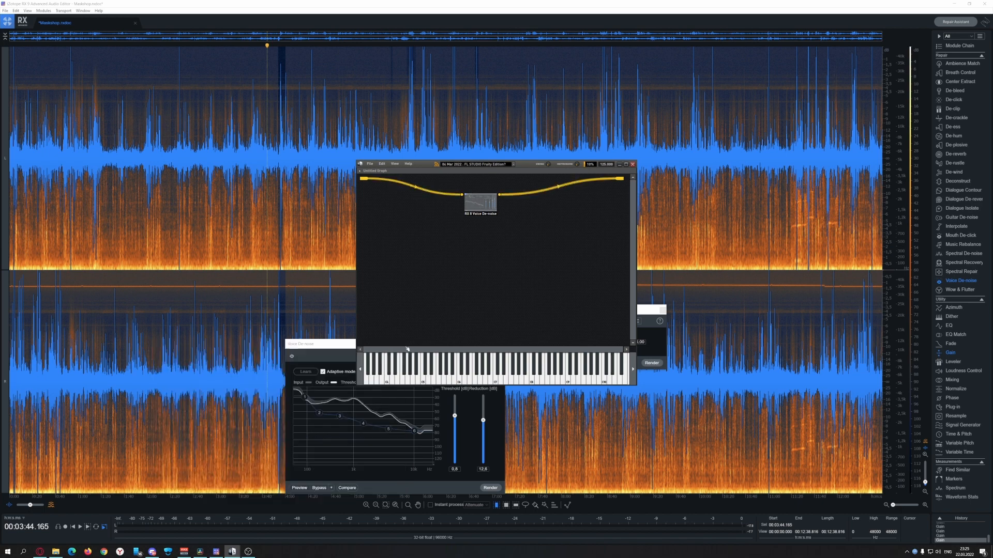
key(alt+Tab)
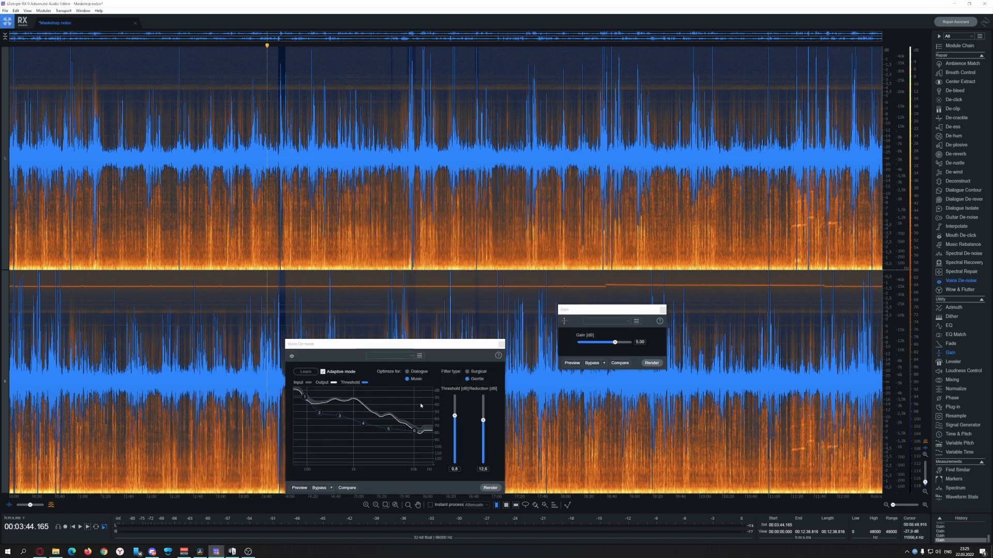
Step: Preview Voice De-noise near 3:44, select the entire recording, render the de-noise, and close the Voice De-noise and Gain modules
click(299, 488)
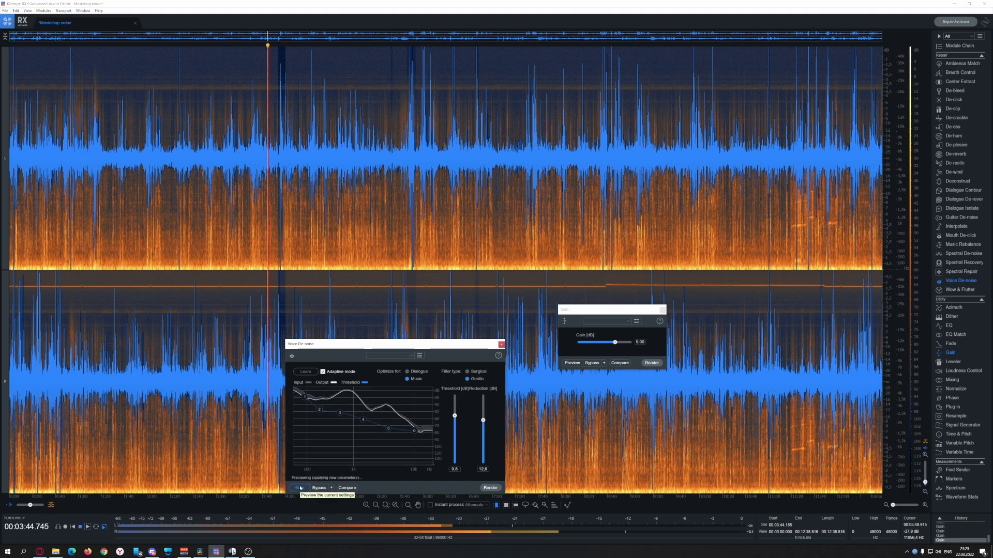
click(299, 488)
click(211, 420)
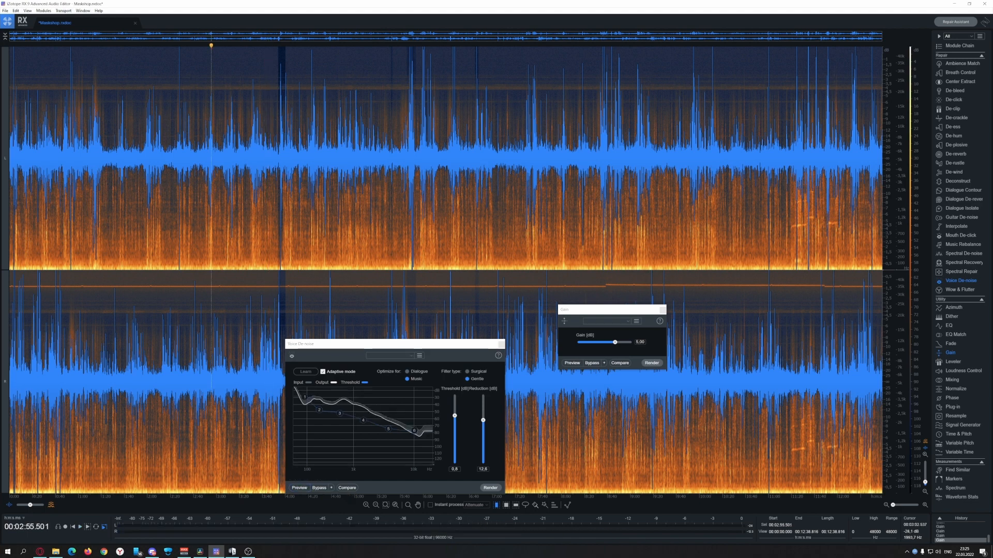
key(ctrl+a)
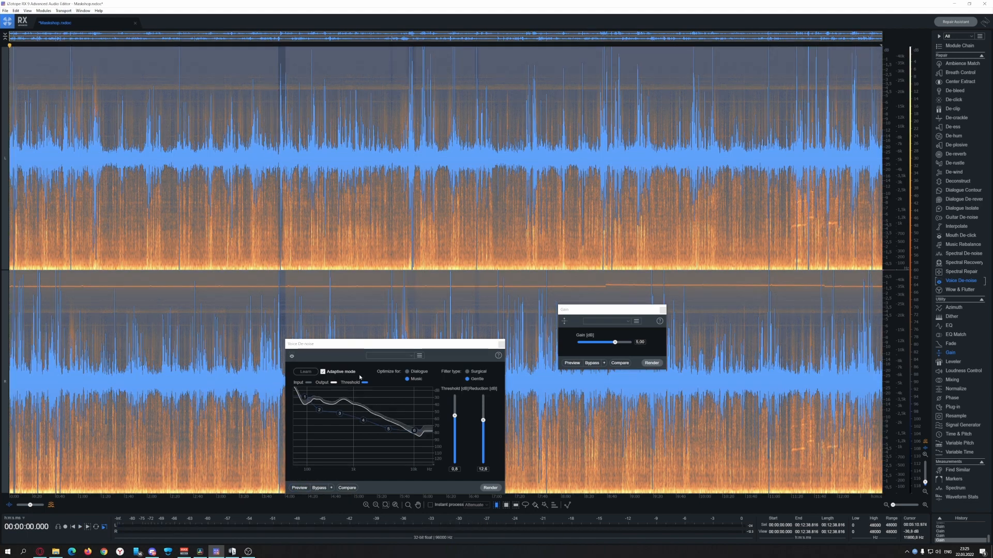
click(496, 489)
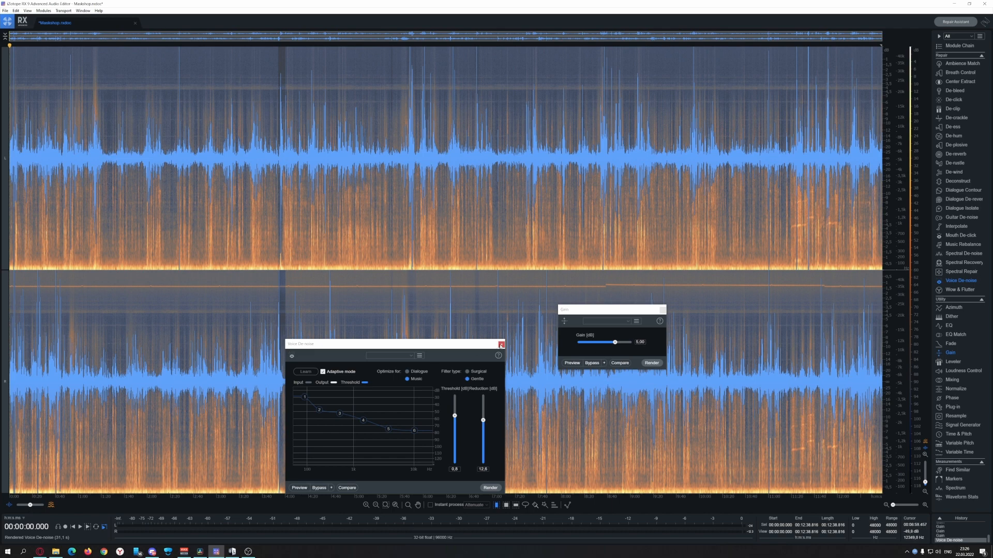
click(501, 344)
click(662, 311)
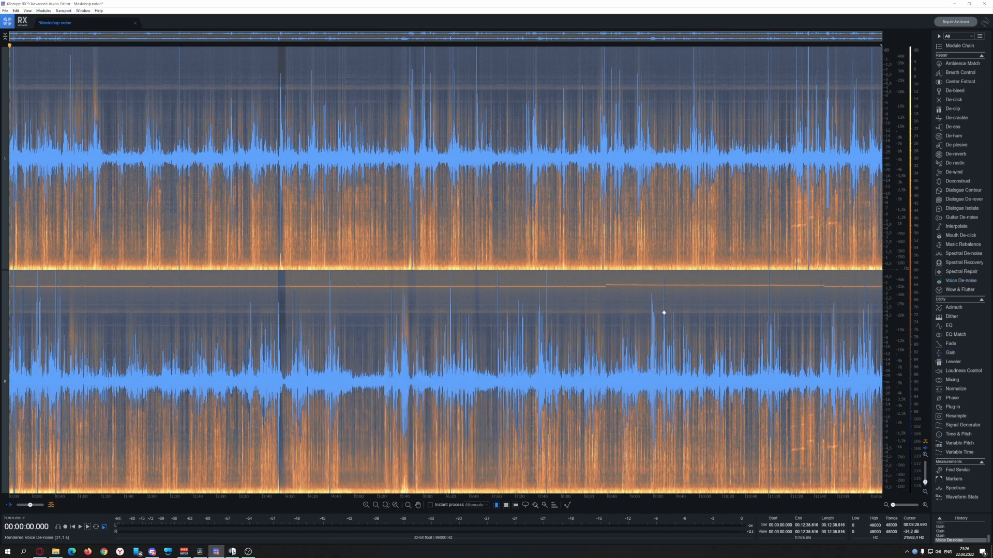
Step: Swap the left and right channels of the whole recording with the Mixing module and check playback from about 5:00 and 4:44
click(941, 382)
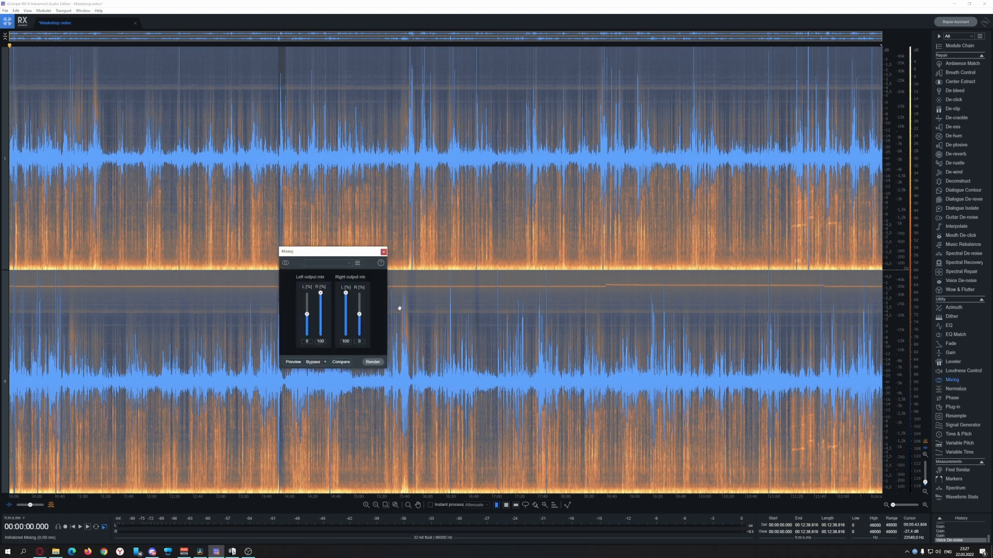
click(378, 363)
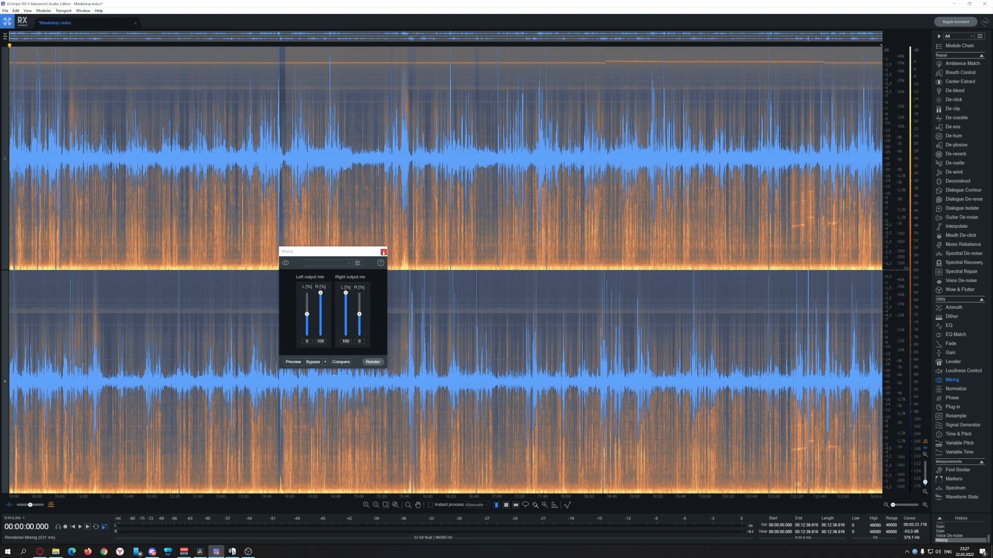
click(383, 252)
click(354, 188)
key(space)
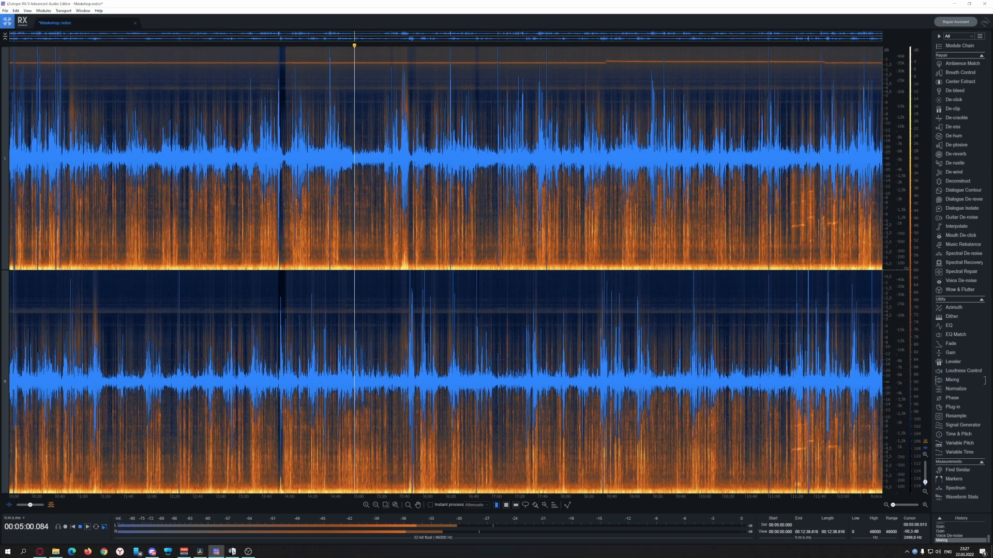
key(space)
click(336, 177)
key(space)
key(space)
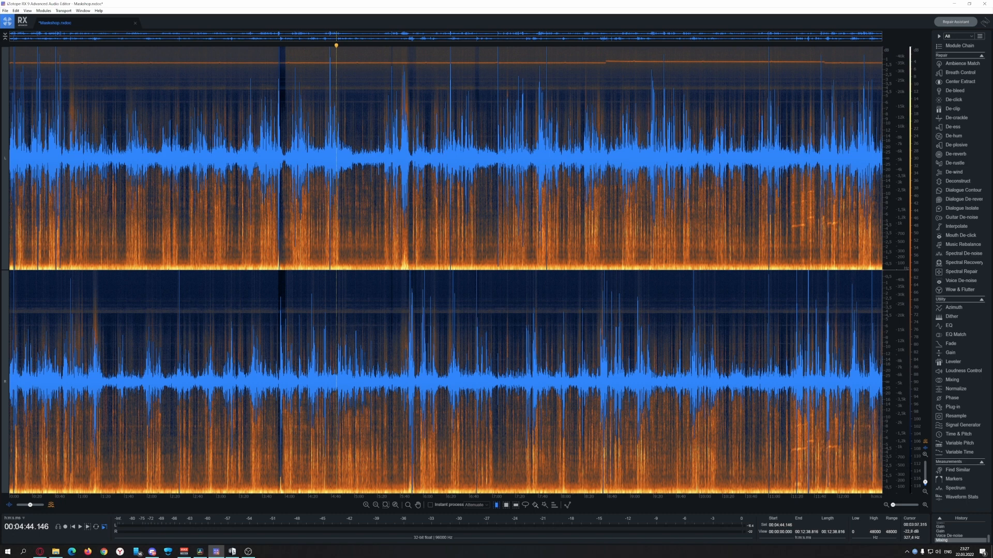
Step: Export the processed recording as a 32-bit float WAV into the Raw files\2022 audio folder for Mar
click(6, 11)
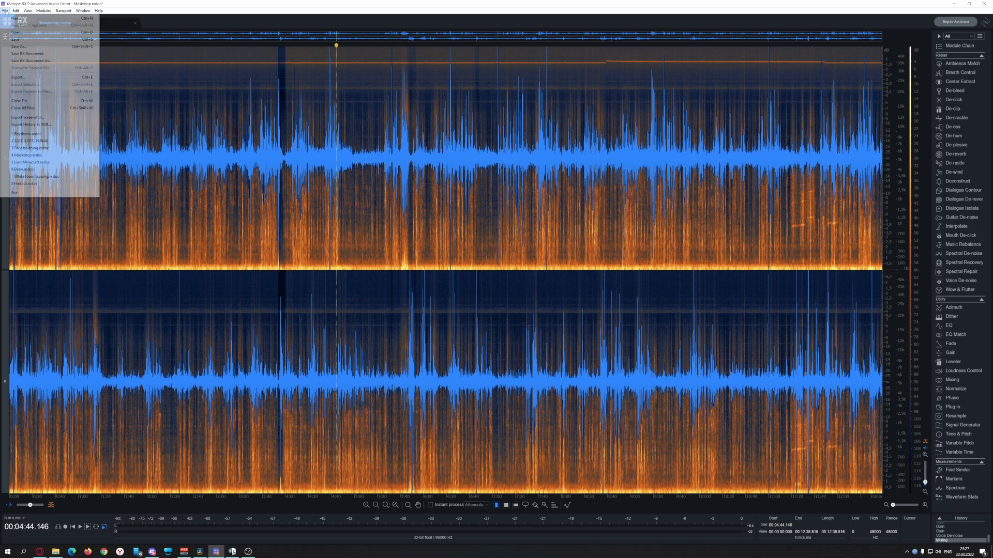
click(31, 78)
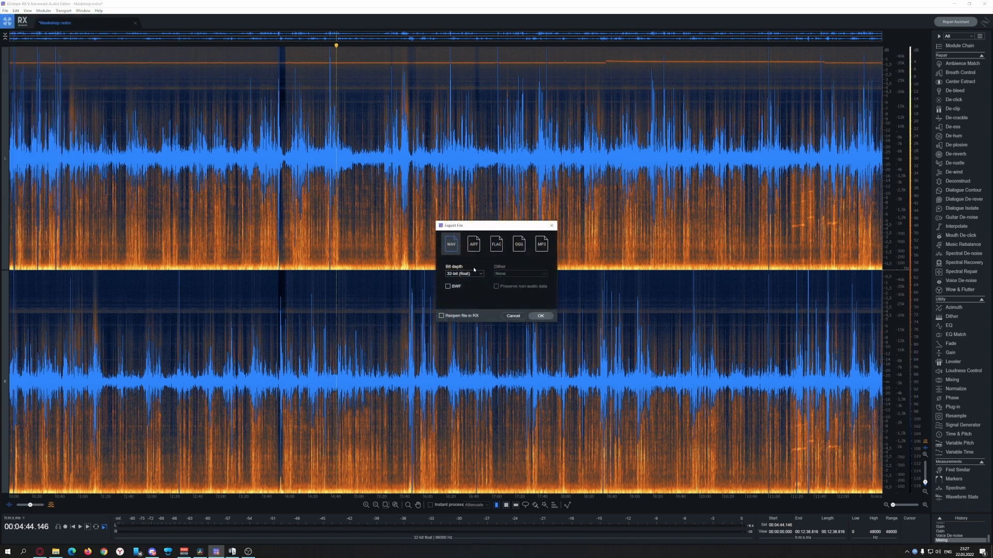
click(541, 316)
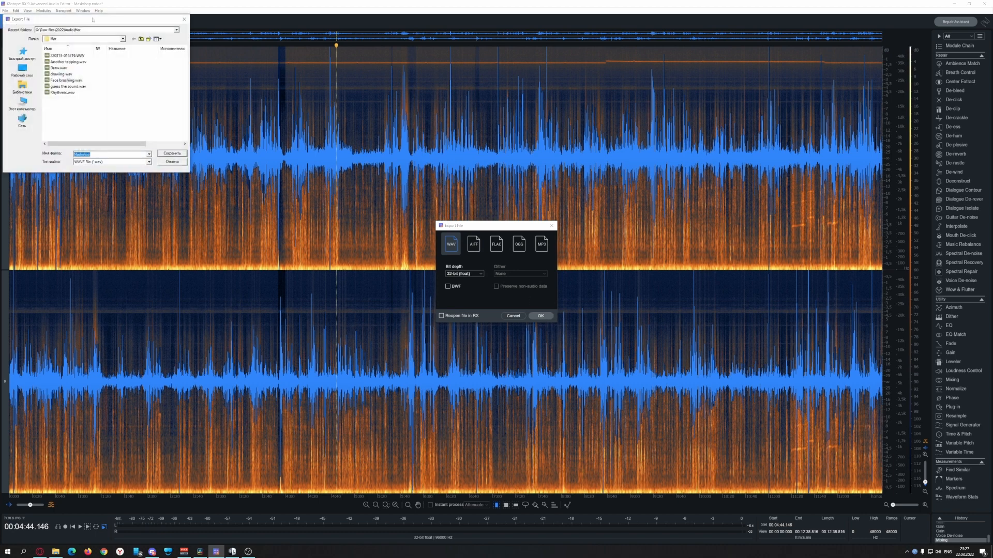
drag(82, 17, 332, 226)
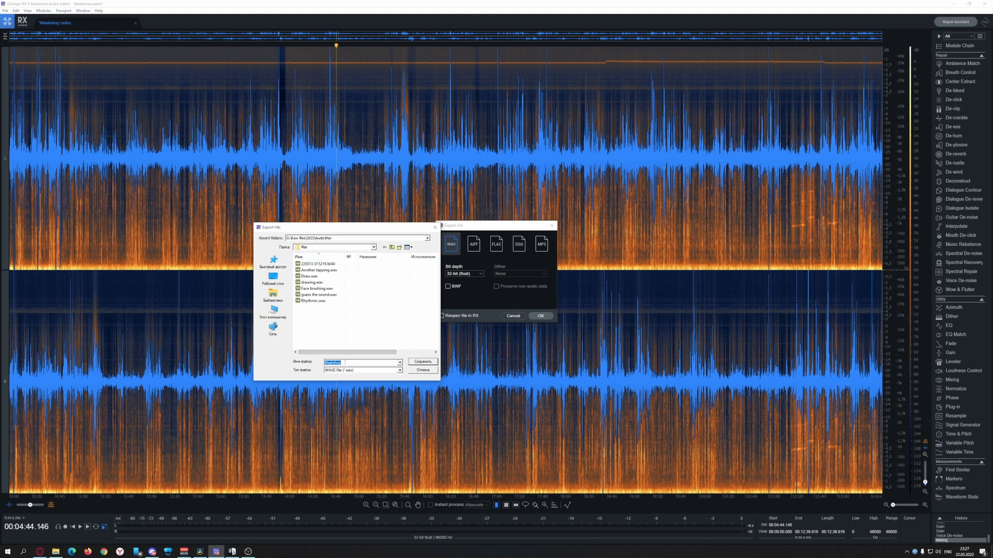
click(422, 362)
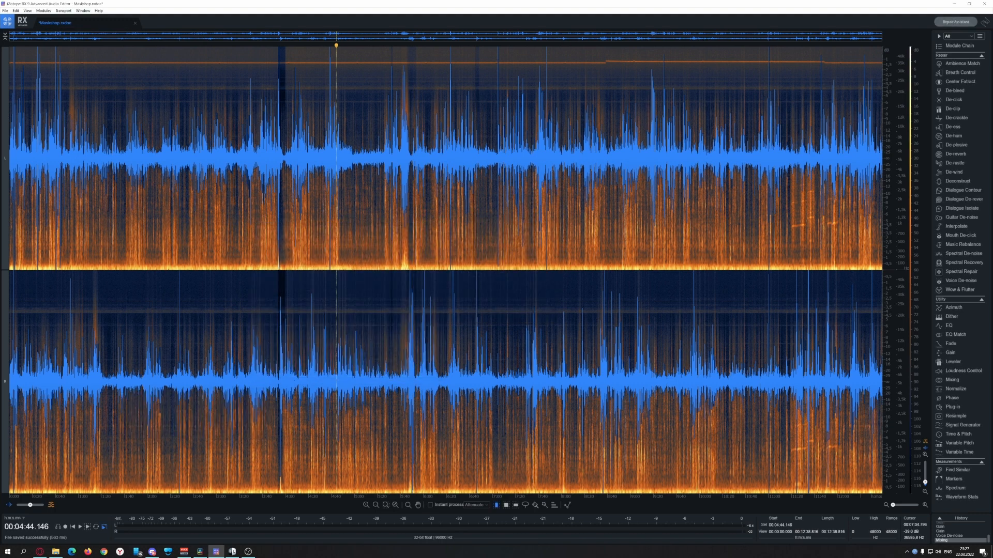
Step: Close iZotope RX 9, switch to DaVinci Resolve and open the project settings of the untitled project
click(985, 4)
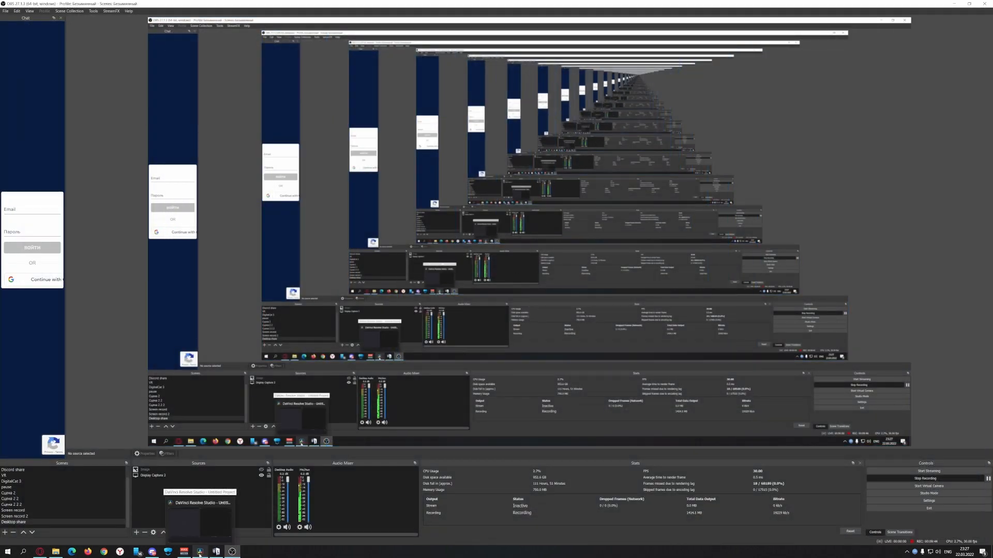
click(200, 553)
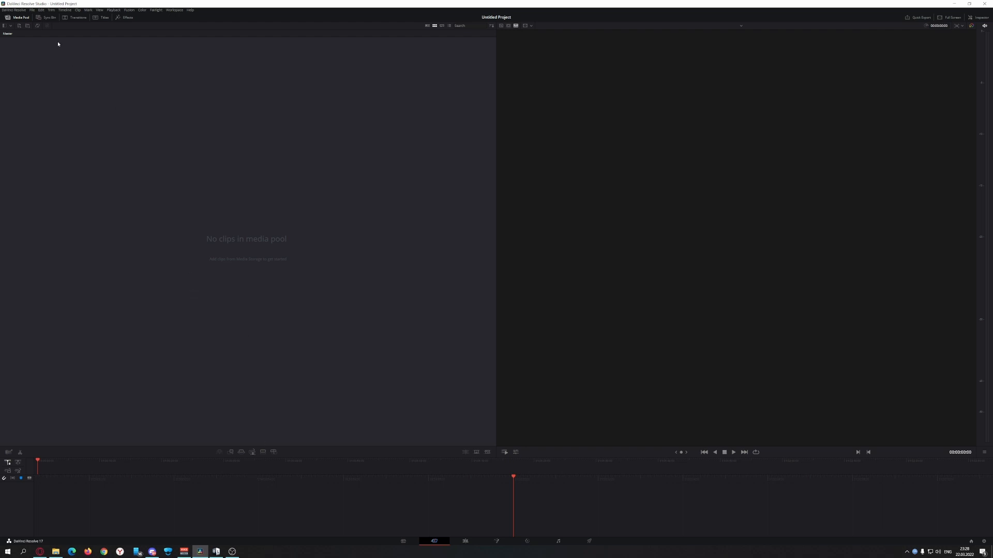
click(33, 10)
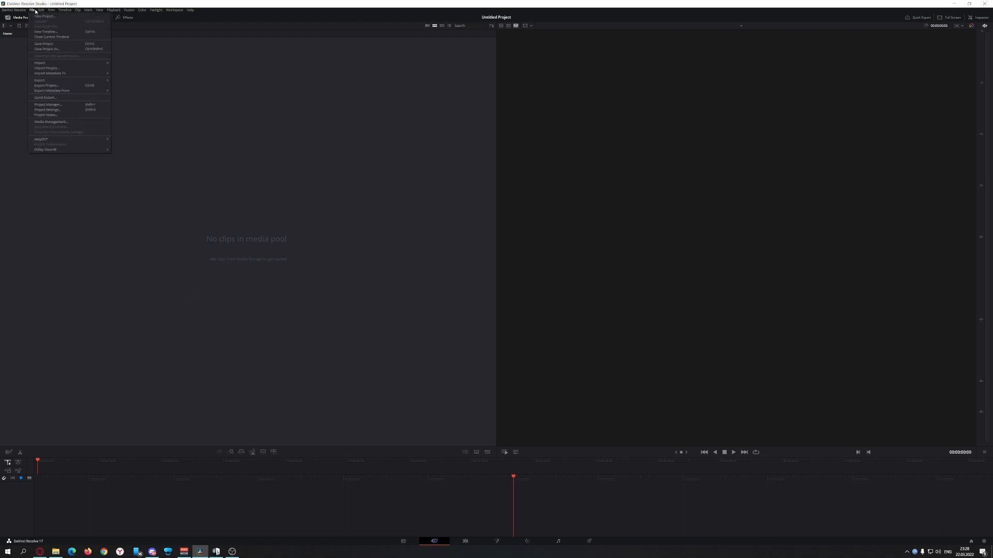
click(58, 111)
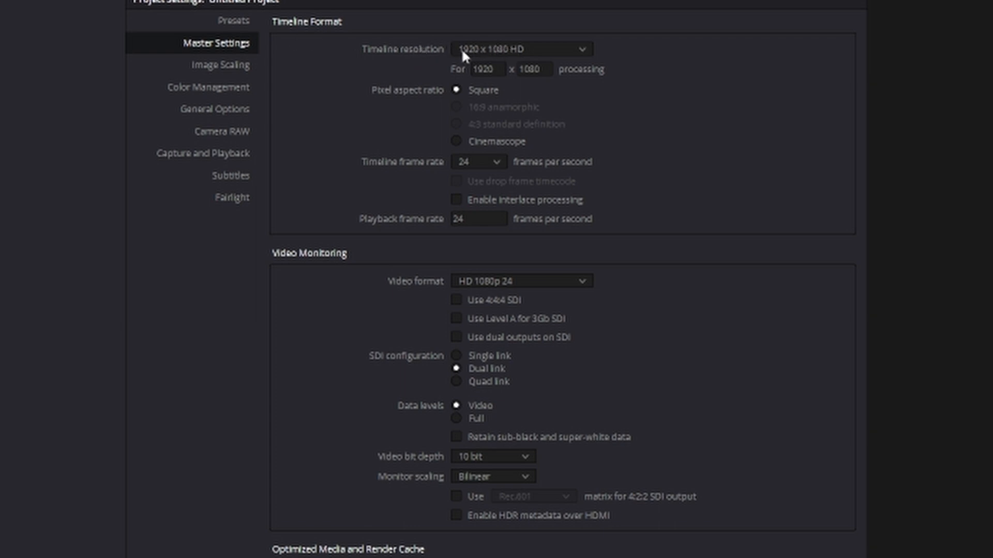
Step: Set the timeline resolution to 3840 x 2160 Ultra HD and the timeline frame rate to 30 frames per second
click(493, 52)
scroll(501, 82, down, 3)
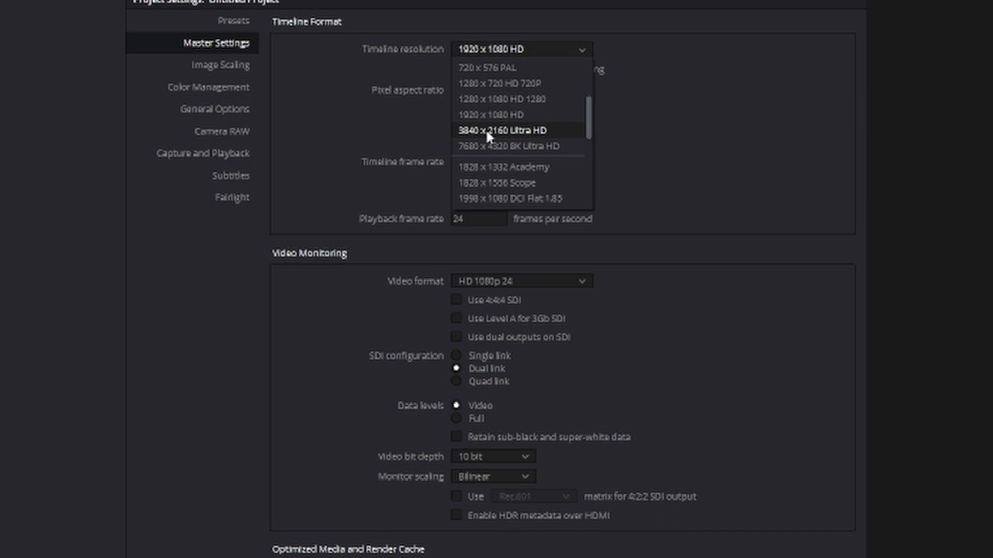
click(519, 132)
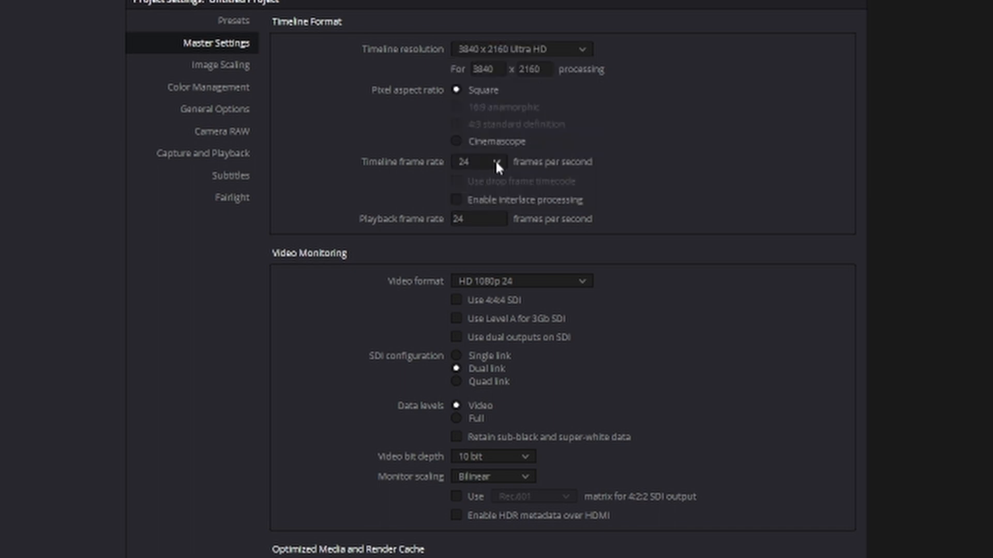
click(463, 162)
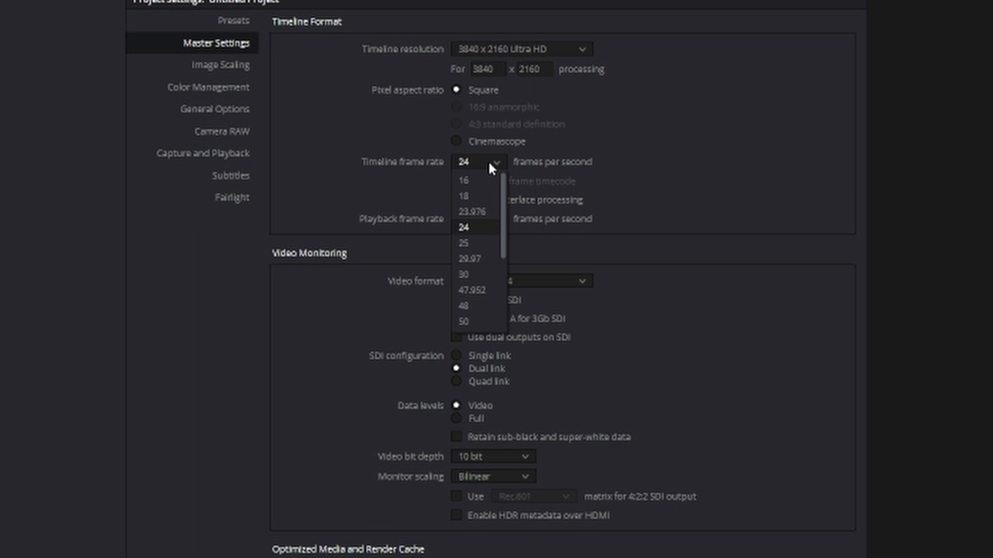
click(472, 274)
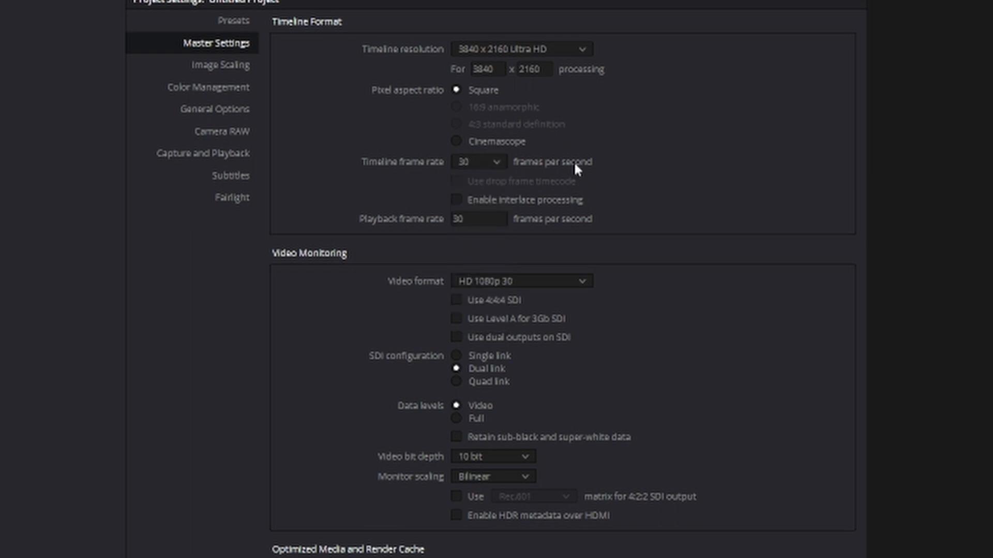
Step: Set the monitoring video format to UHD 2160p 30, keep the 10 bit video depth, and save the project settings
click(514, 283)
scroll(538, 375, down, 8)
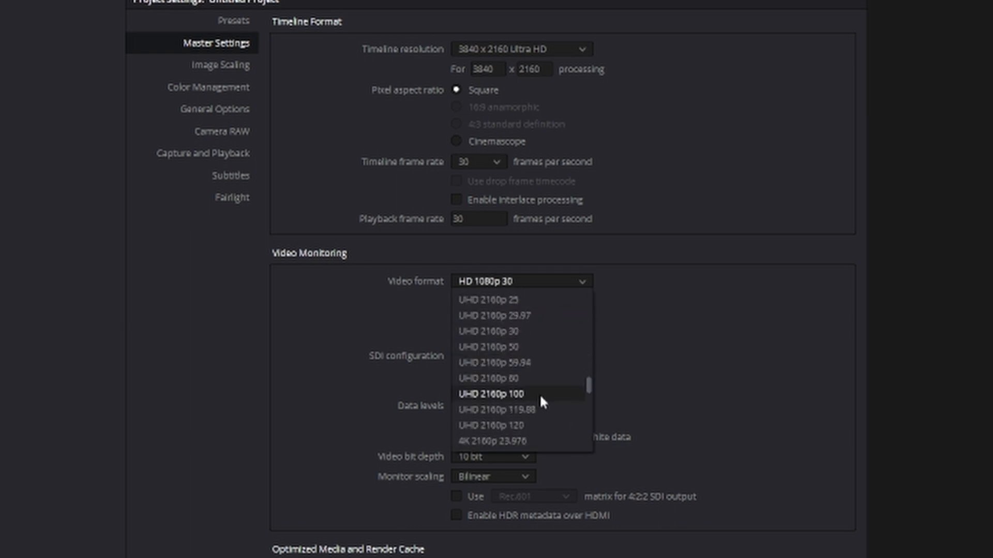
click(530, 333)
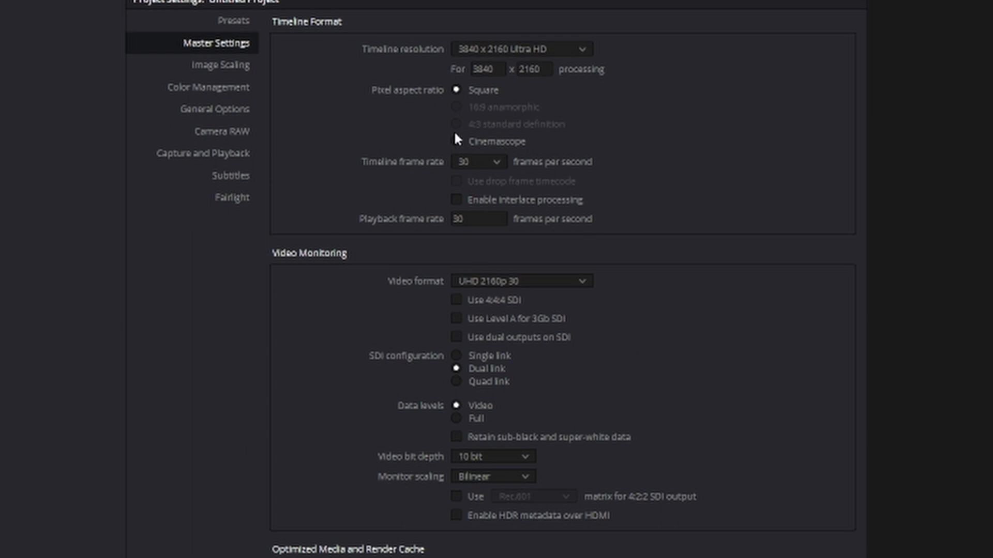
click(527, 458)
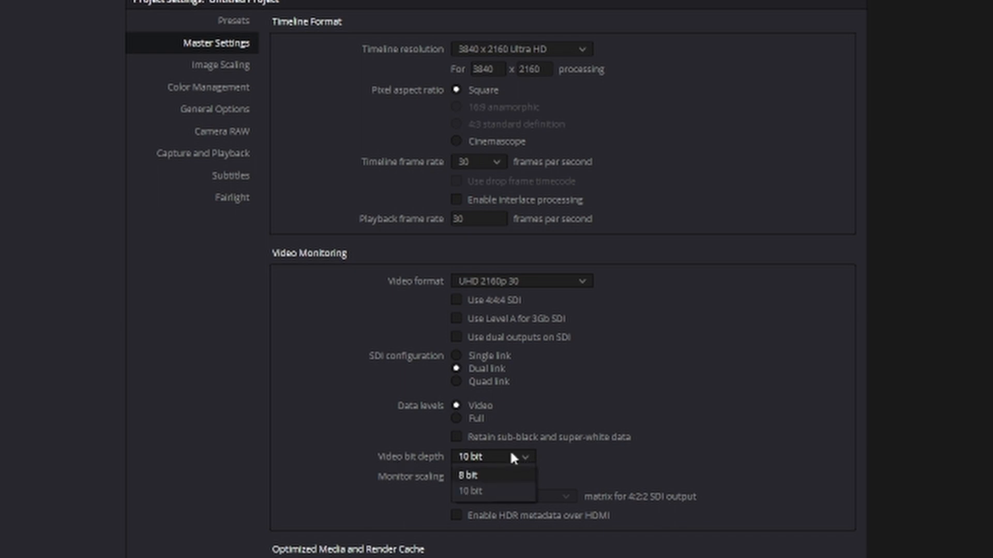
click(715, 440)
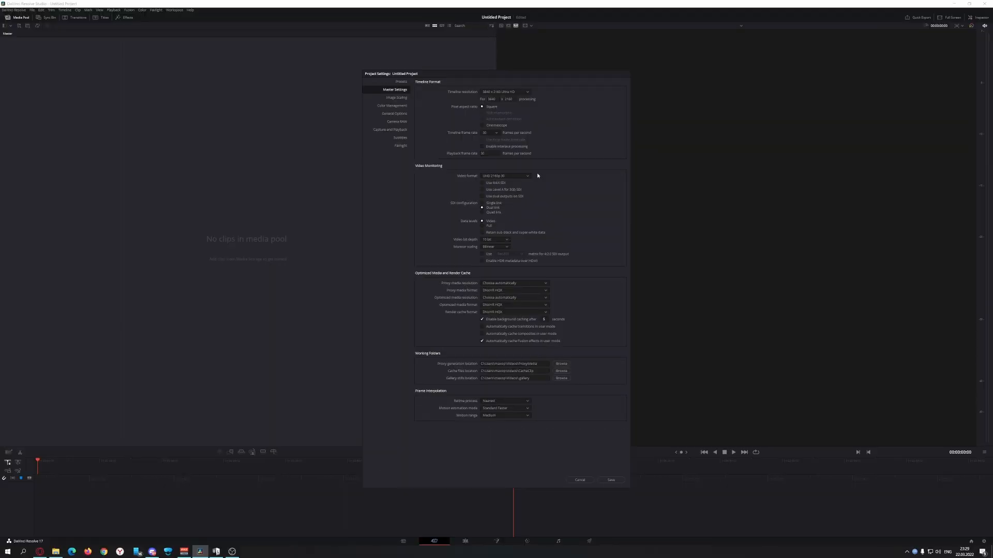
click(620, 480)
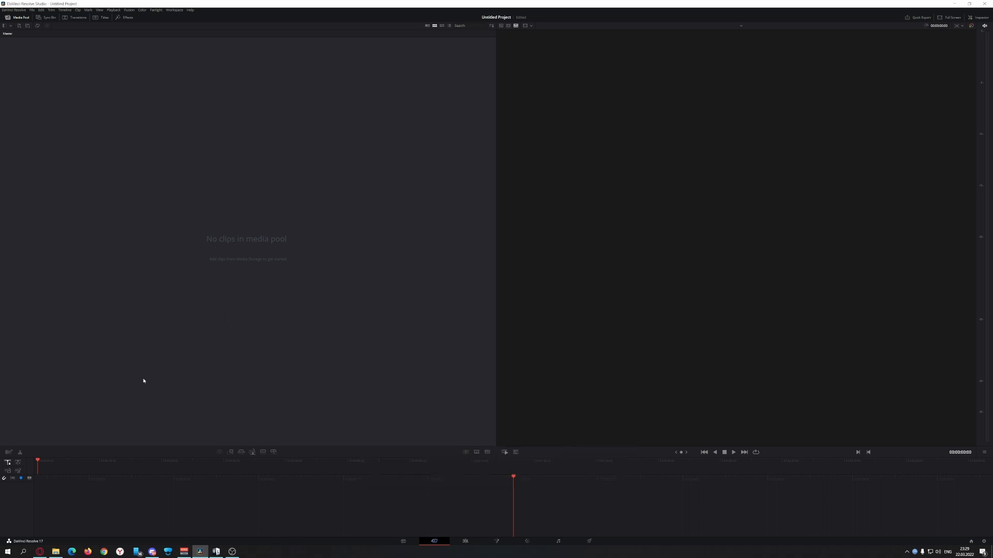
Step: Import 1mask shop.MP4 from the 2022 video Mar folder into the media pool, changing the project frame rate to match the clip
click(56, 553)
drag(256, 4, 433, 115)
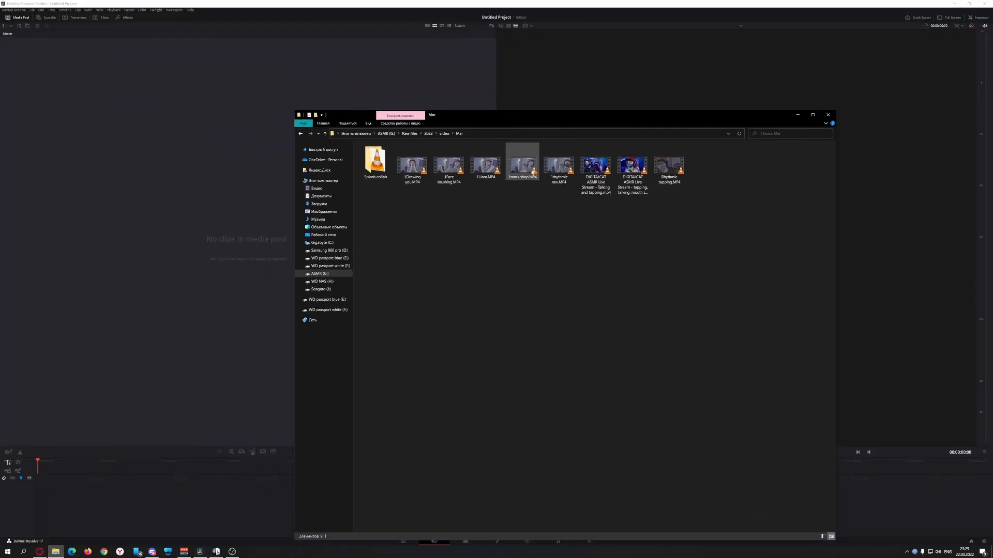
drag(525, 169, 210, 145)
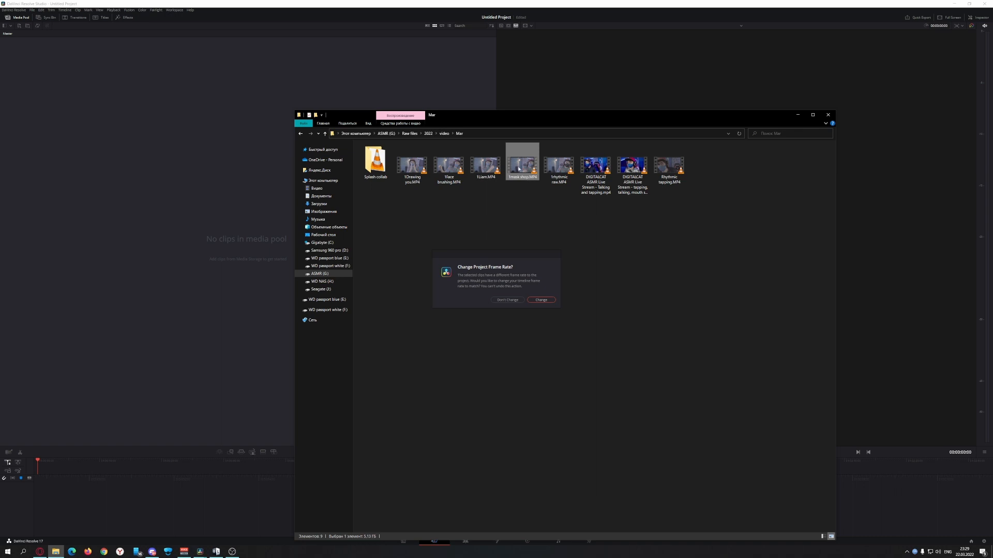
click(541, 301)
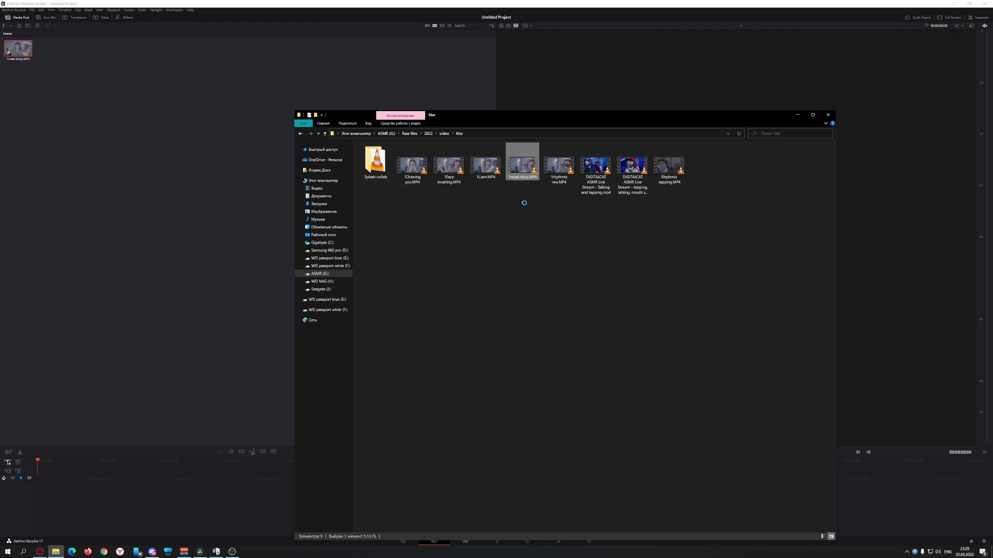
right_click(522, 161)
double_click(522, 161)
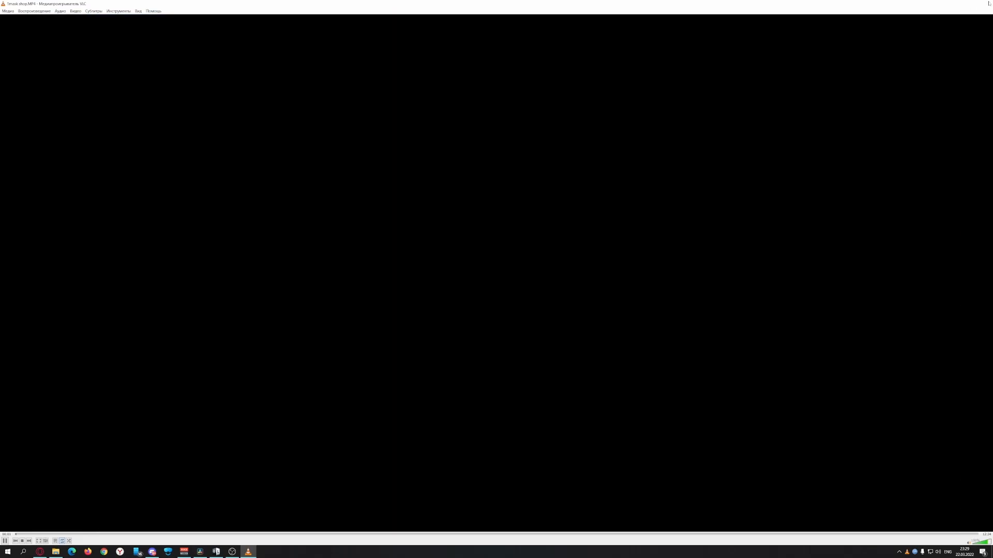
click(988, 4)
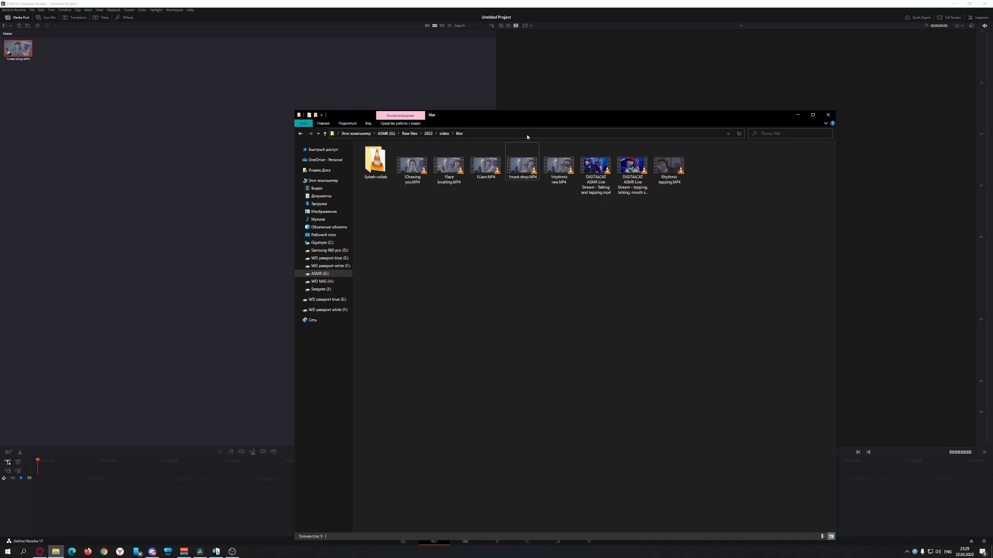
Step: Examine the detailed file properties of 1mask shop.MP4 for its frame size and frame rate, and close them
right_click(532, 162)
click(556, 343)
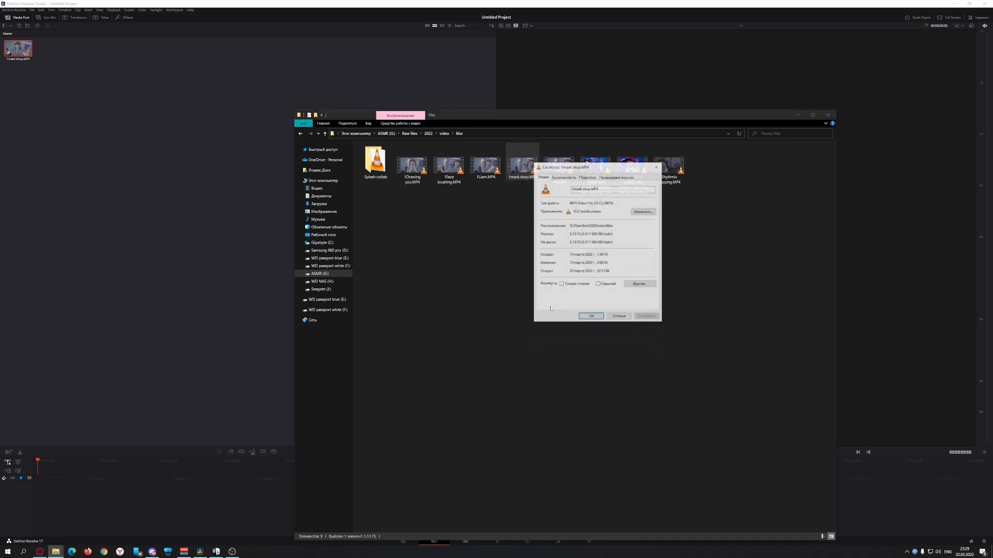
click(588, 178)
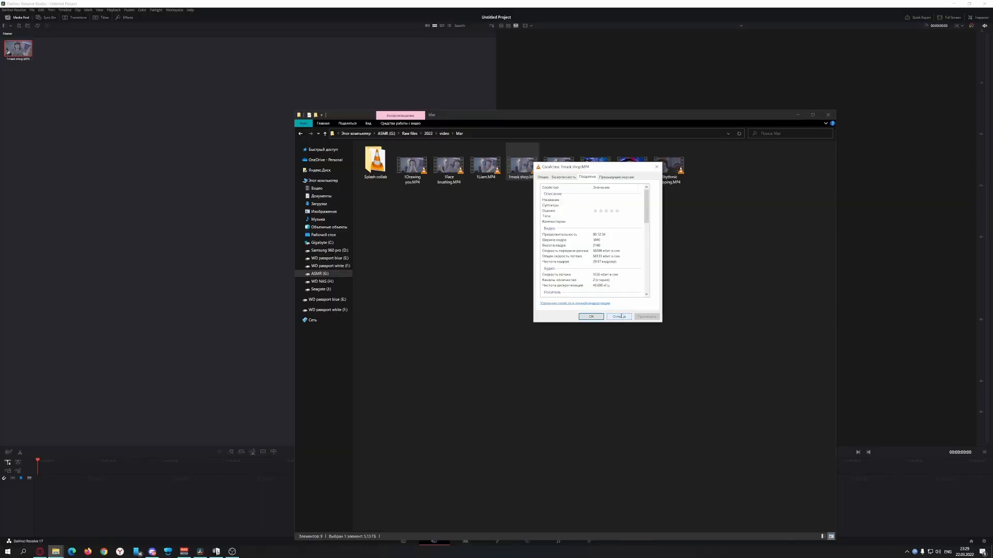
click(620, 316)
click(524, 228)
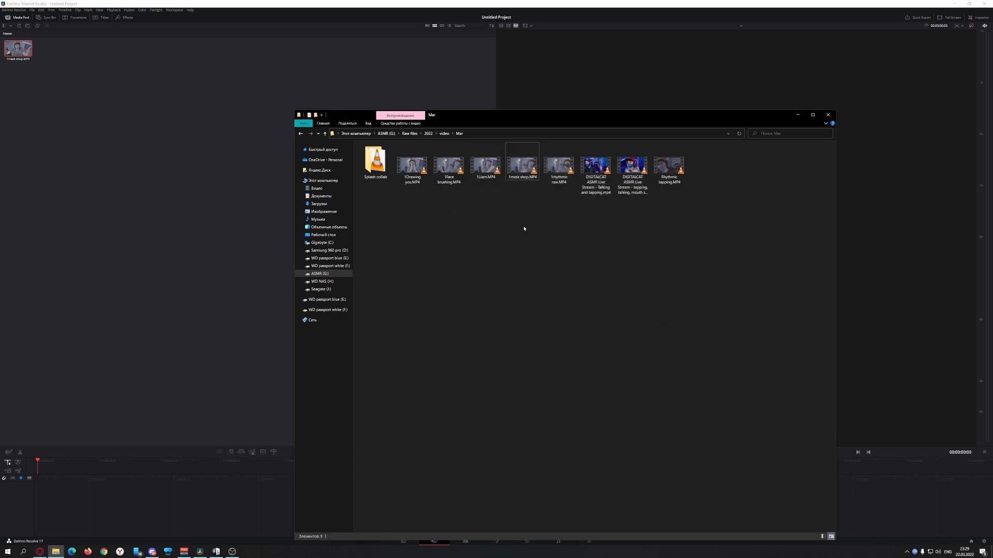
Step: Import Maskshop.wav from the 2022 Audio Mar folder into the media pool and close the file browser window
click(429, 133)
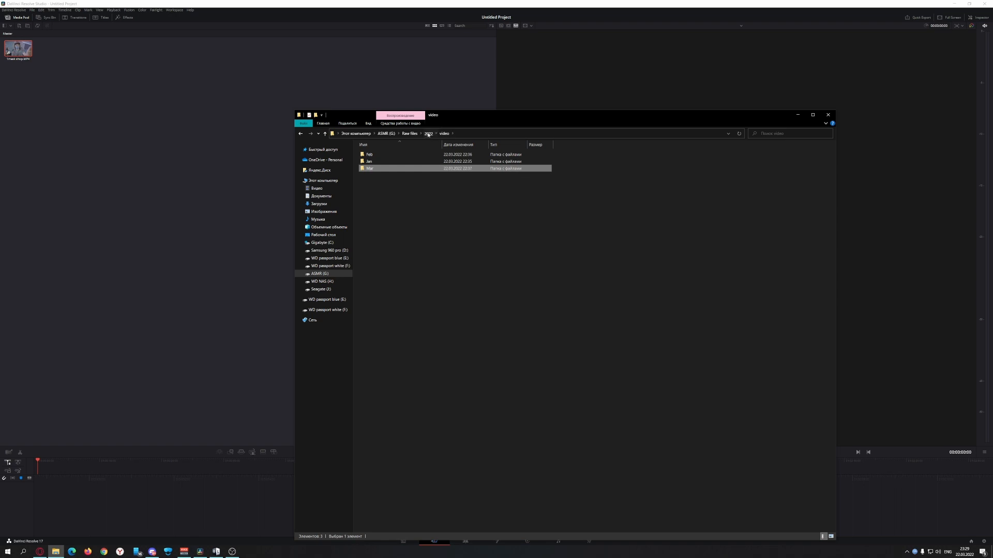
double_click(371, 154)
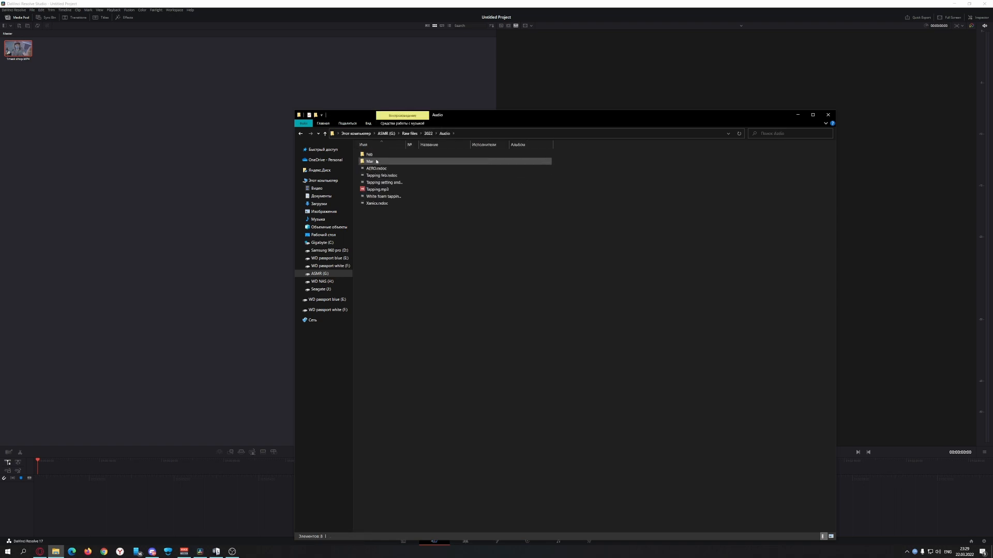
double_click(374, 154)
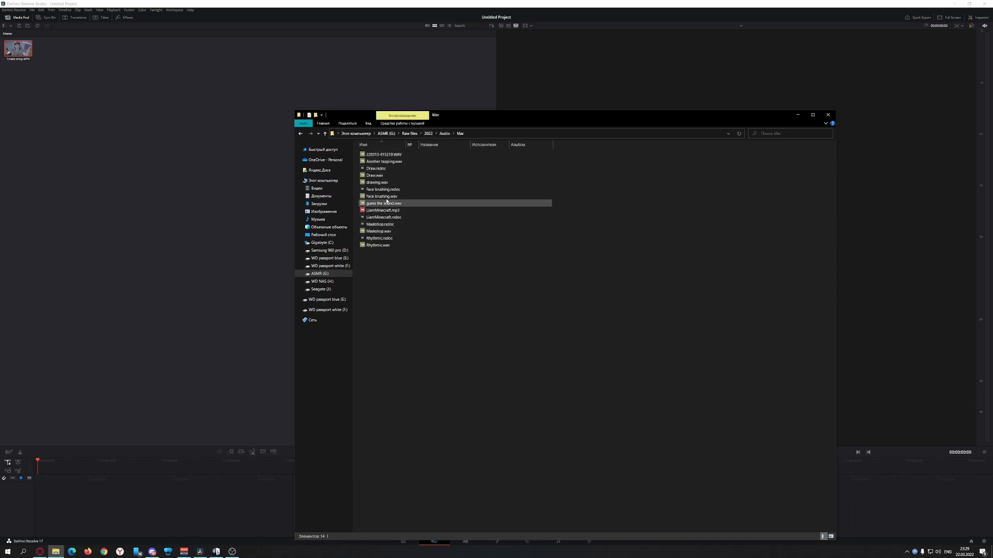
drag(382, 233, 144, 159)
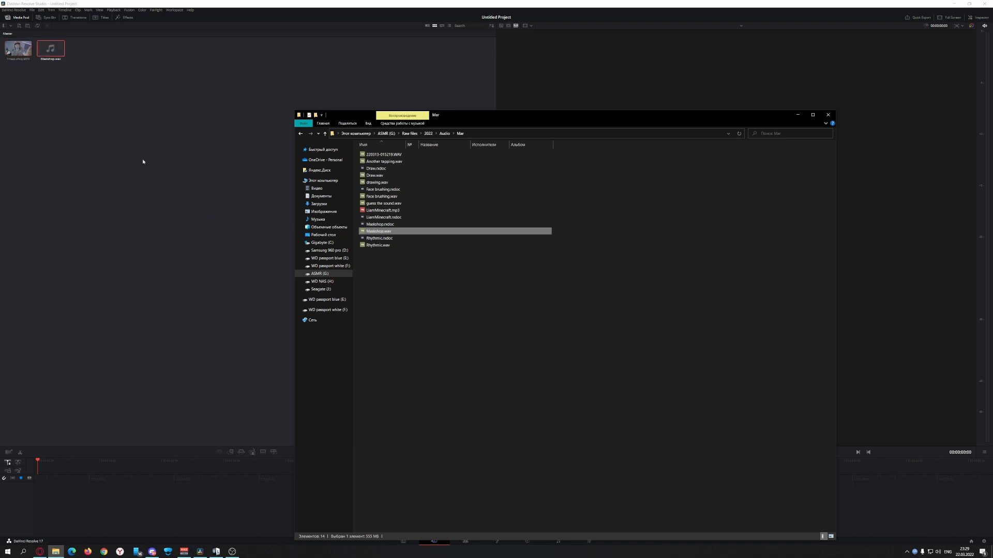
click(828, 114)
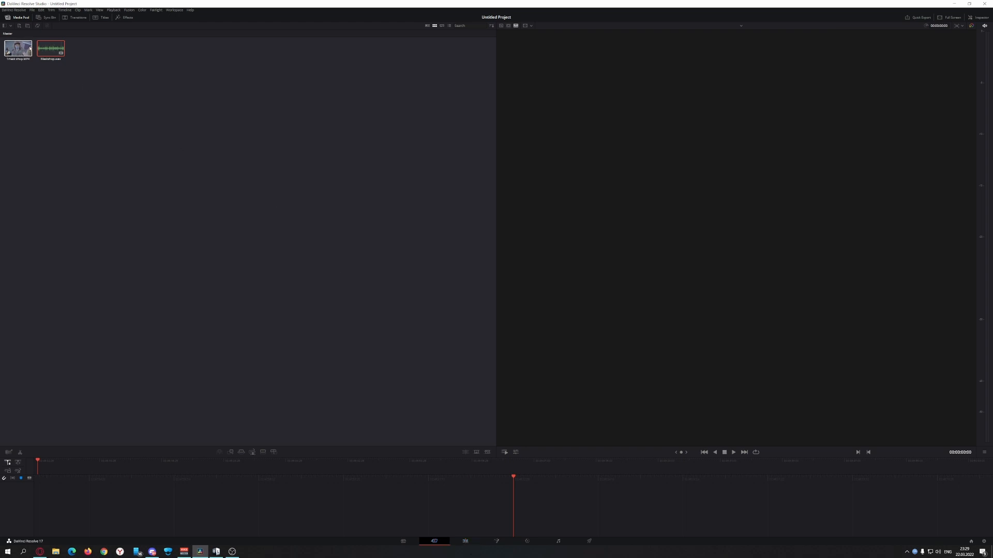
Step: Create a timeline from 1mask shop.MP4, place Maskshop.wav beneath it from the start, and switch to the Edit page
drag(27, 50, 520, 498)
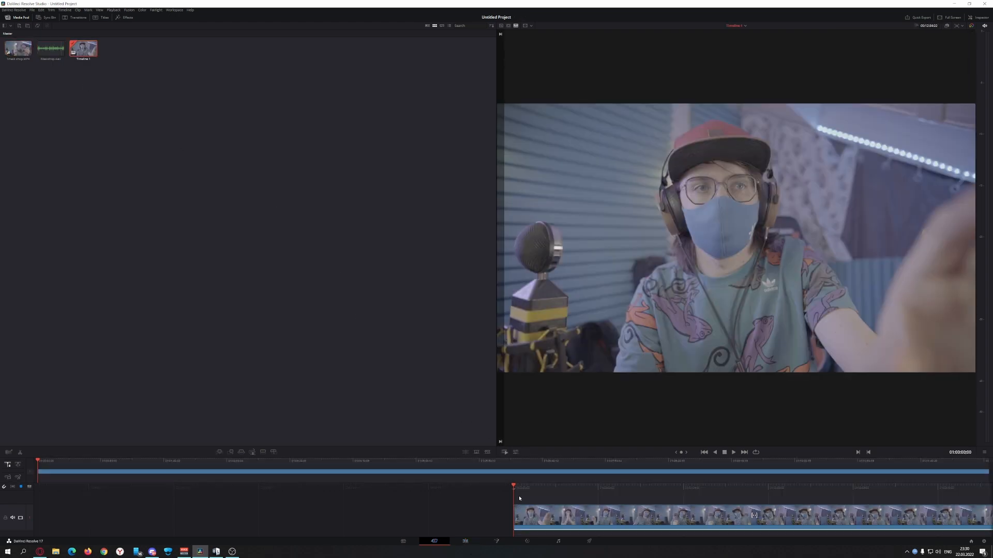
drag(50, 47, 520, 535)
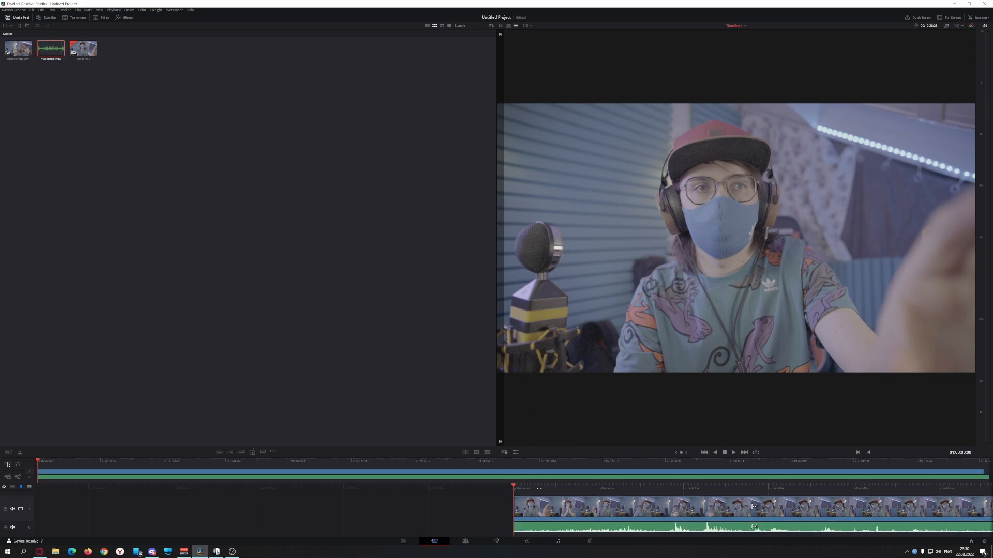
click(464, 541)
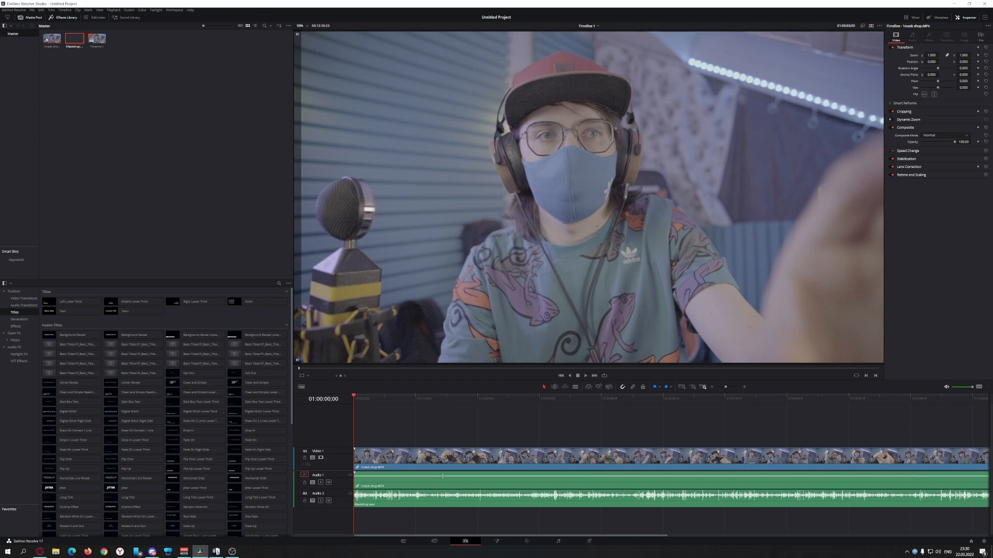
Step: Raise the volume of the camera audio in 1mask shop.MP4 to make its waveform readable, and play the timeline's opening
drag(442, 476, 443, 471)
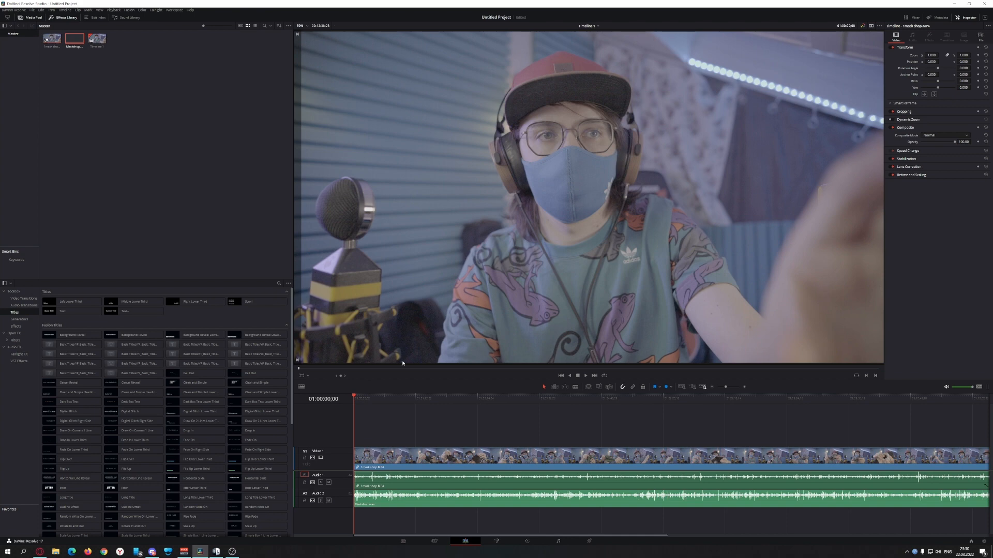
key(space)
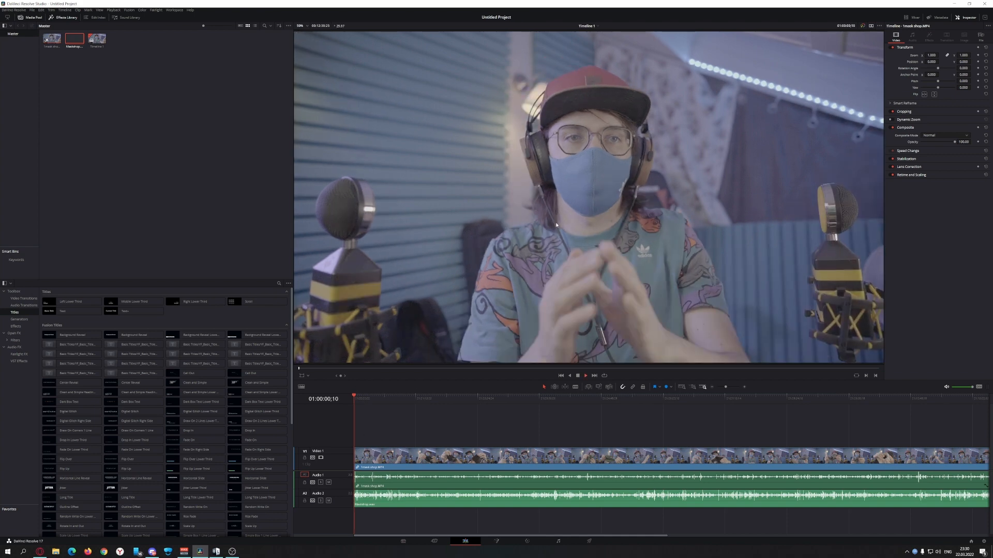
click(381, 478)
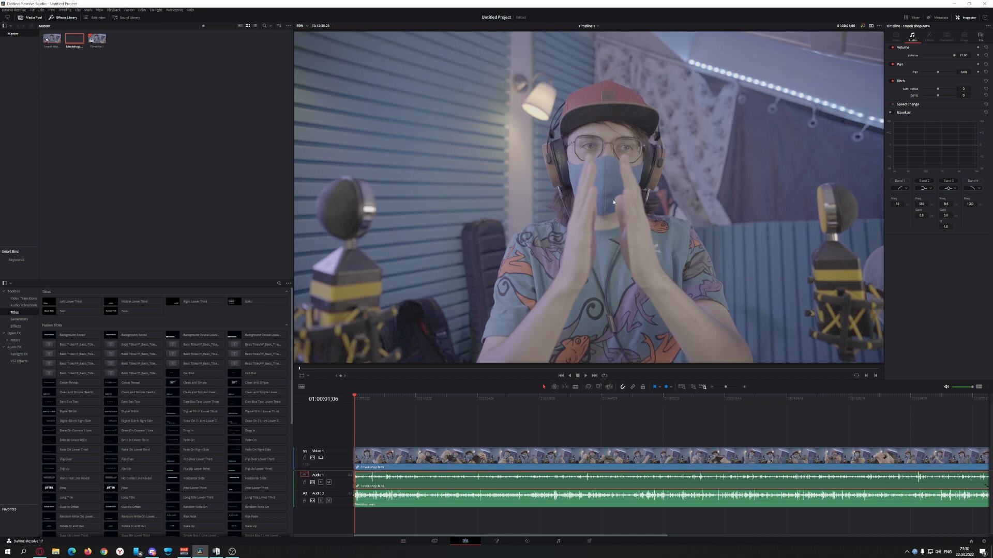
Step: Shift 1mask shop.MP4 later on the timeline to bring its clap close to the clap in Maskshop.wav
scroll(385, 504, up, 8)
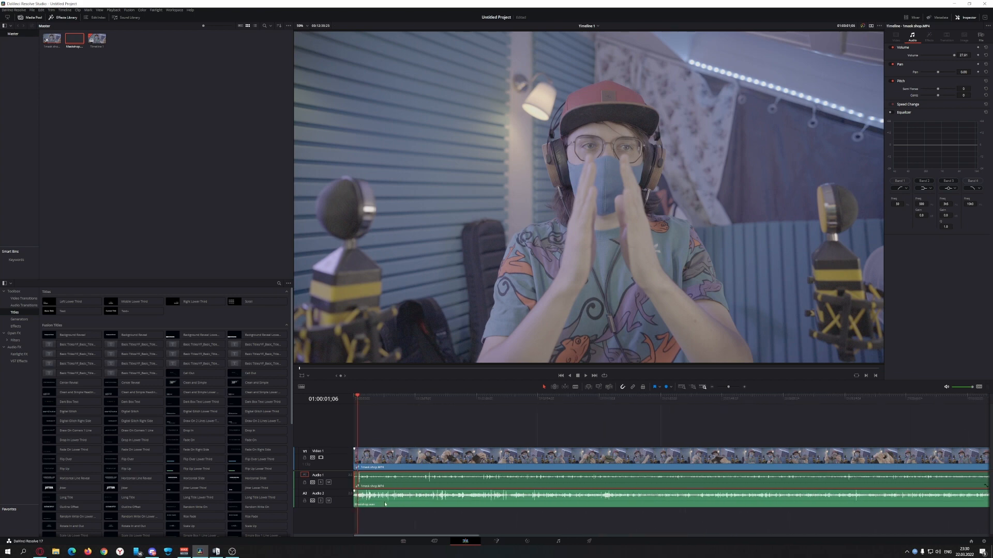
scroll(384, 504, up, 3)
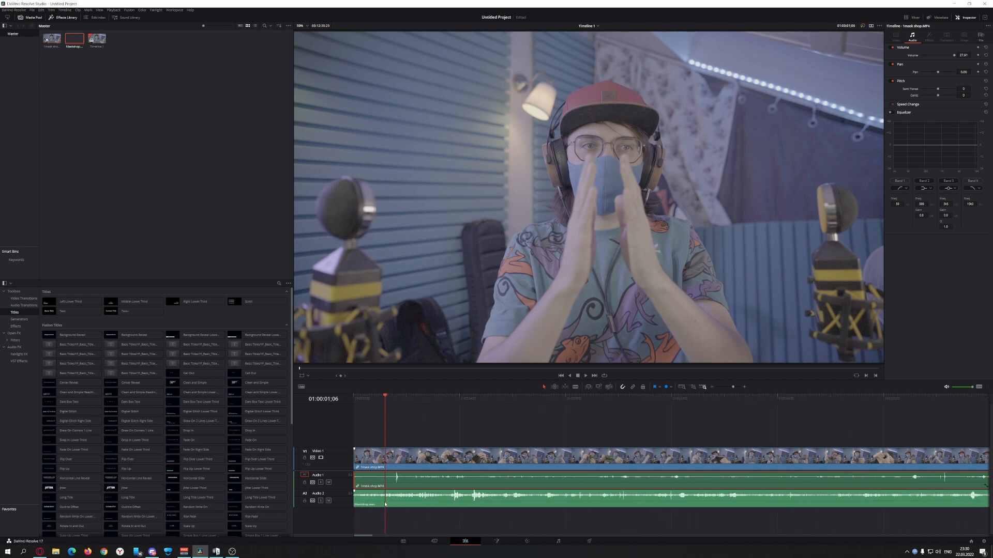
scroll(385, 504, down, 1)
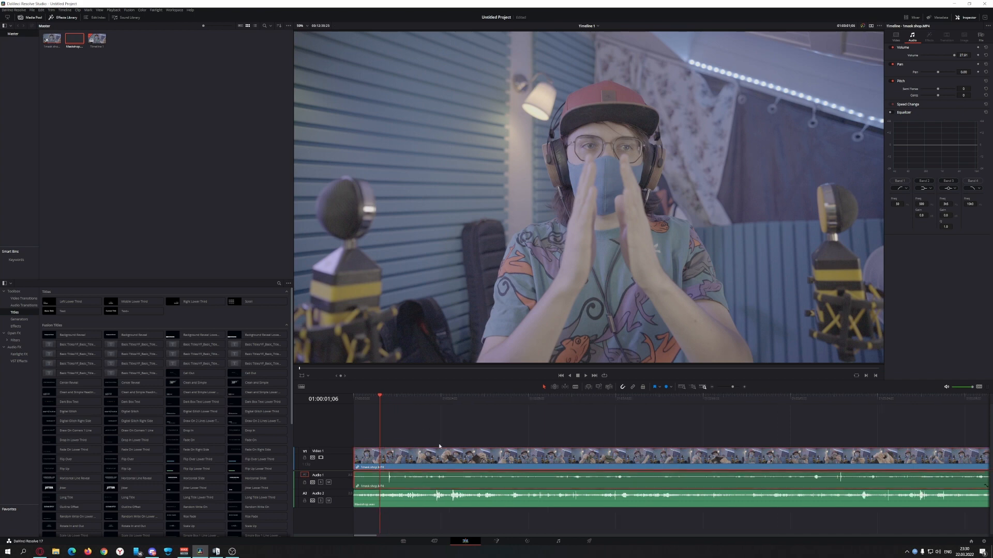
drag(439, 453, 567, 453)
drag(436, 402, 436, 397)
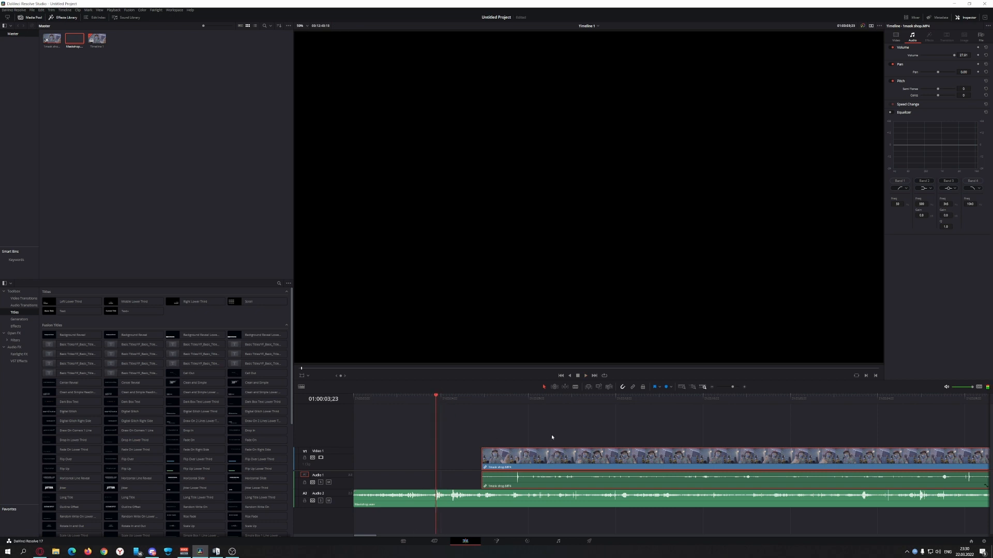
drag(535, 456, 469, 456)
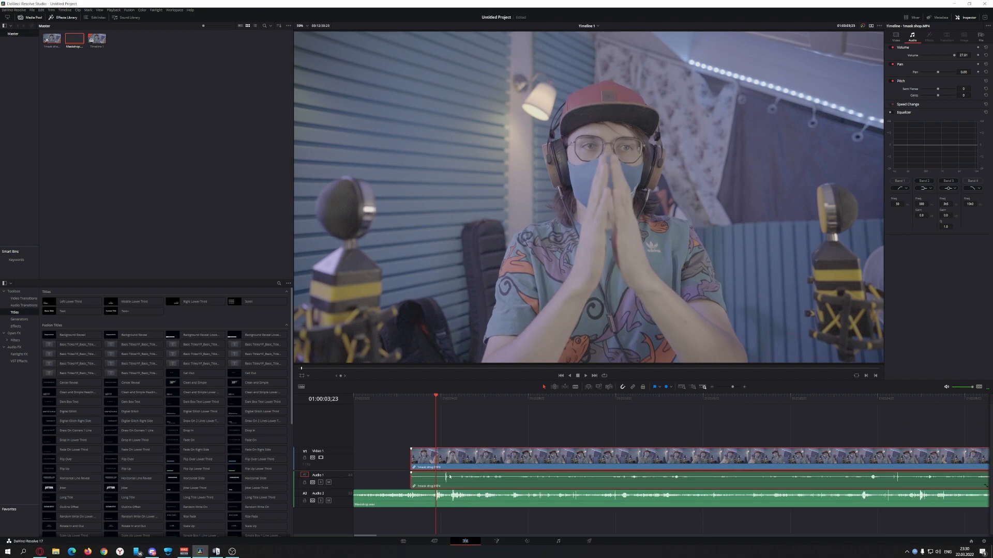
drag(434, 404, 445, 400)
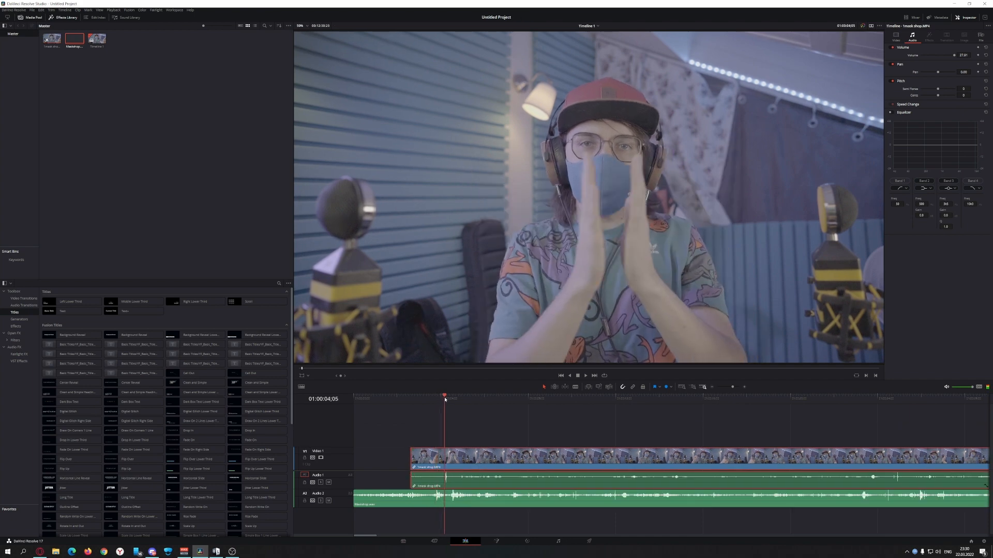
Step: Mute the camera audio track and move Maskshop.wav to line up its clap peak with the camera audio's
click(328, 482)
click(440, 503)
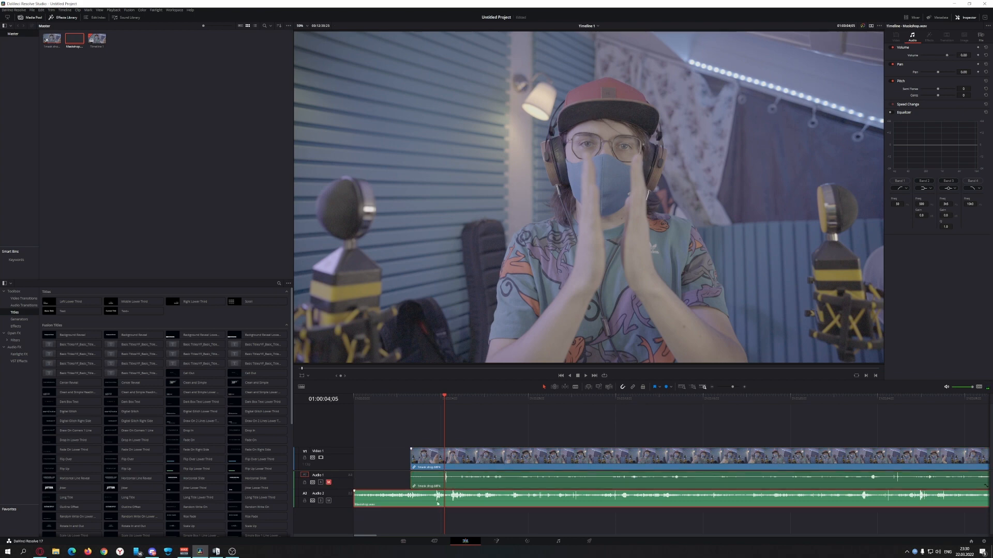
drag(438, 504, 448, 503)
scroll(479, 448, up, 3)
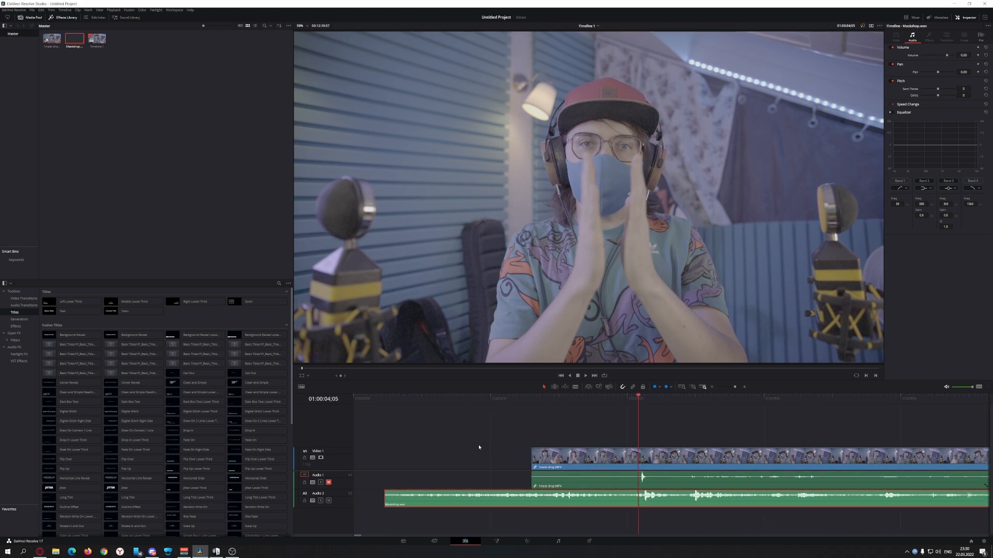
scroll(479, 448, up, 7)
drag(695, 504, 688, 504)
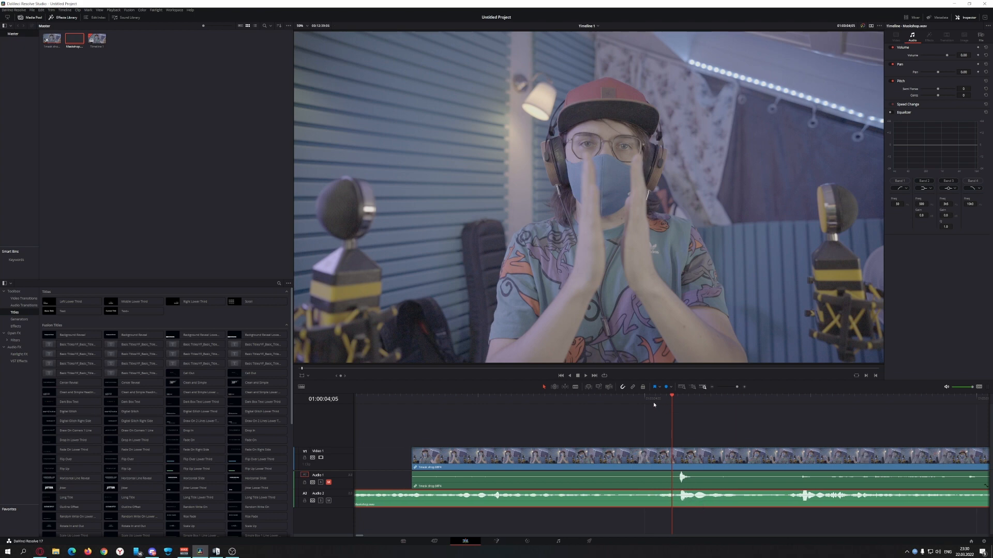
Step: Play back the section around the clap to check that Maskshop.wav is in sync with the picture
drag(654, 401, 618, 401)
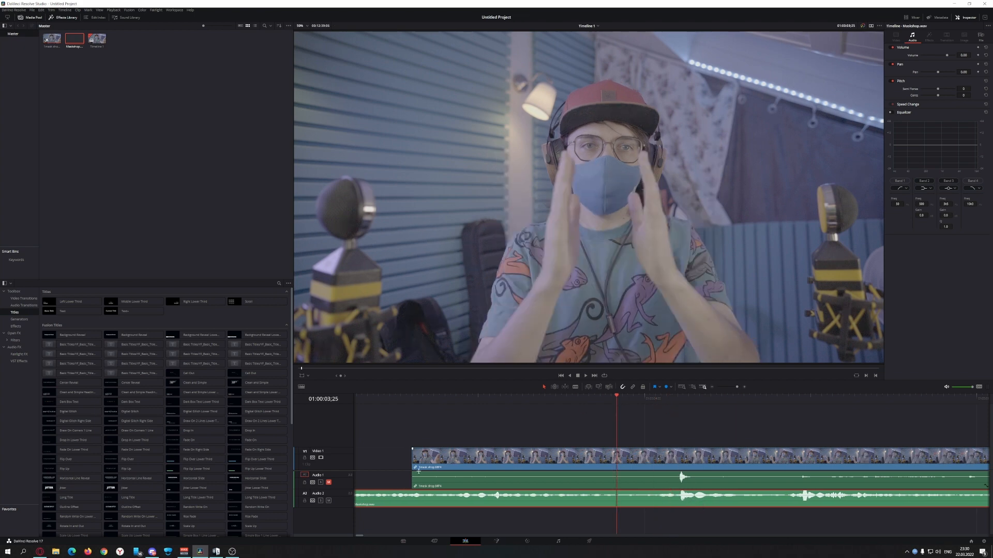
key(space)
key(space)
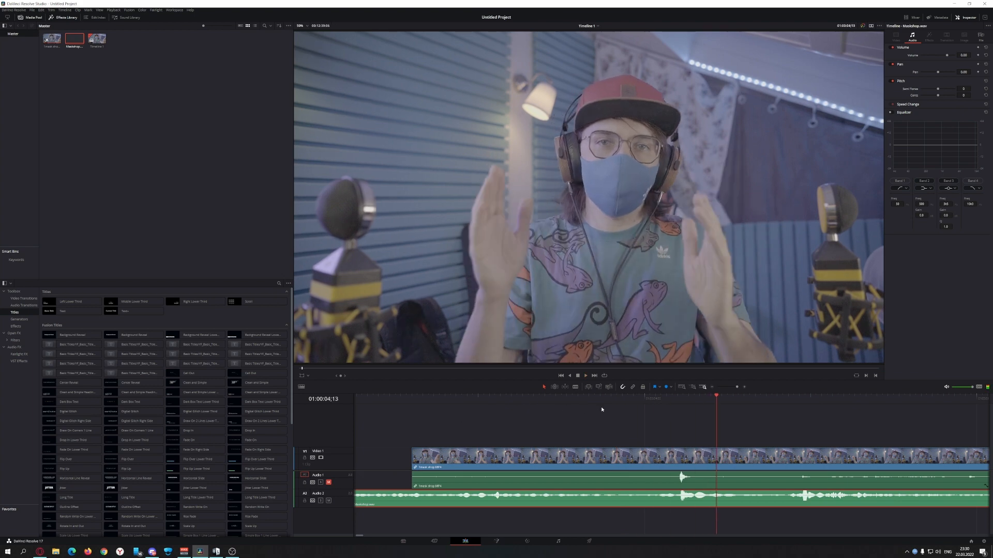
click(662, 403)
key(space)
key(space)
click(678, 401)
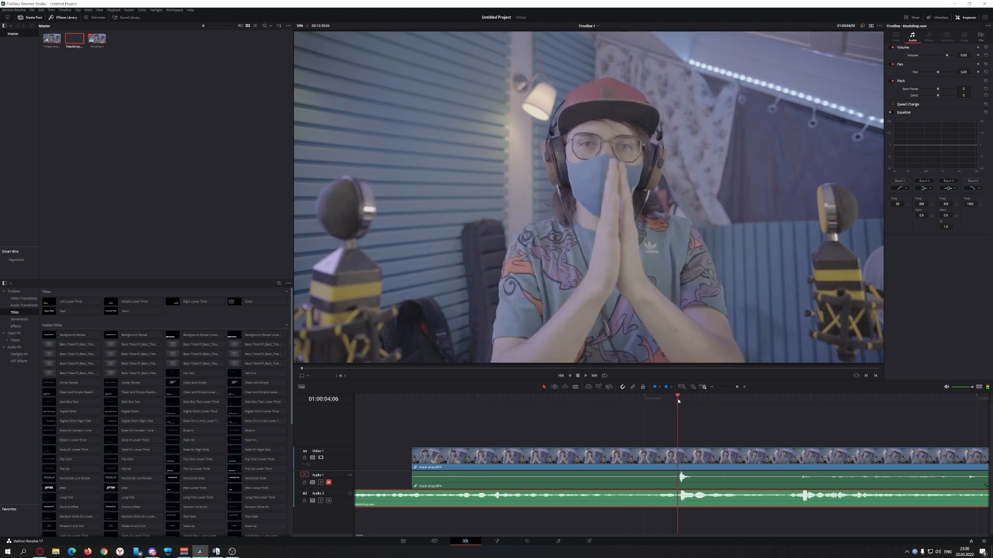
Step: Compare the clap peaks on both audio tracks in close-up against the hand movement in the picture
scroll(704, 500, up, 7)
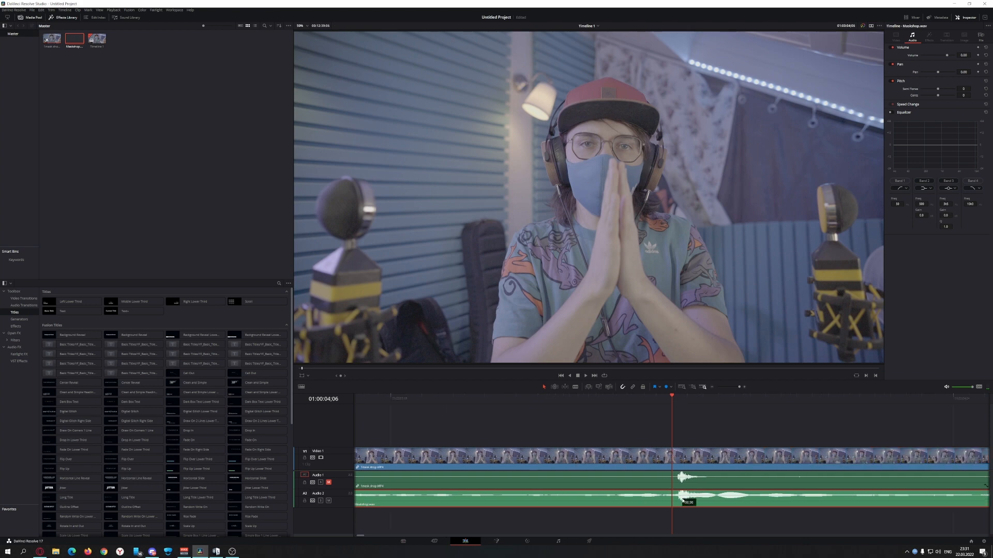
click(611, 401)
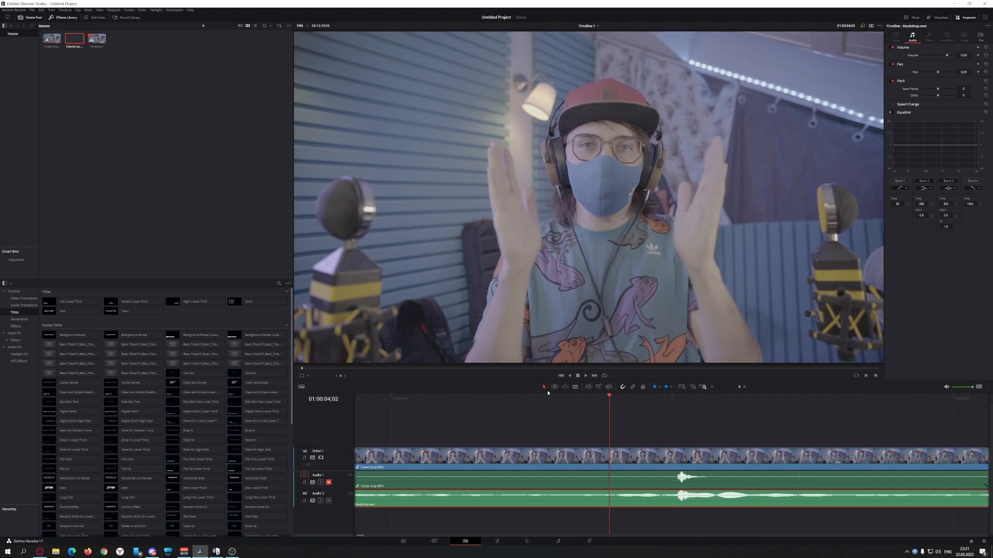
click(677, 406)
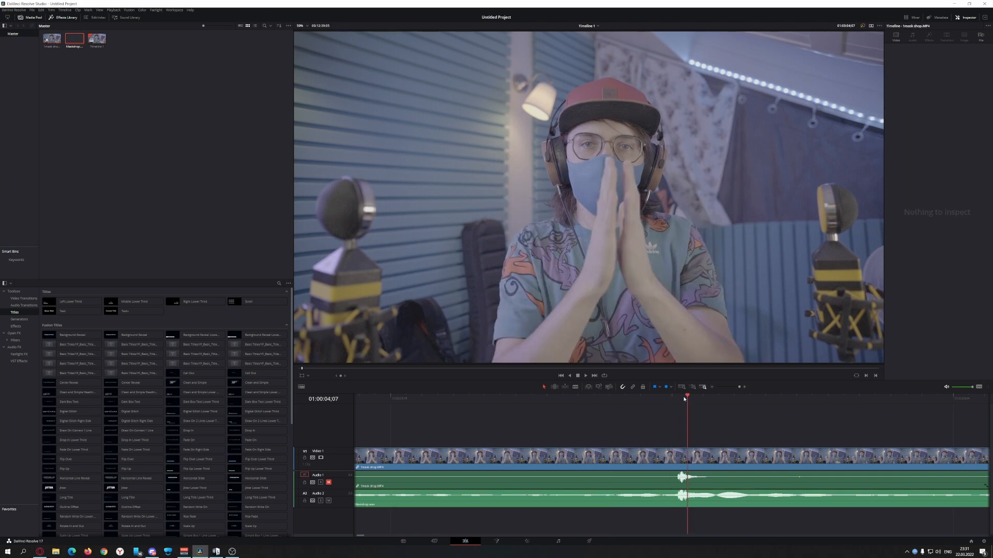
click(568, 402)
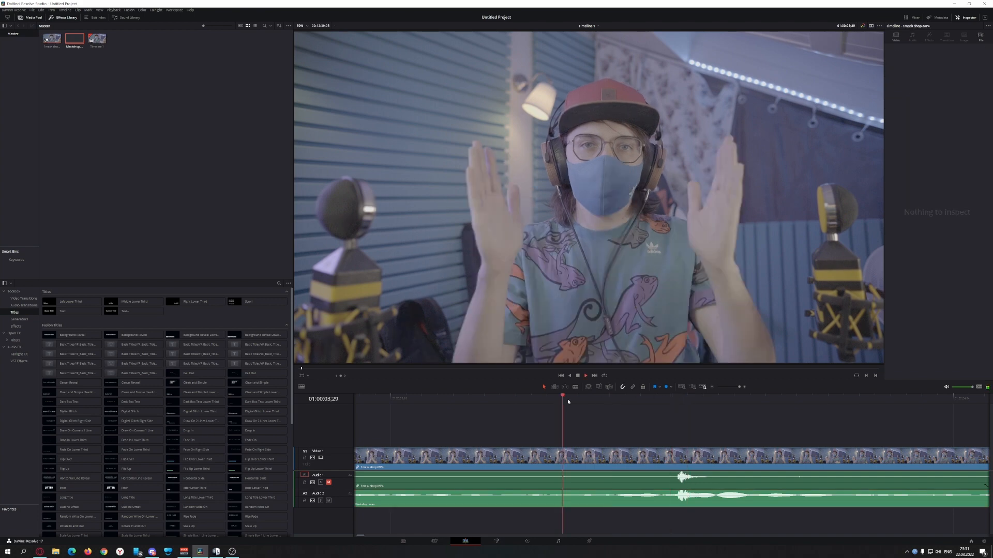
key(space)
key(space)
Step: Find the point just after the clap, at 01:00:04;20, and split both 1mask shop.MP4 and Maskshop.wav there
scroll(610, 464, down, 2)
scroll(610, 464, down, 4)
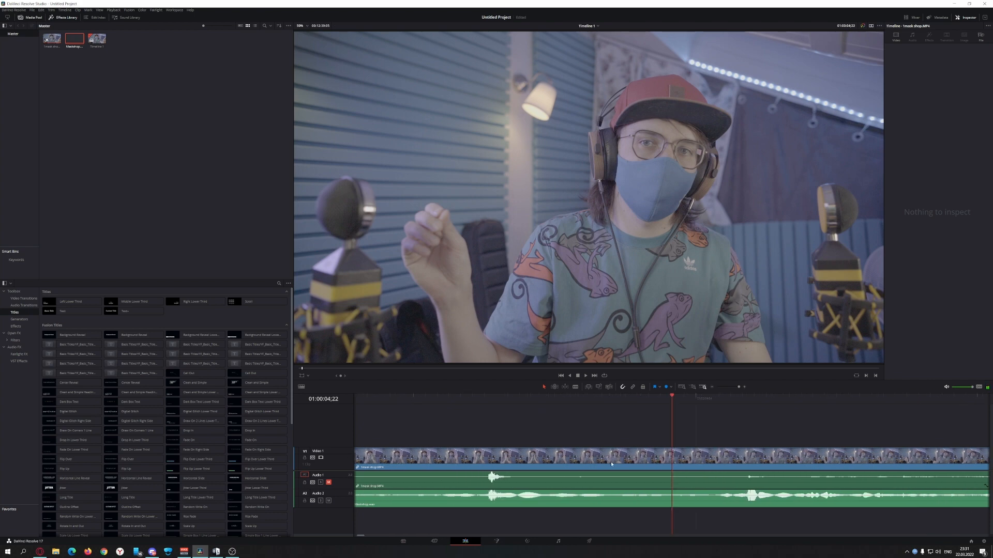
scroll(613, 465, down, 4)
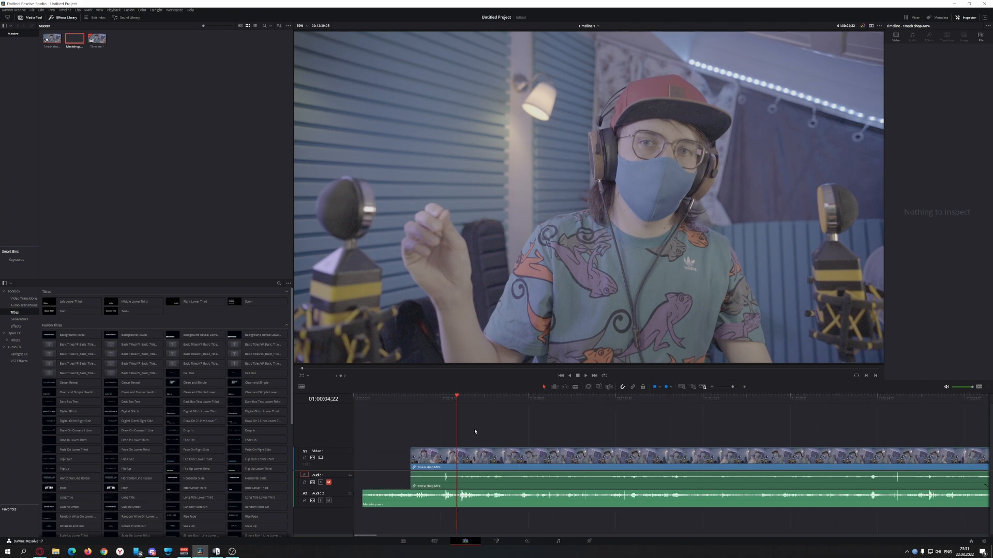
key(space)
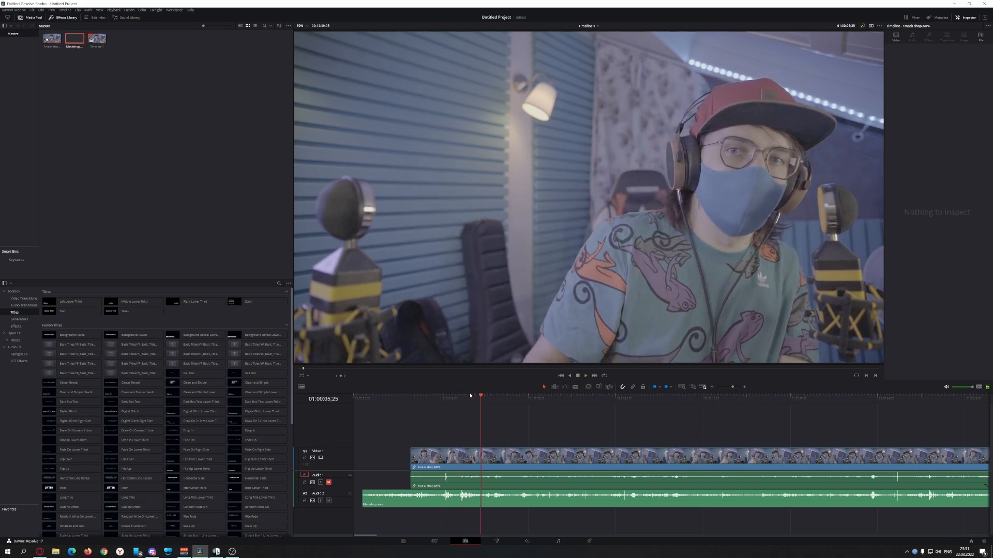
drag(484, 399, 441, 398)
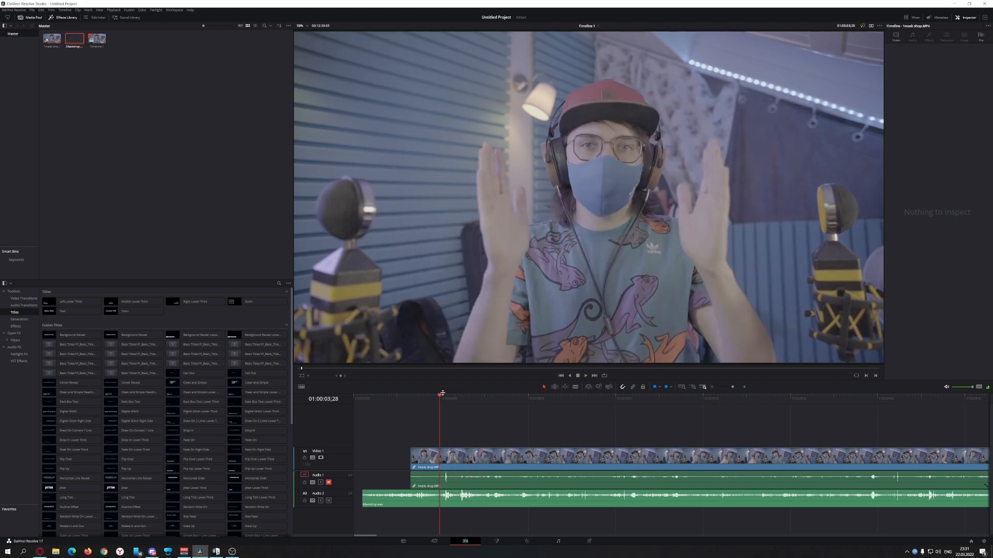
key(space)
key(b)
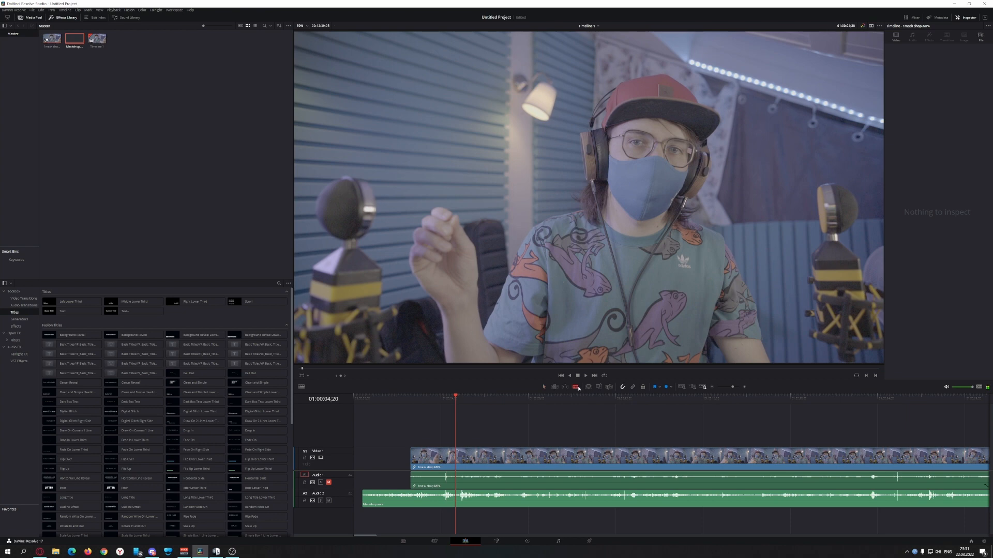
click(460, 458)
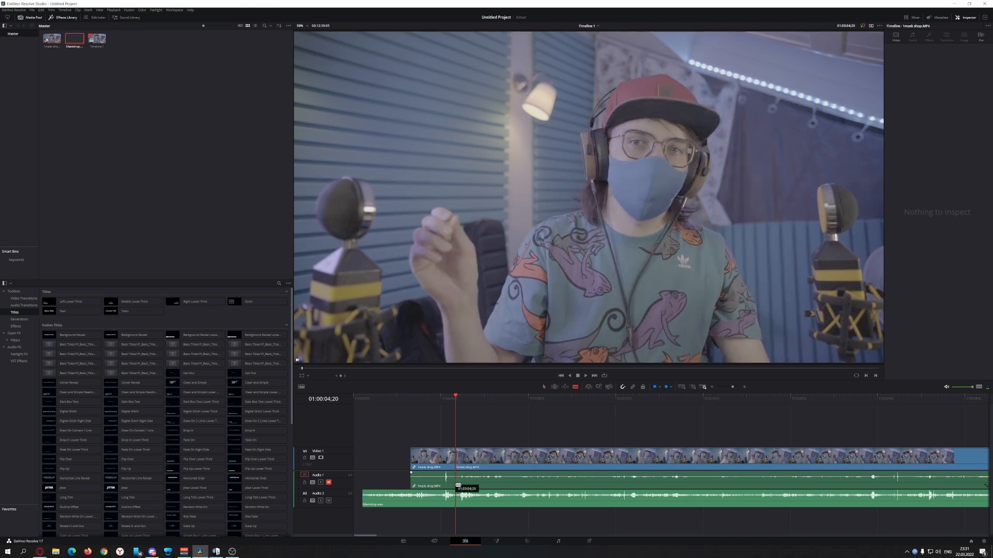
click(458, 501)
Step: Delete the clip segments before the cut and move the remaining video and audio to the start of the timeline
key(a)
drag(445, 422, 429, 531)
key(Delete)
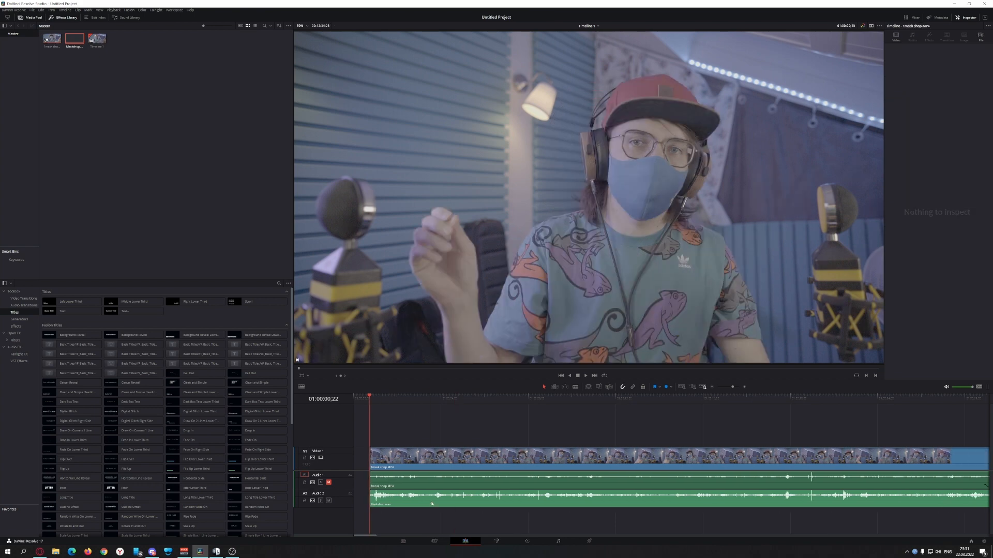
drag(442, 460, 383, 457)
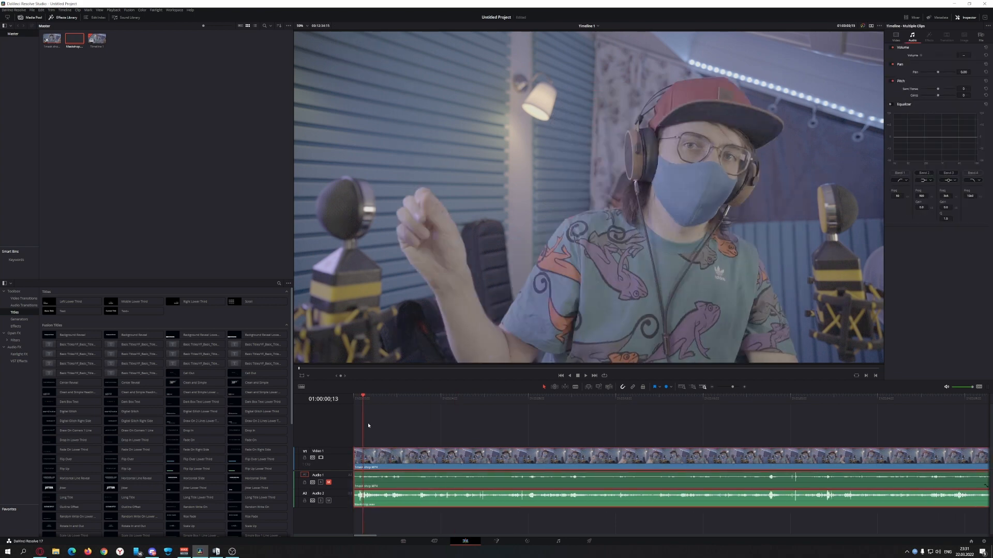
Step: Play back the opening of the trimmed timeline from 01:00:00;00
click(355, 397)
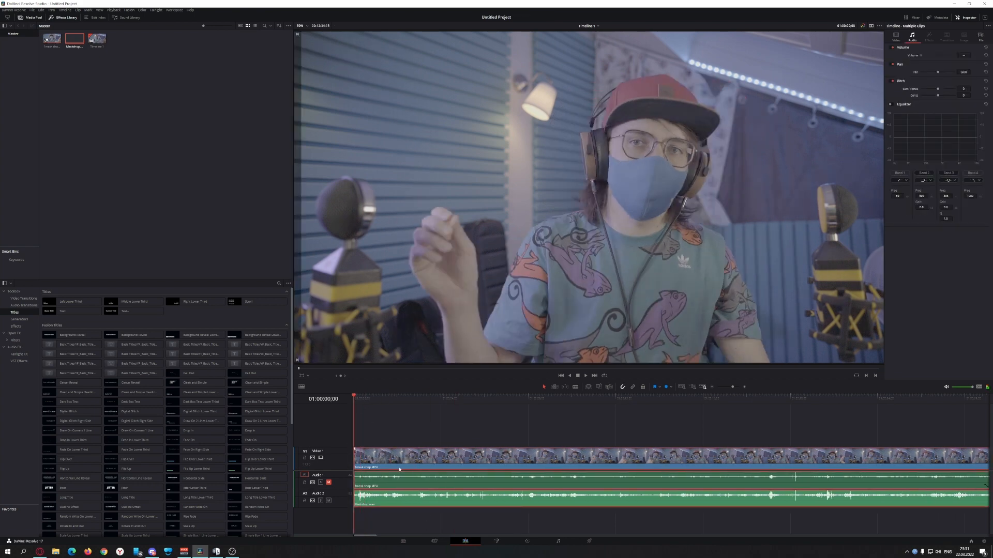
key(space)
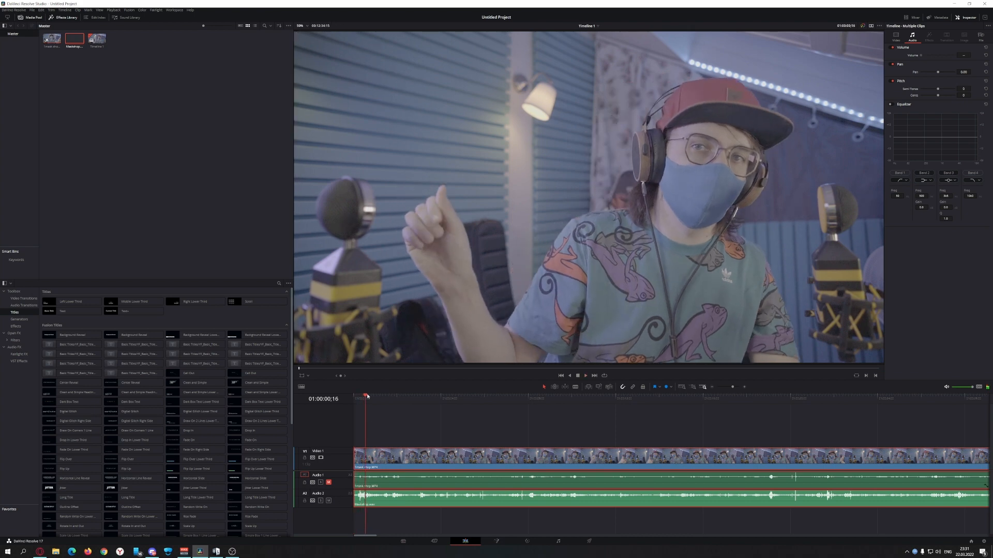
key(space)
Step: Play through the end of the video to look for an ending point just after the farewell wave
scroll(423, 468, down, 11)
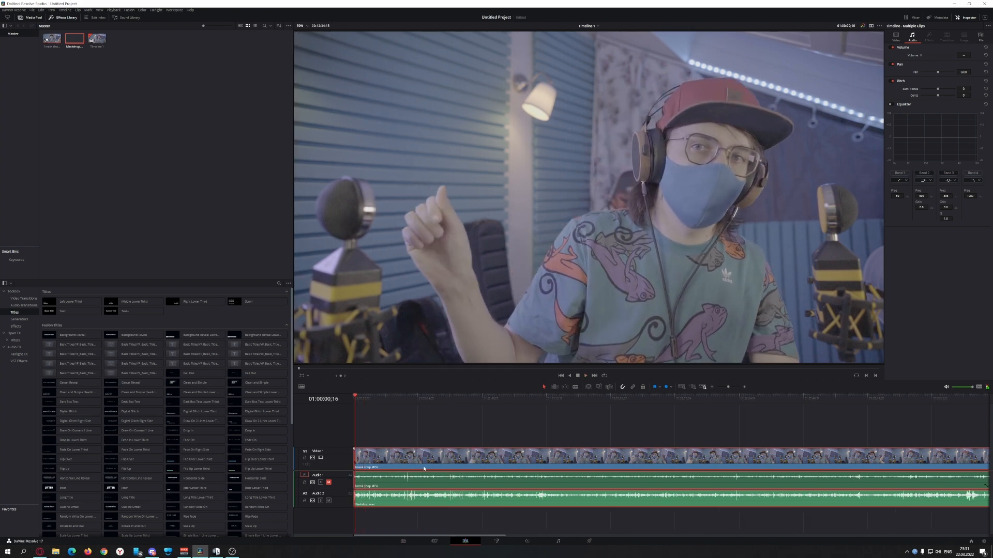
scroll(429, 471, up, 3)
scroll(400, 394, down, 1)
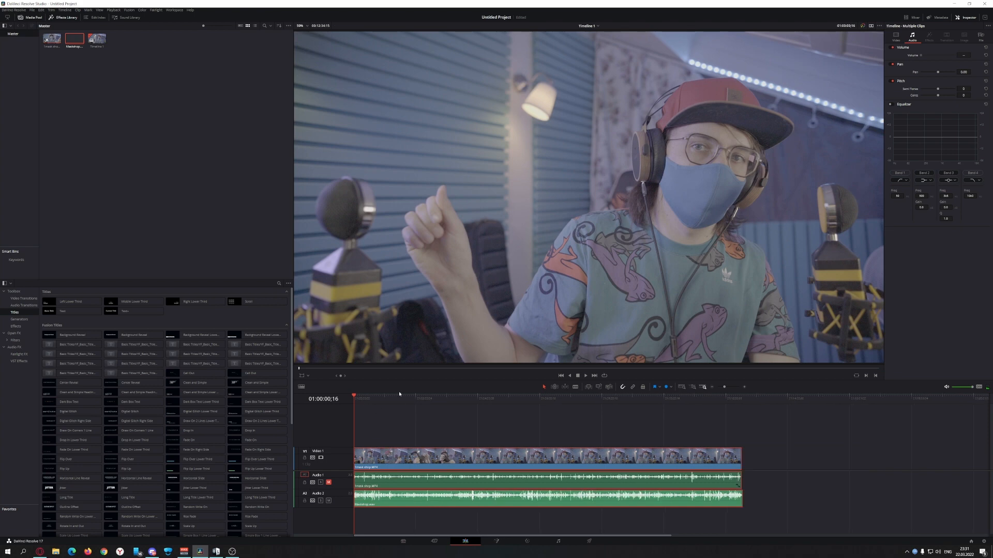
drag(357, 397, 737, 413)
scroll(786, 453, up, 10)
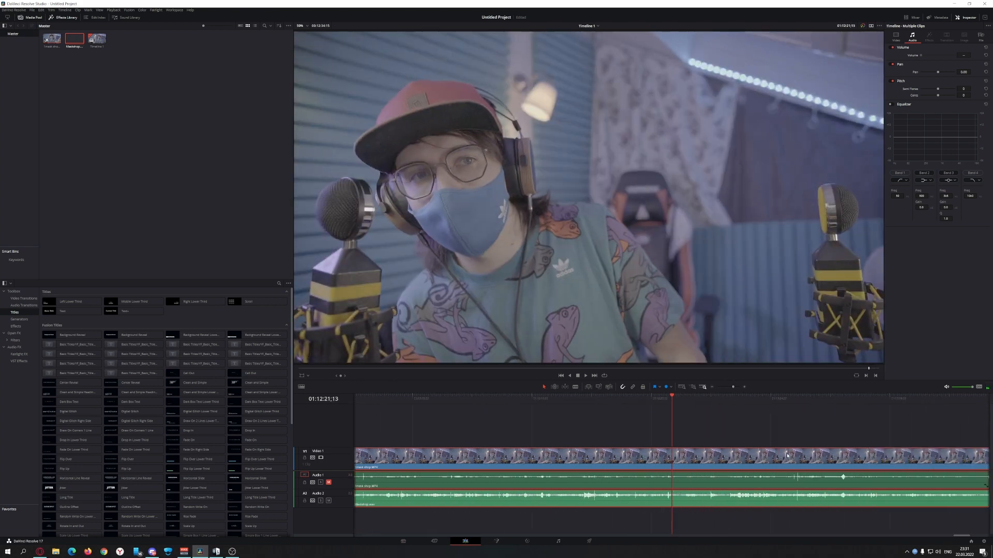
scroll(682, 418, down, 8)
drag(675, 397, 833, 420)
key(space)
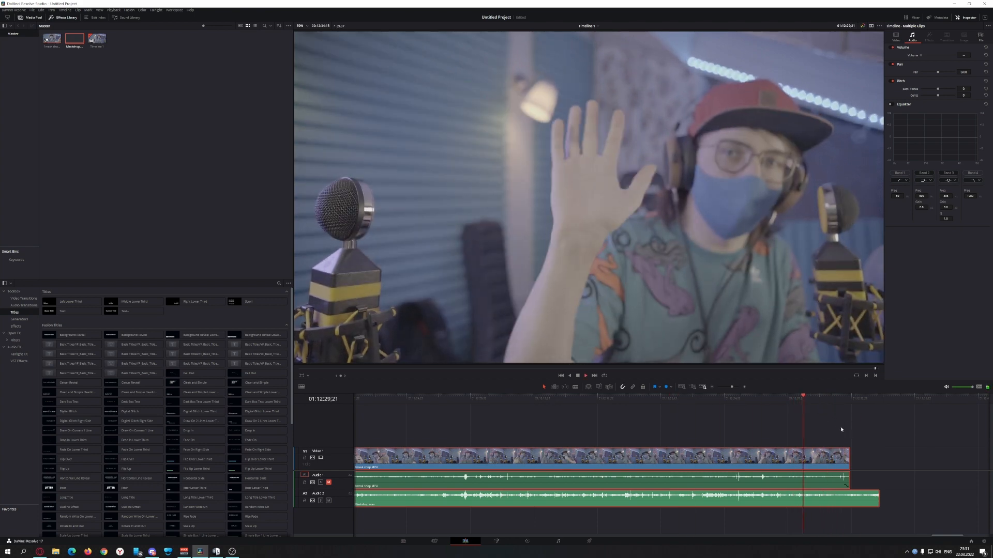
key(space)
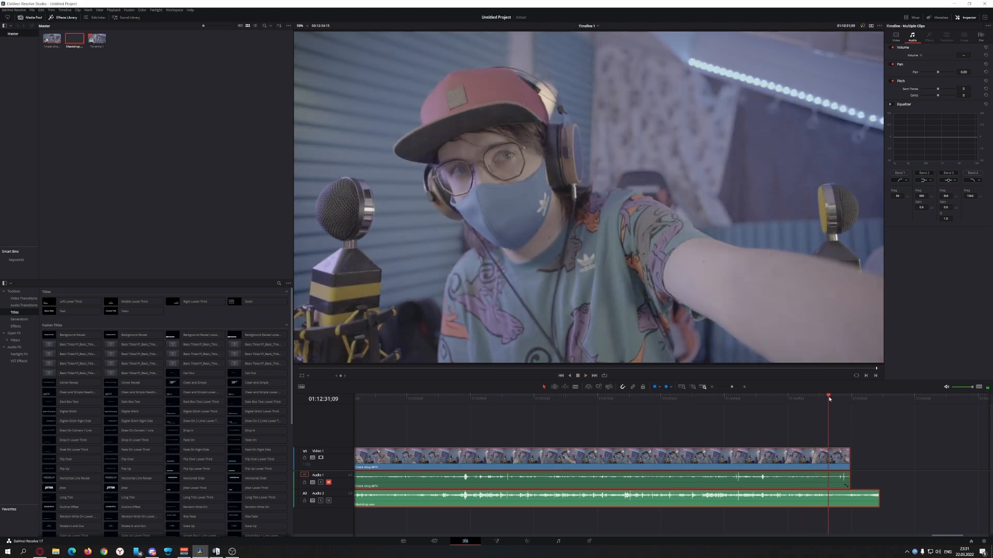
drag(829, 398, 809, 398)
key(space)
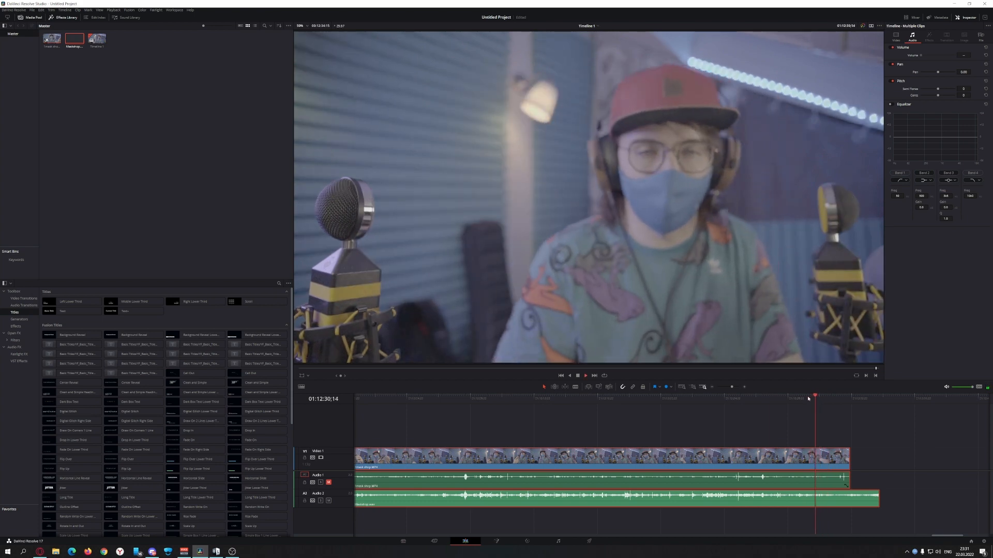
Step: Split 1mask shop.MP4 and Maskshop.wav at 01:12:30;15 and delete the segments after the cut
click(575, 387)
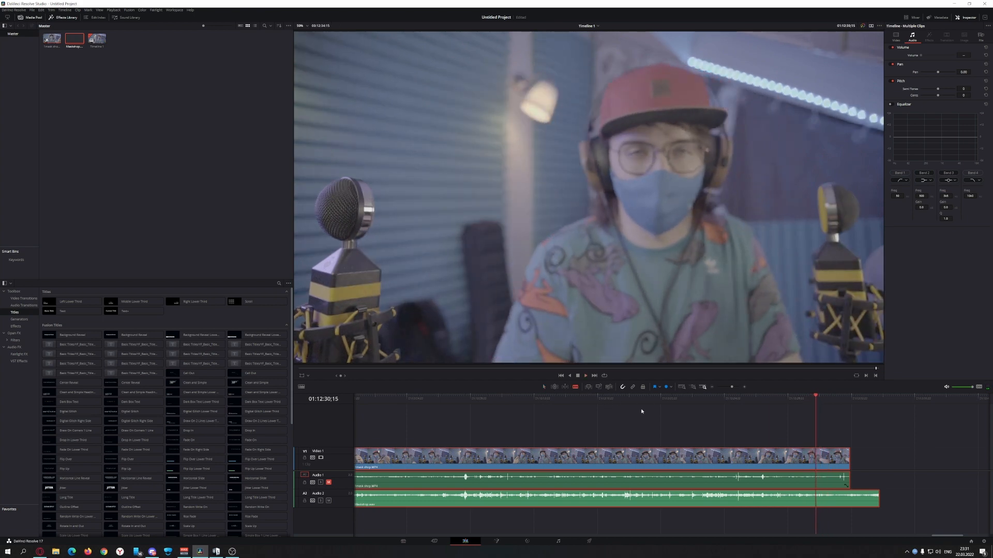
click(819, 481)
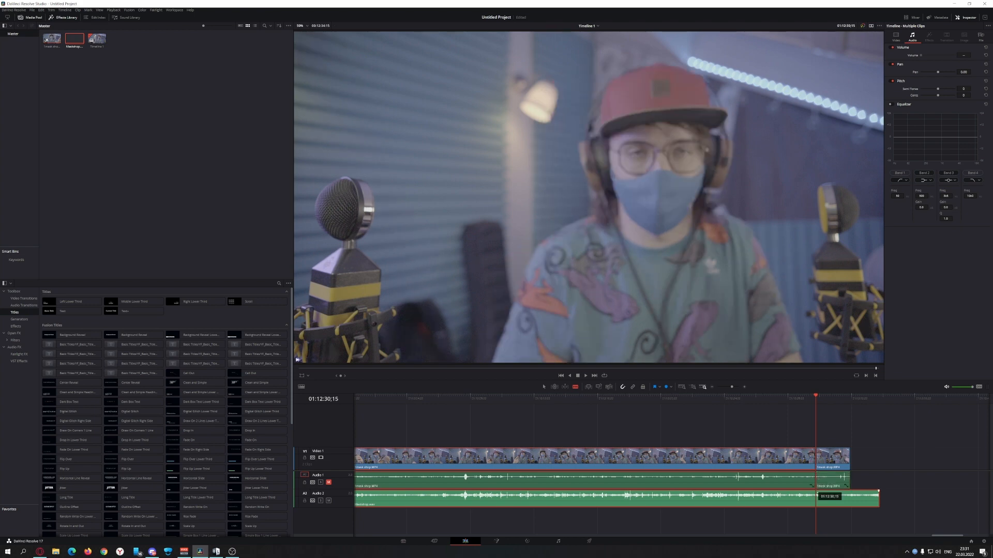
click(819, 497)
key(a)
drag(870, 431, 825, 523)
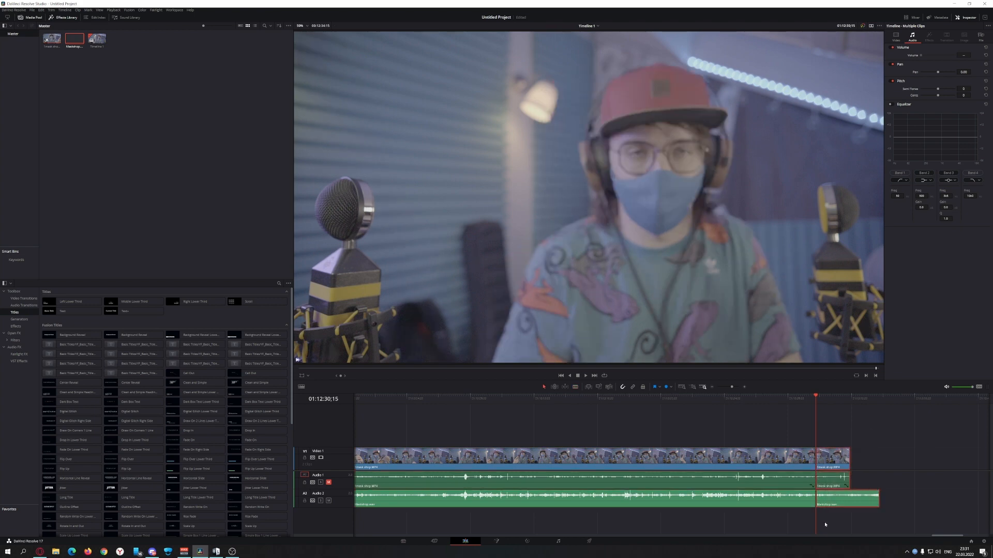
key(Delete)
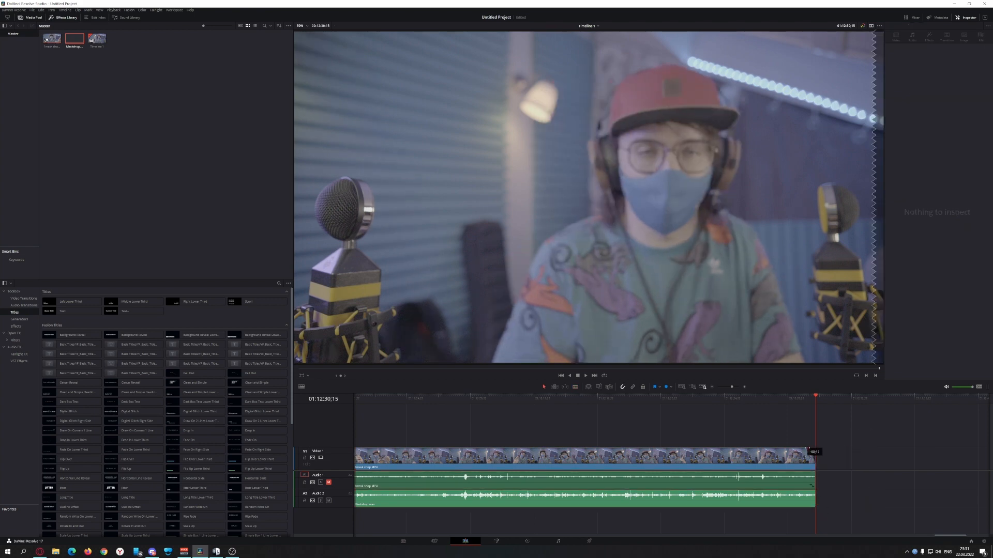
Step: Add a fade-out to the end of the video clip and play back the ending
click(791, 398)
key(space)
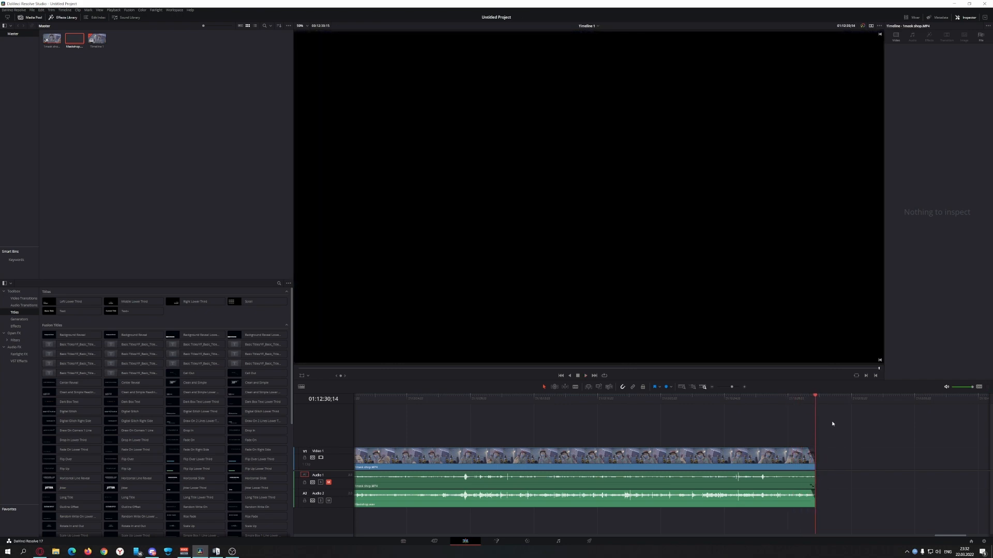
scroll(815, 434, down, 2)
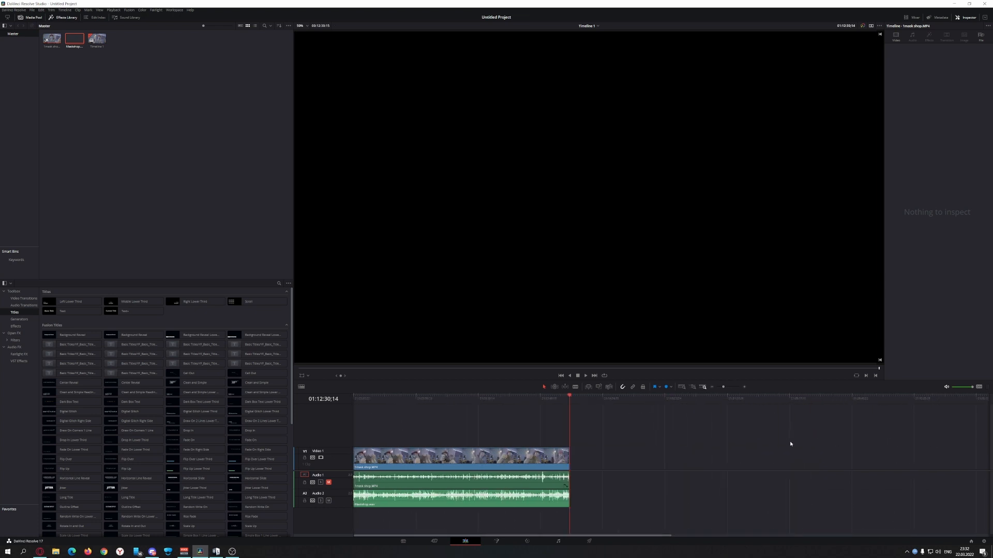
Step: Add short fade-ins to the start of 1mask shop.MP4 and Maskshop.wav and play back the opening
key(Home)
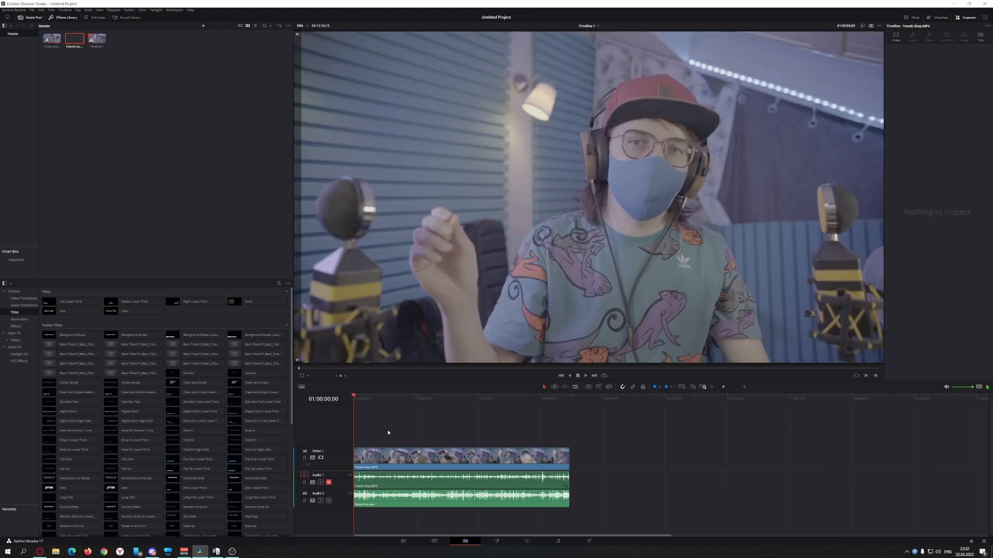
scroll(387, 435, up, 2)
scroll(387, 435, up, 1)
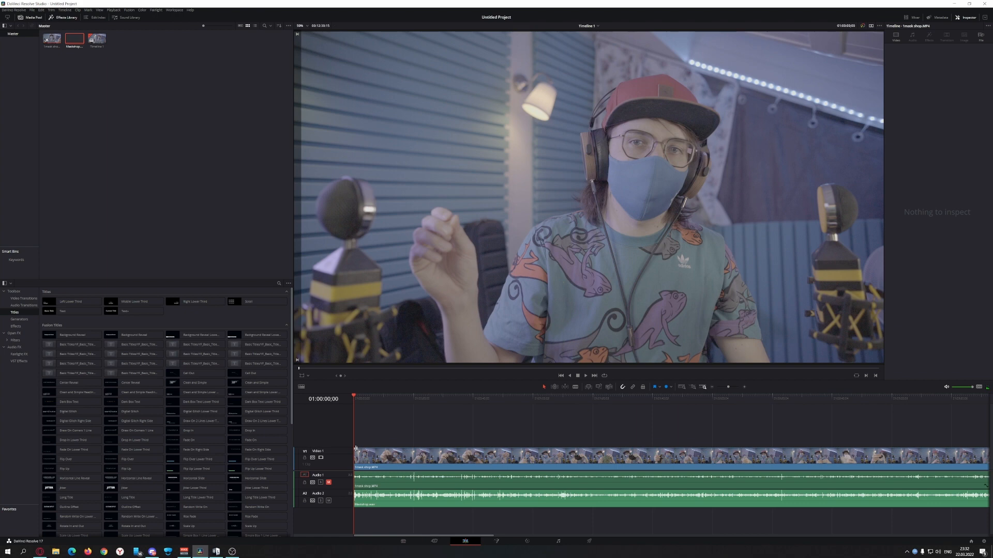
drag(356, 448, 358, 450)
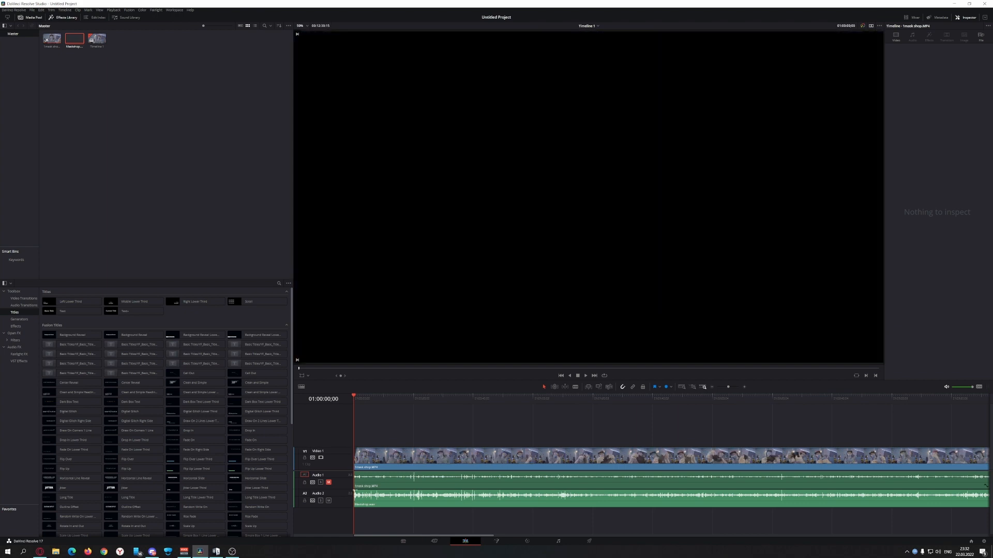
drag(354, 490, 357, 490)
key(space)
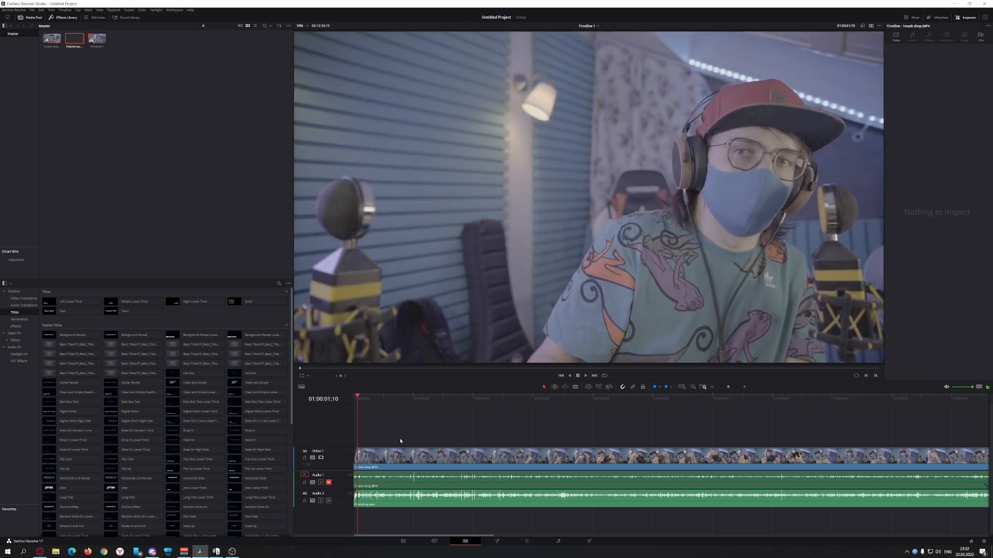
Step: Replace the camera sound on Audio 1 with Maskshop.wav from Audio 2 and unmute the Audio 1 track
click(387, 482)
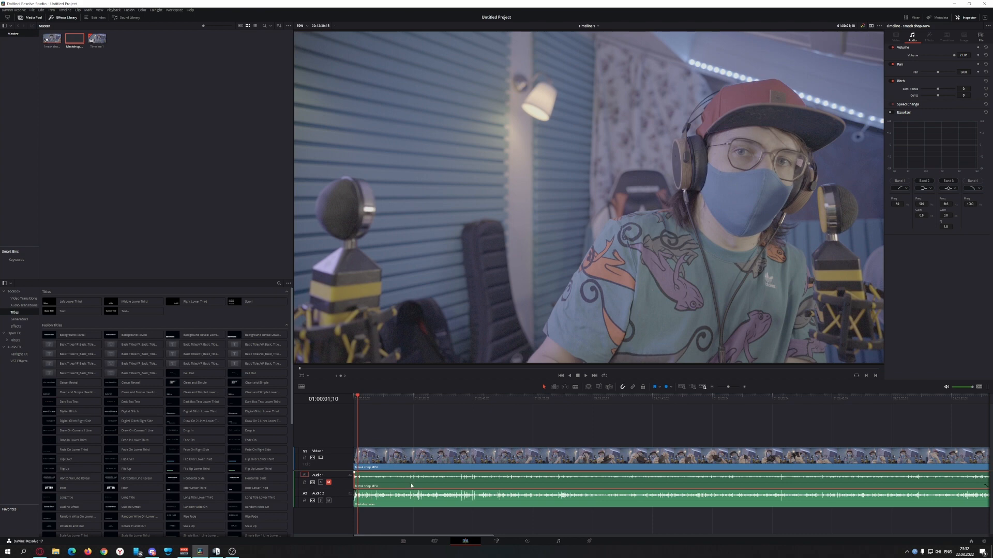
key(Delete)
click(371, 506)
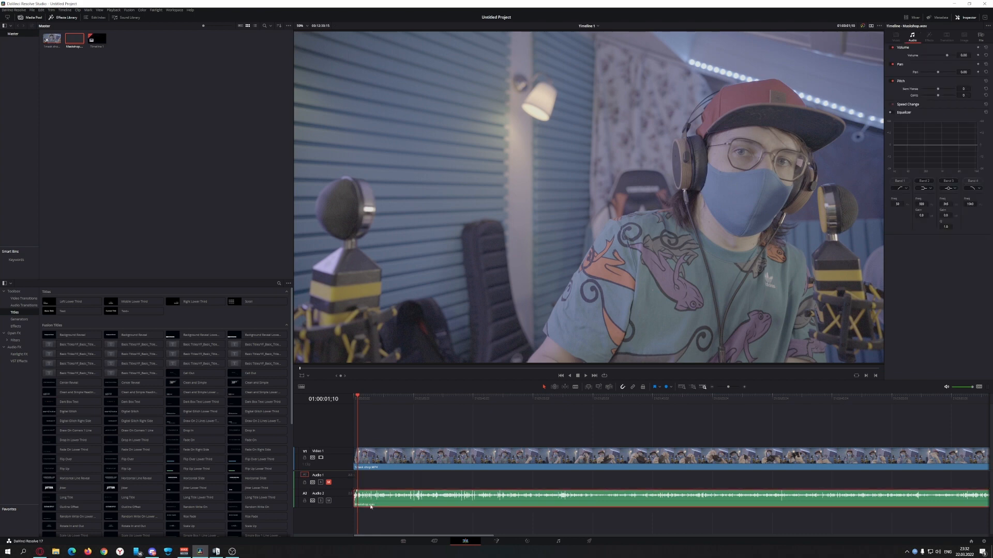
drag(371, 506, 371, 487)
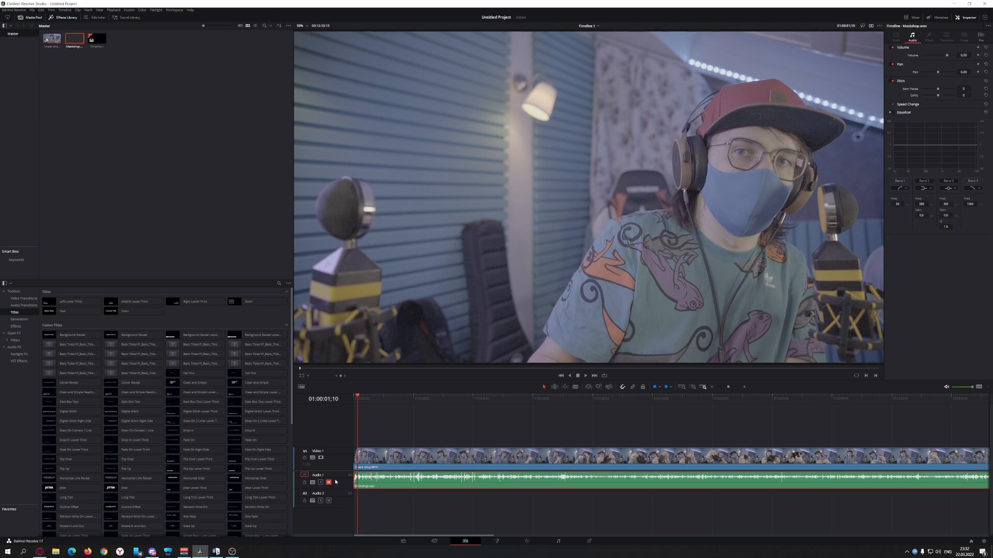
drag(360, 400, 327, 397)
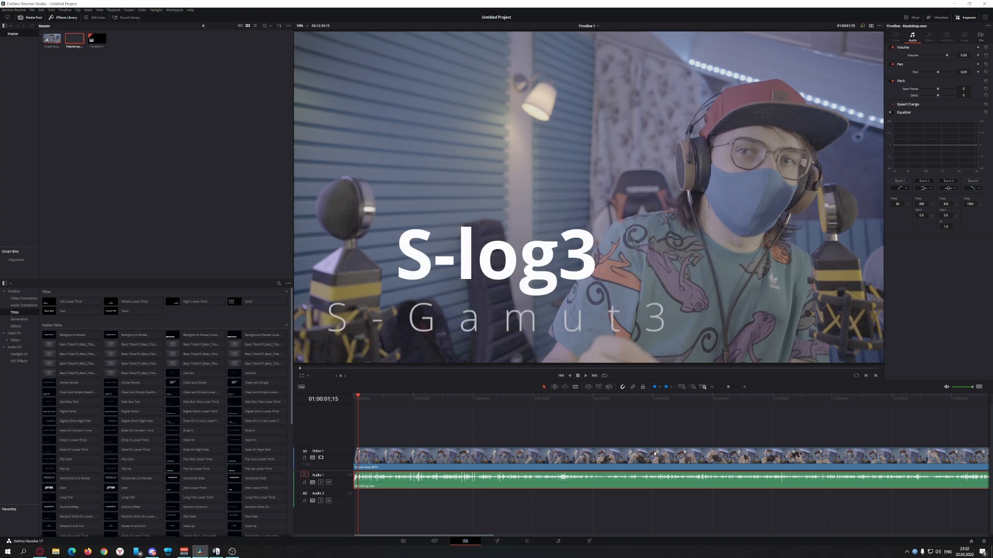
Step: Apply the Sony SLog3SGamut3.CineToLC-709 LUT to the video clip on the Color page
click(527, 541)
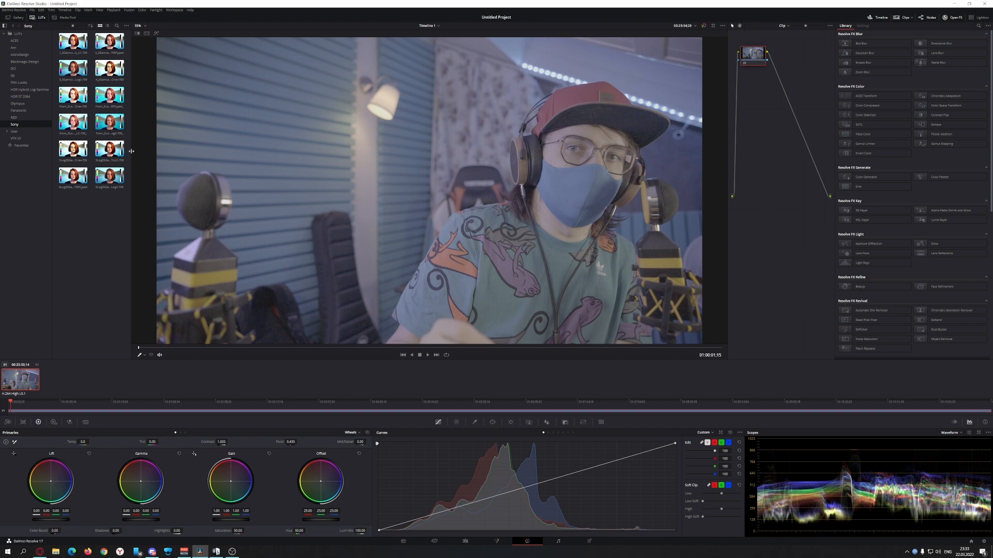
drag(109, 150, 27, 381)
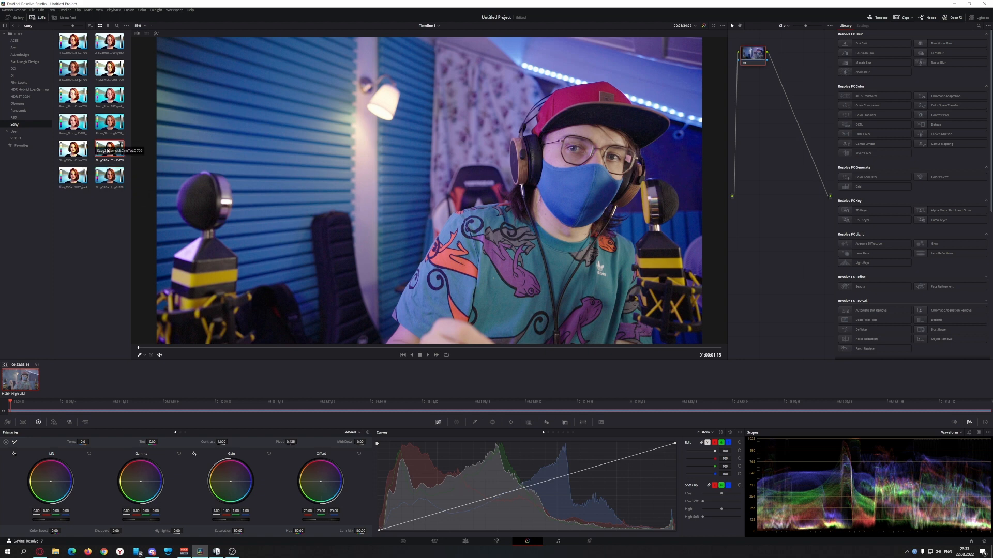
click(95, 244)
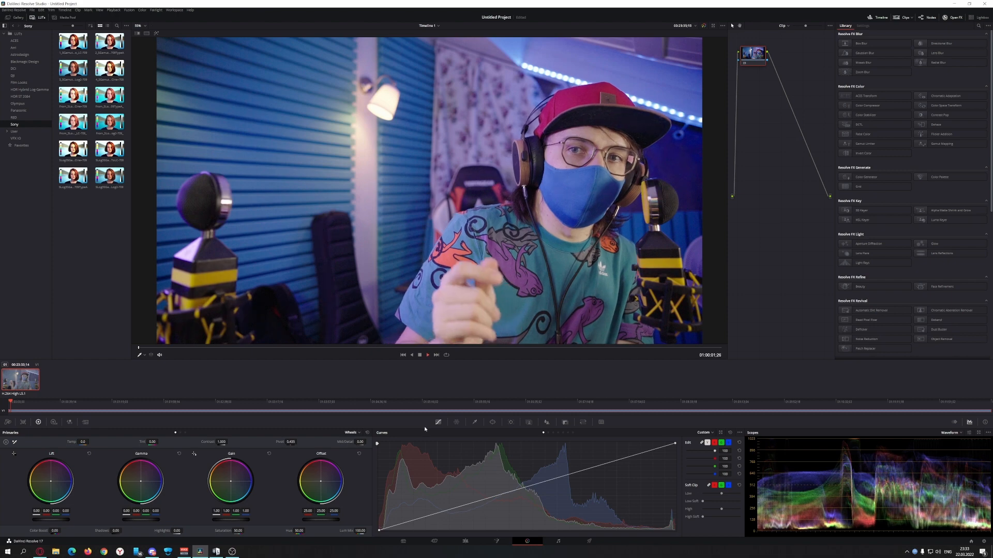
Step: Review the graded clip on the Edit page by playing its opening from 01:00:00;00
mouse_move(11, 402)
mouse_down()
mouse_move(40, 403)
mouse_move(2, 403)
mouse_up()
click(466, 541)
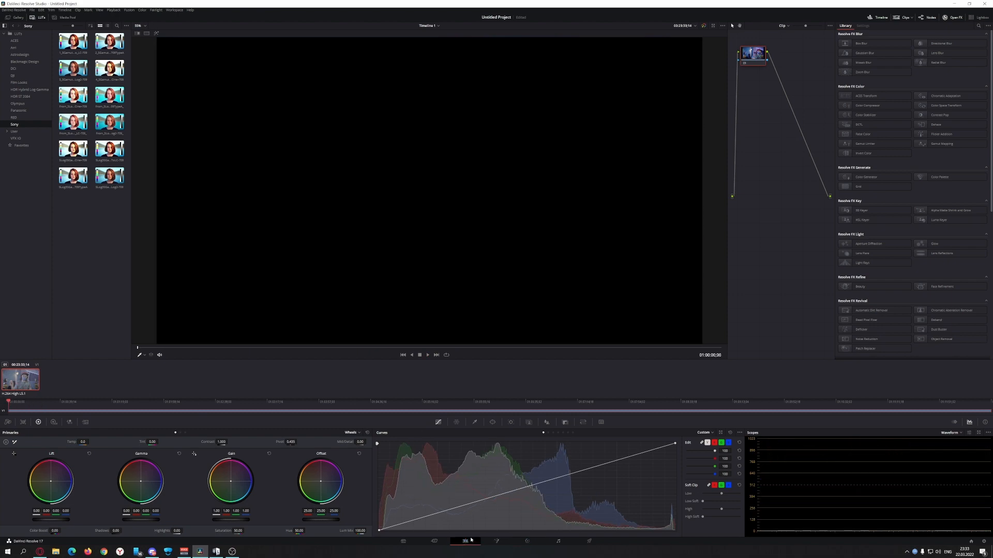
scroll(568, 495, down, 2)
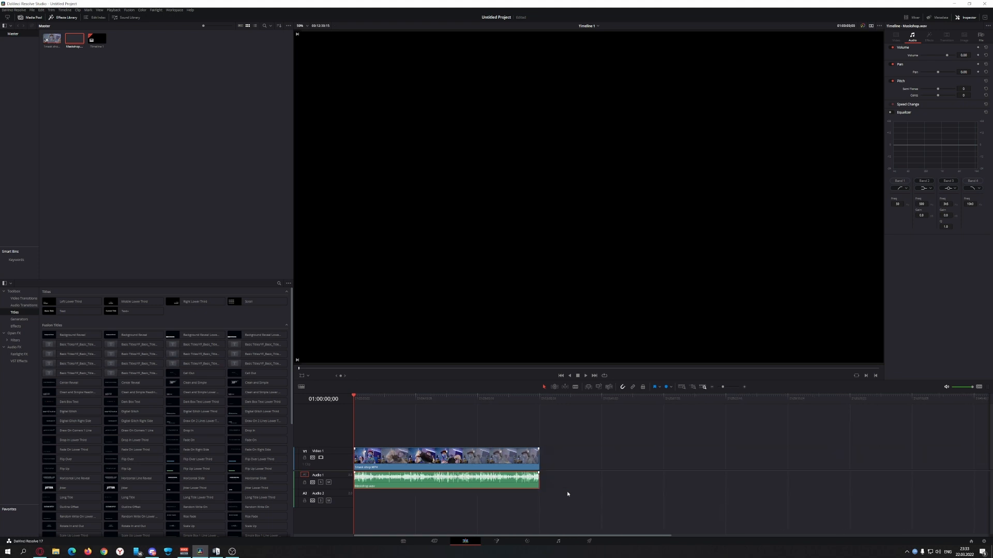
scroll(568, 494, up, 4)
scroll(567, 494, down, 2)
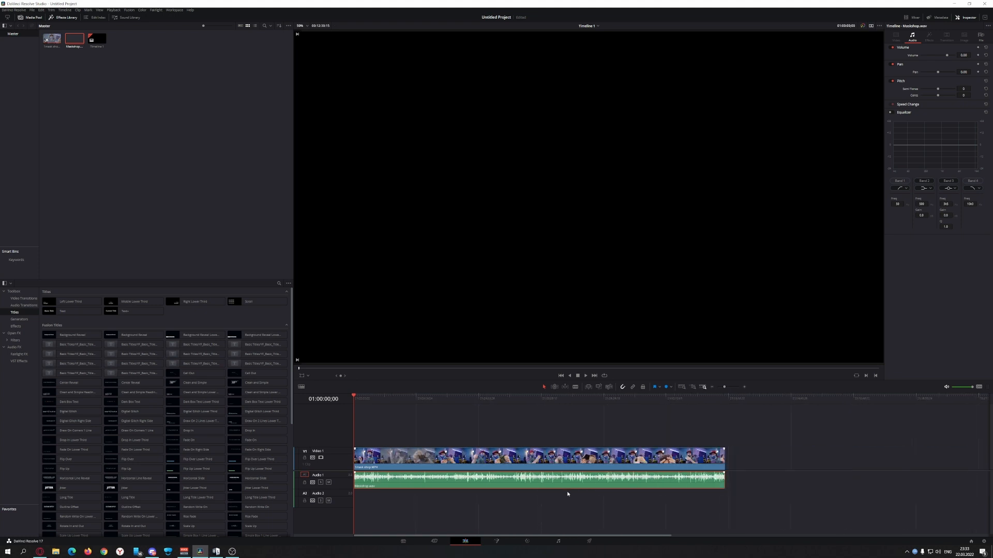
scroll(420, 459, up, 2)
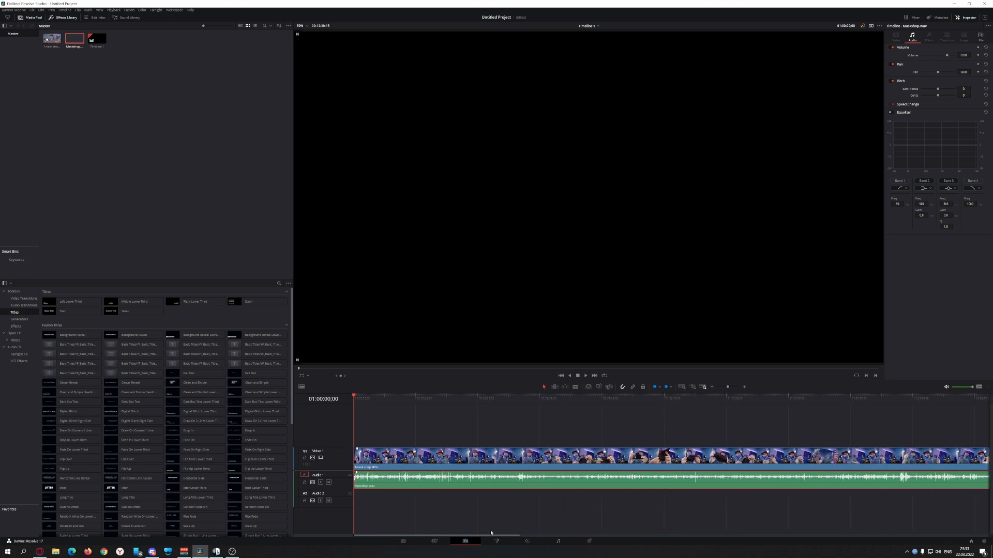
key(space)
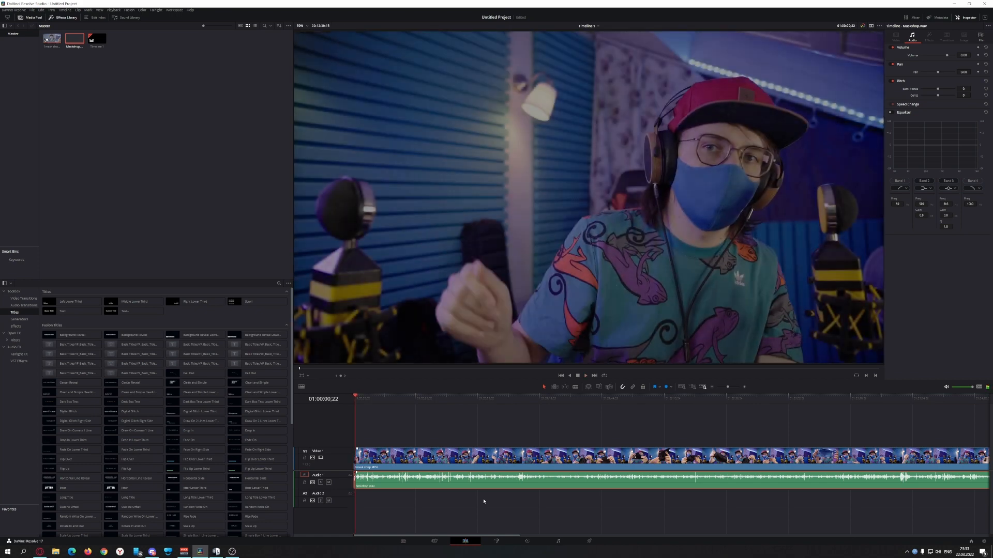
Step: On the Color page, shape the clip's custom curve into a gentle S at frame 01:00:01;22, darkening the shadows and lifting the highlights
click(527, 541)
key(space)
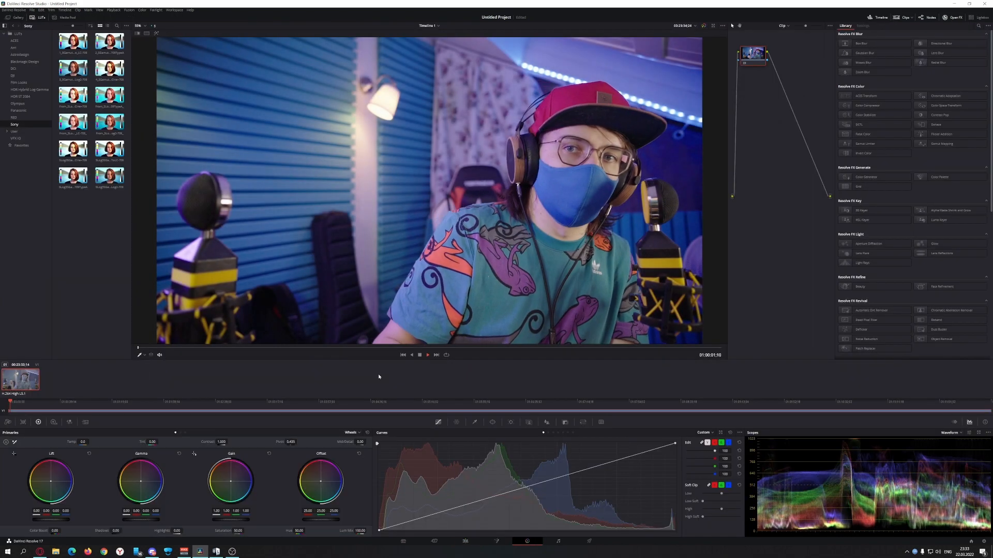
key(space)
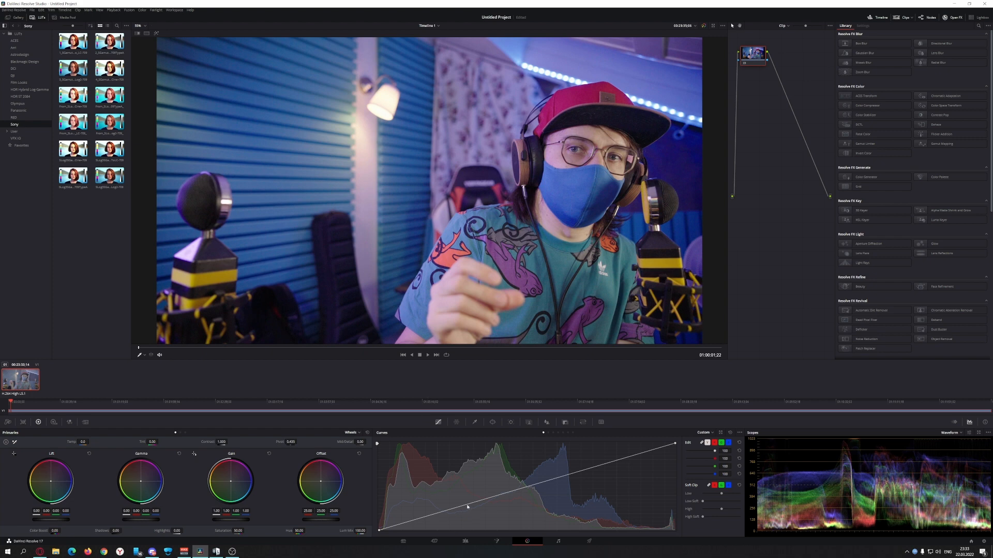
drag(468, 507, 478, 517)
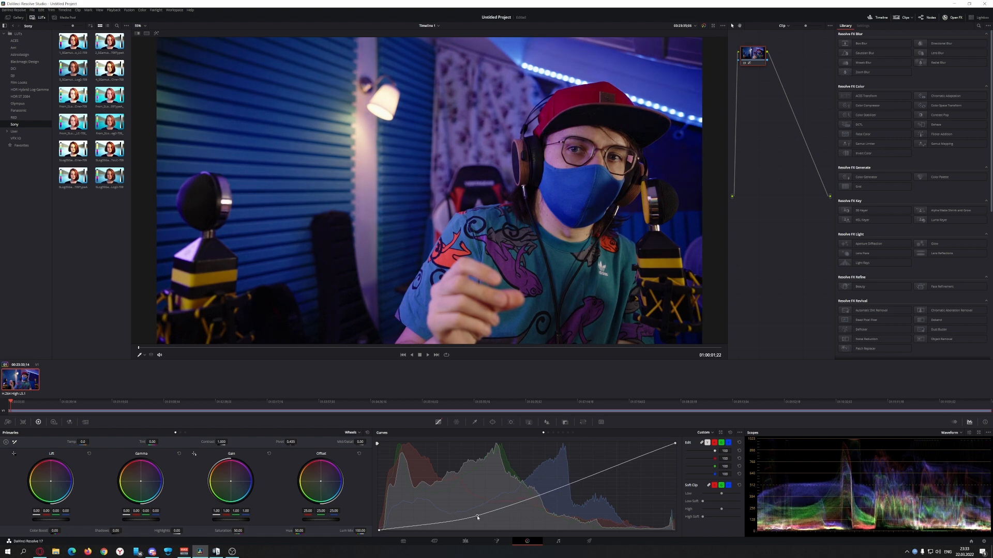
click(618, 465)
drag(619, 466, 613, 464)
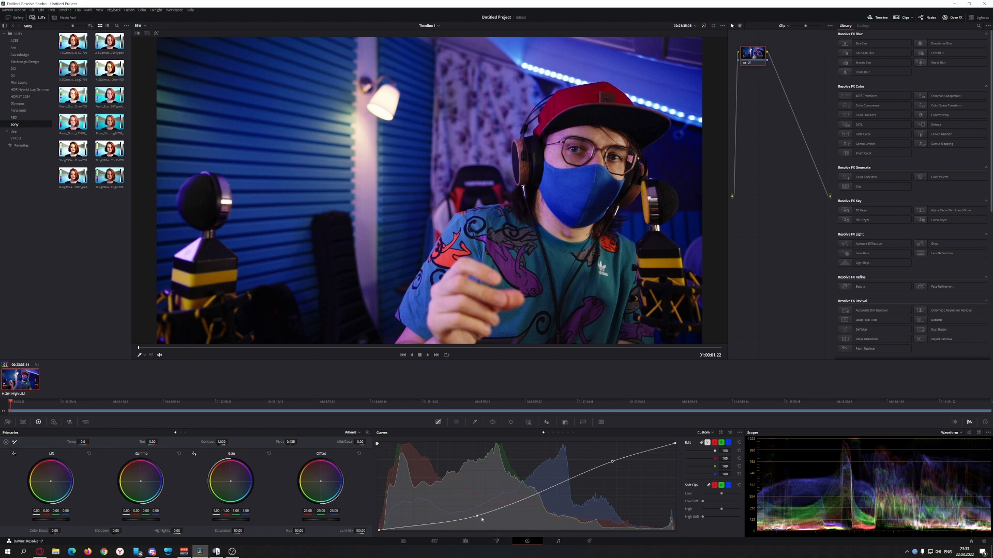
drag(478, 516, 481, 517)
drag(612, 461, 608, 464)
Step: Raise the clip's primary contrast to about 1.016 and its shadows to about 41.50
drag(229, 442, 229, 442)
drag(123, 531, 124, 531)
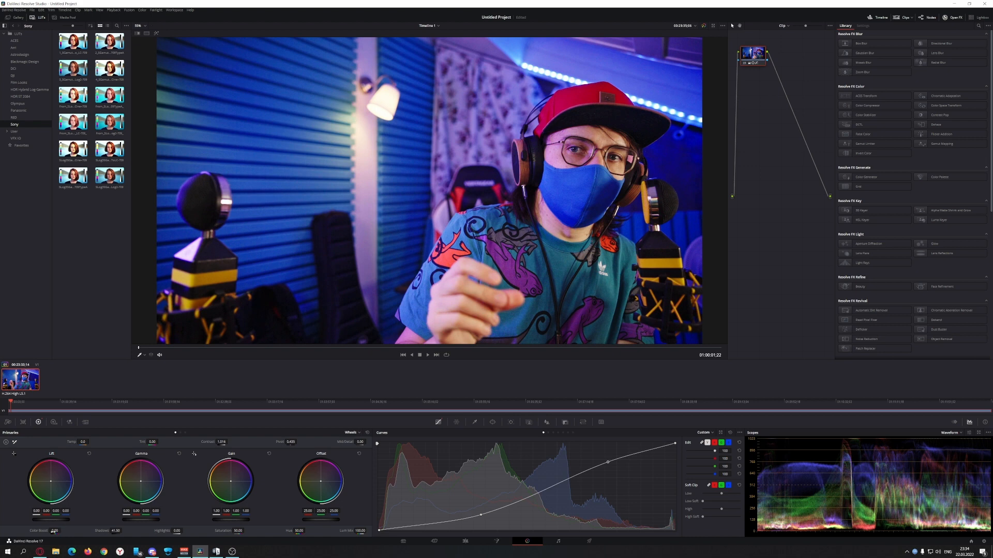
Step: Raise the clip's primary color boost to about 2.00 and its temperature to about 810
drag(62, 531, 62, 530)
mouse_move(81, 442)
mouse_down()
mouse_move(91, 441)
mouse_move(69, 442)
mouse_move(91, 441)
mouse_up()
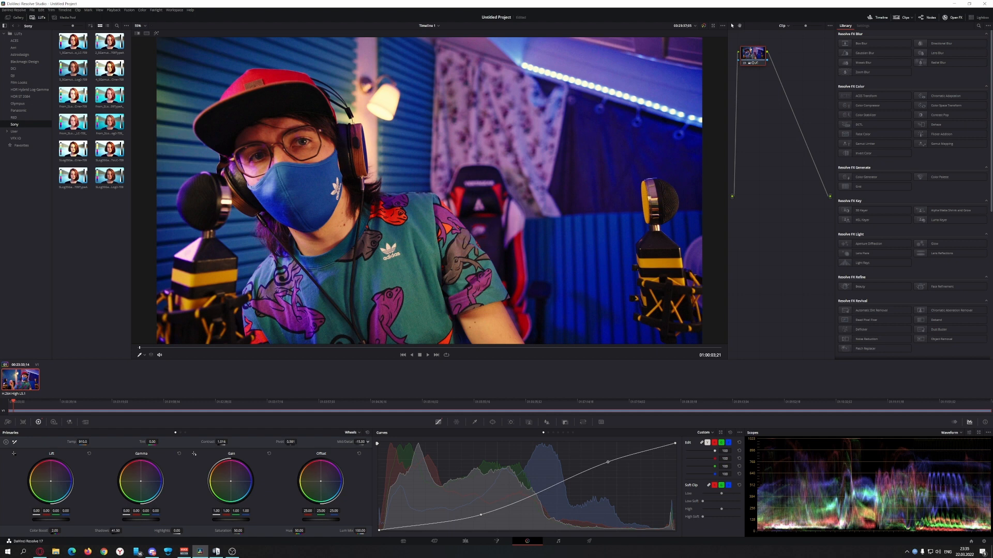
Step: Compare midtone detail at -100 and 100 on several frames of the clip, and set it to about -38
mouse_move(360, 442)
mouse_down()
mouse_move(316, 442)
mouse_move(358, 442)
mouse_up()
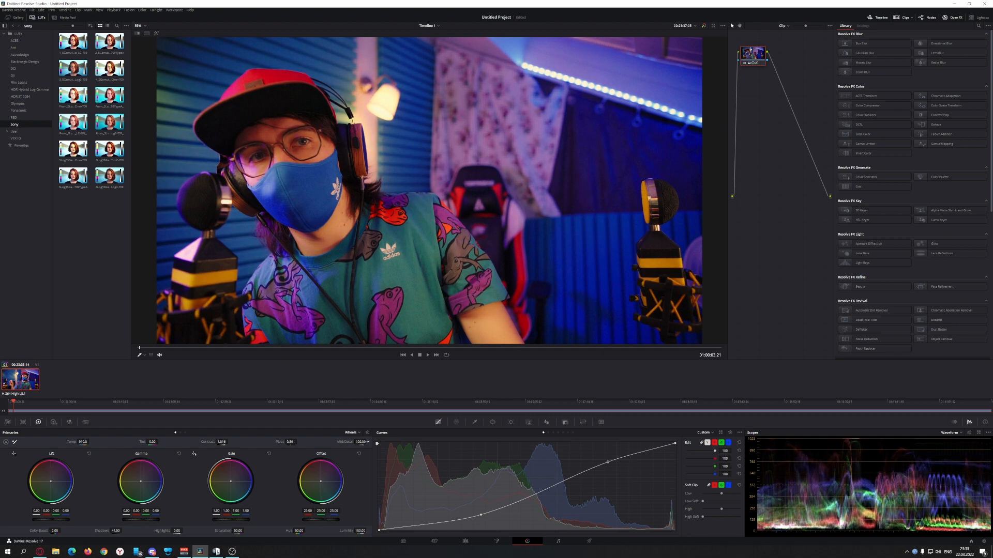
key(space)
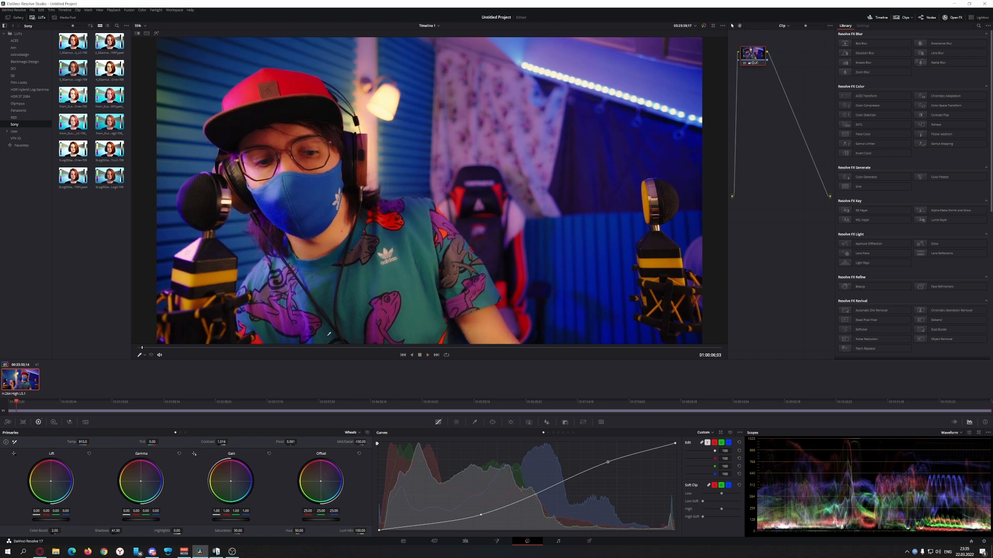
click(257, 411)
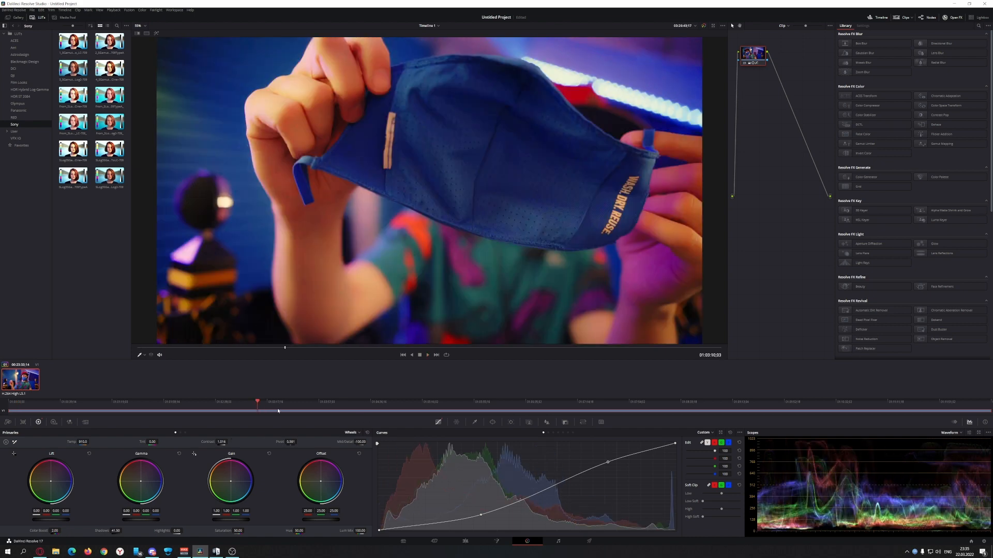
click(278, 411)
click(296, 410)
click(318, 410)
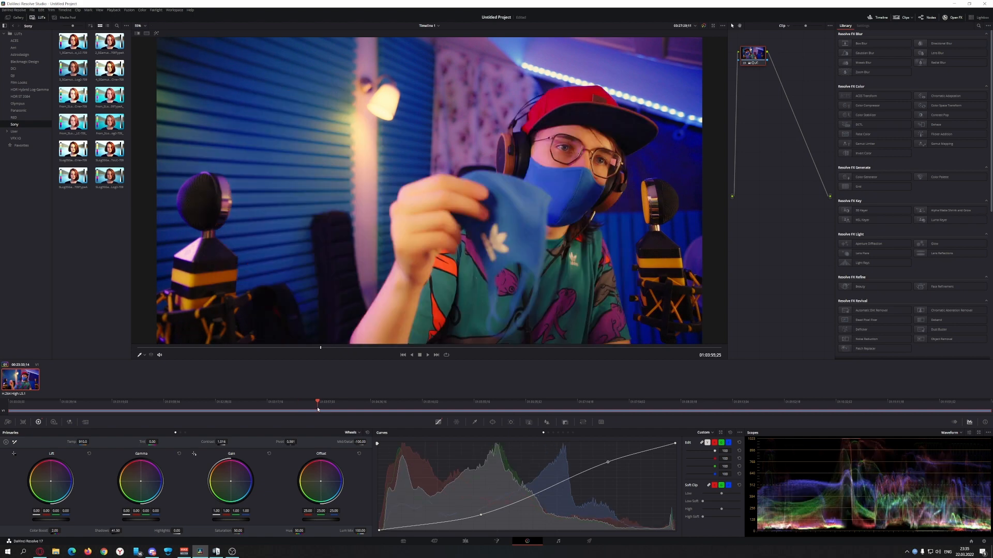
click(280, 410)
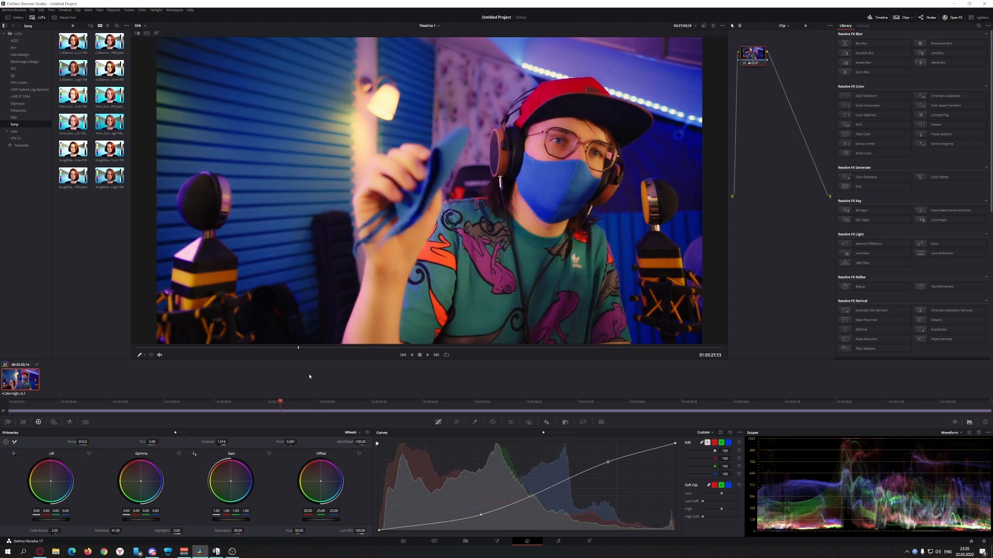
drag(367, 442, 471, 442)
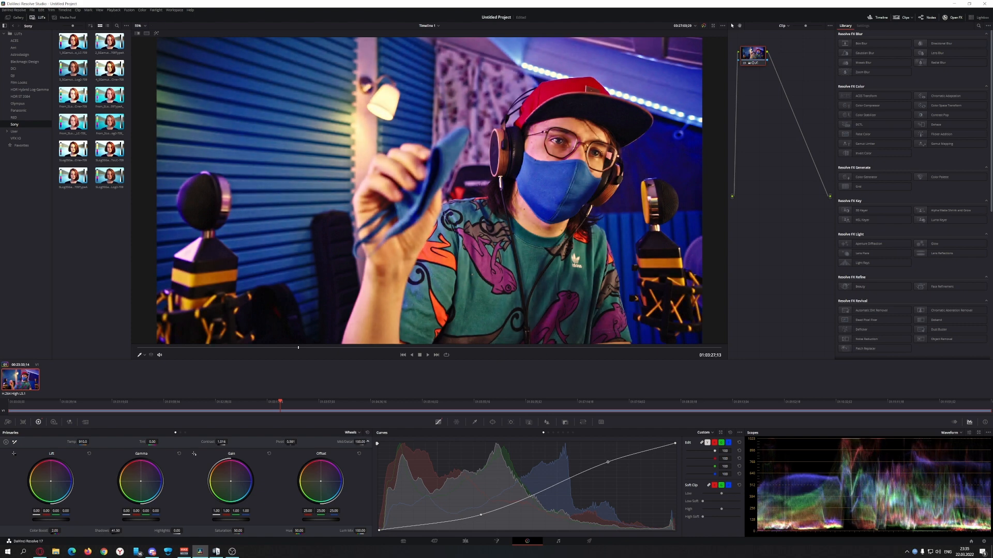
drag(367, 442, 290, 442)
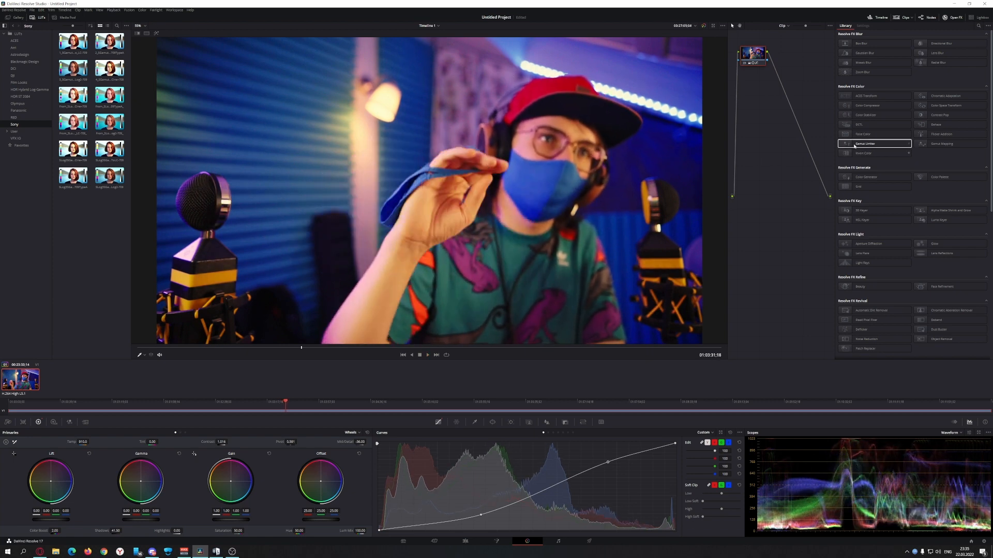
Step: Add the Resolve FX Noise Reduction effect to the clip's node and set its temporal luma and chroma thresholds to 41.2
scroll(886, 300, down, 5)
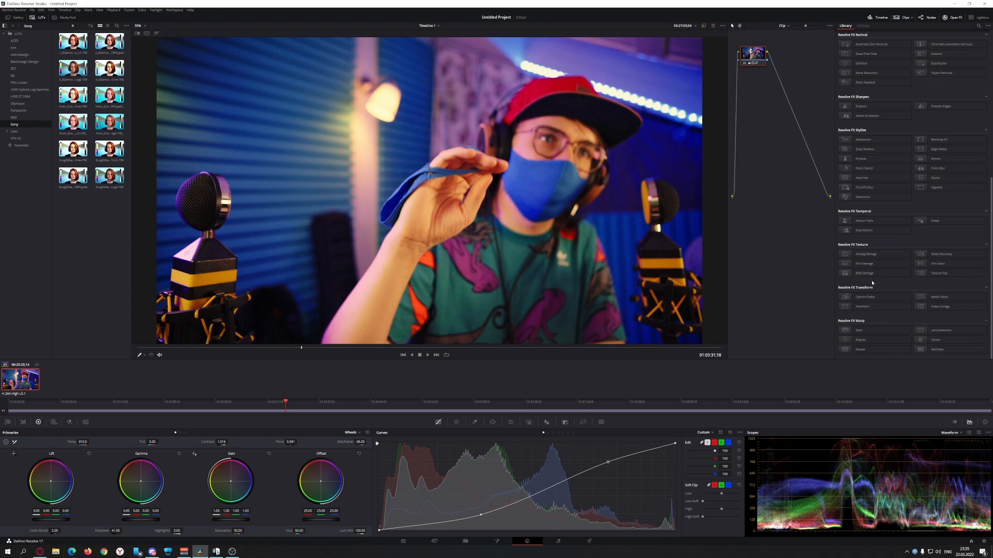
scroll(877, 185, up, 5)
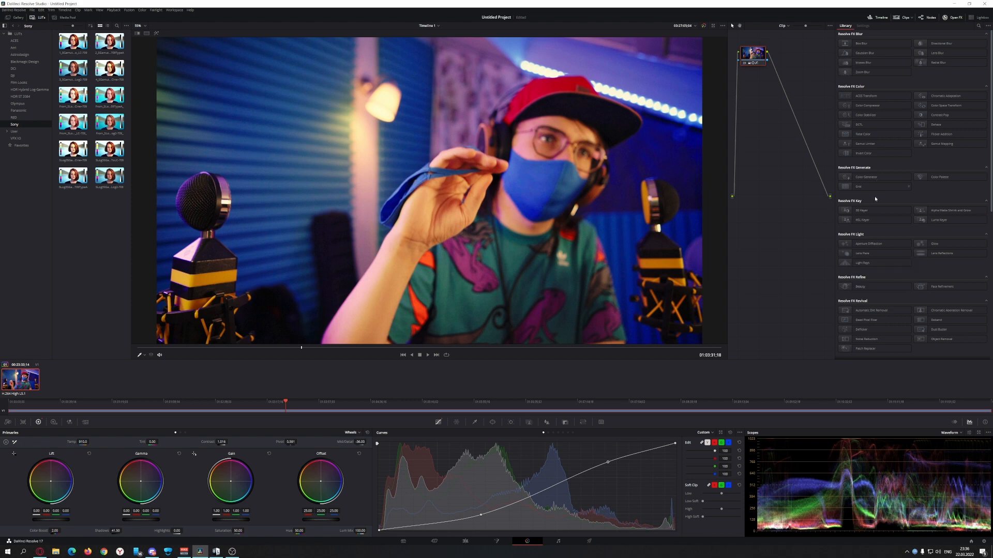
scroll(876, 198, down, 5)
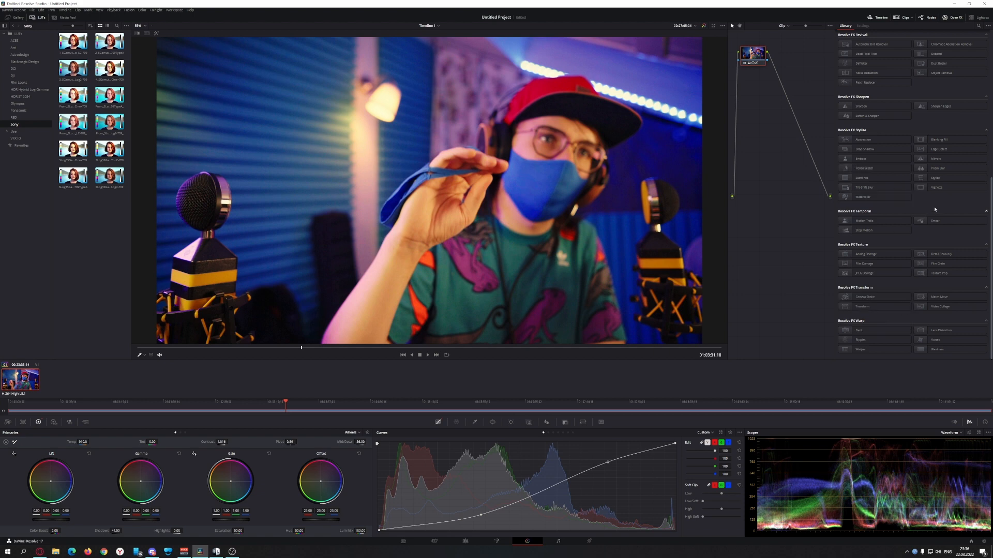
scroll(934, 206, up, 3)
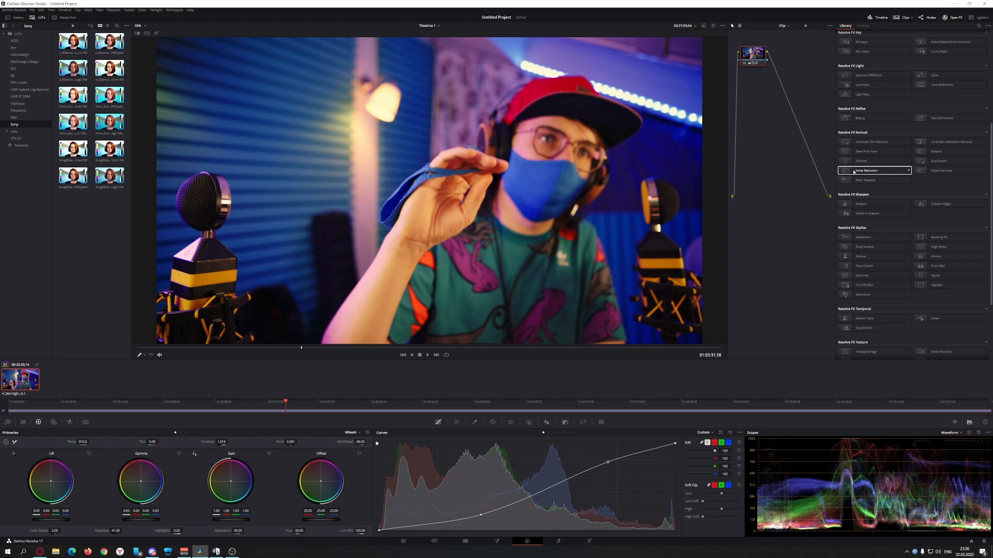
drag(854, 172, 768, 61)
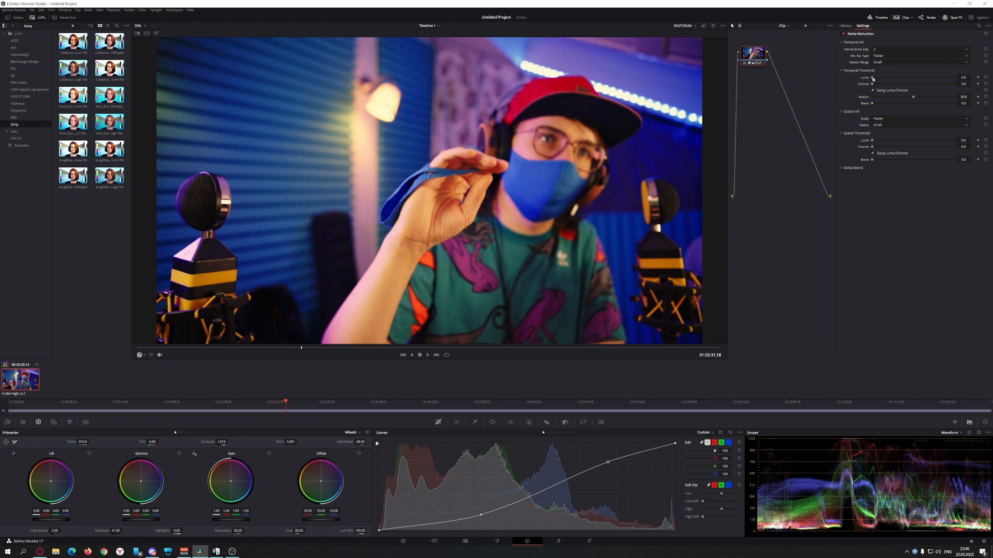
drag(873, 78, 921, 83)
drag(286, 402, 268, 401)
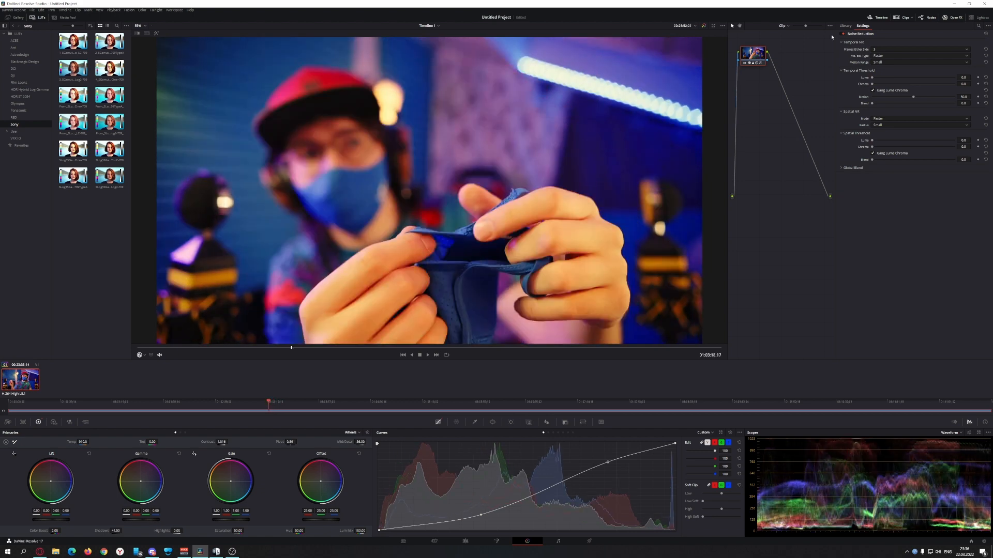
drag(872, 78, 907, 81)
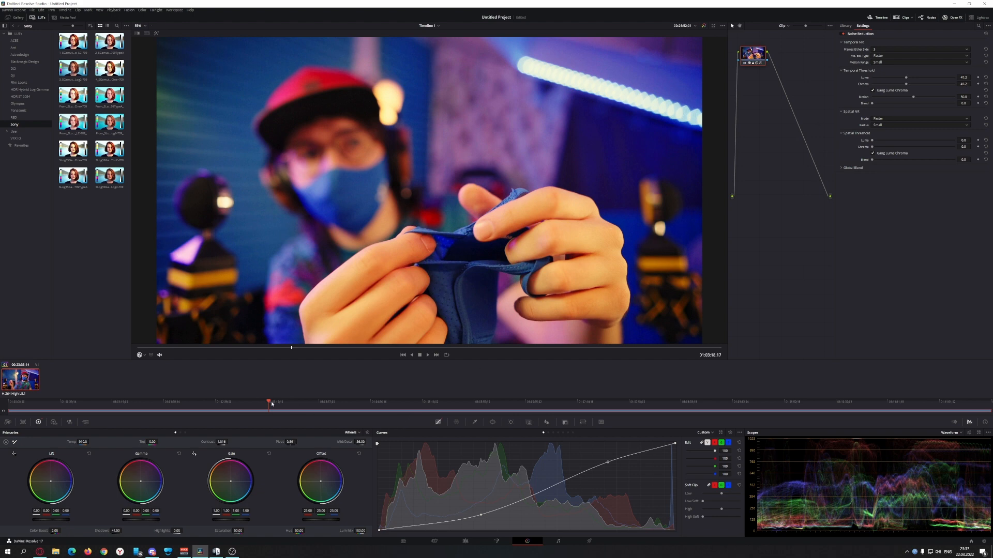
Step: Lower the clip's color temperature to about 10, judging it on frames between 01:06:50;17 and 01:07:36;00
drag(271, 403, 582, 417)
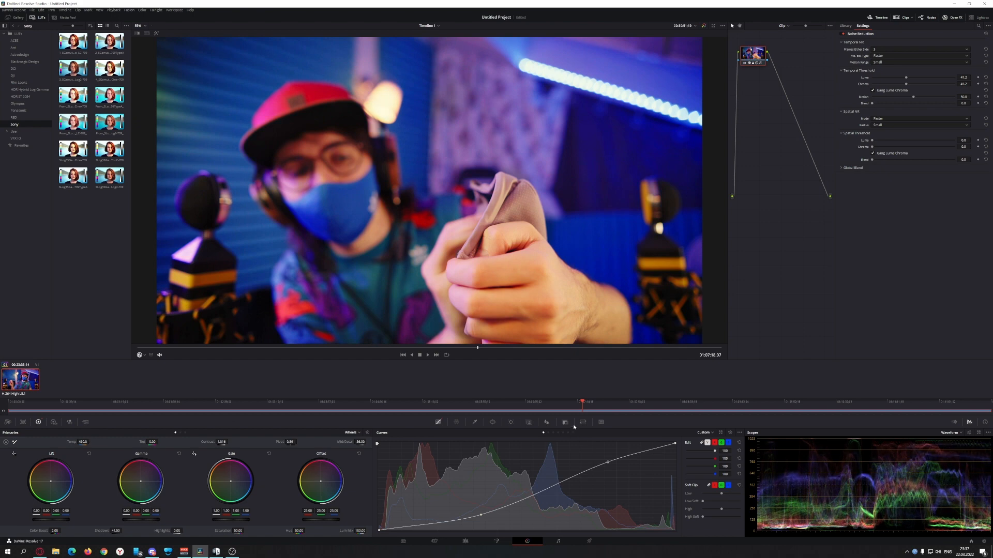
drag(585, 402, 548, 402)
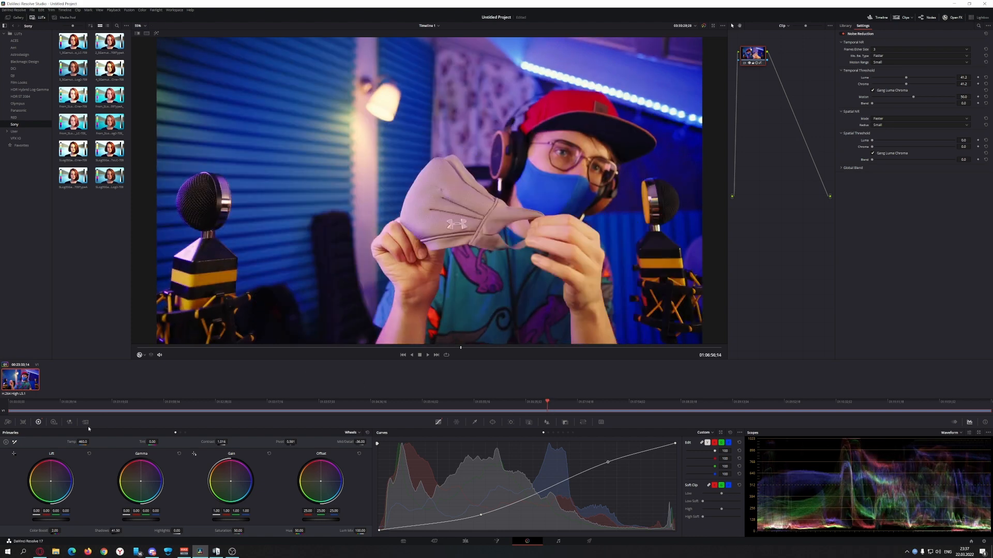
drag(88, 442, 91, 442)
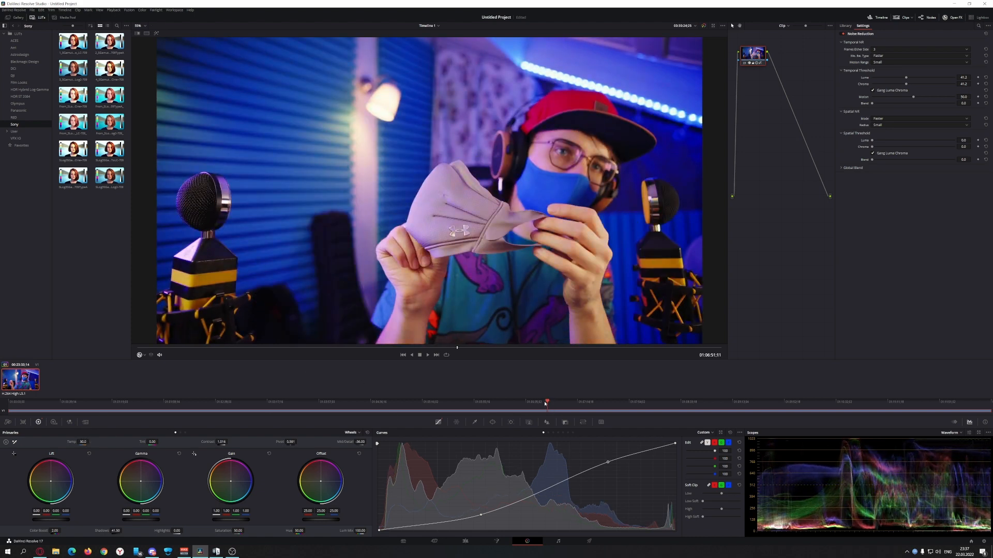
drag(545, 404, 605, 408)
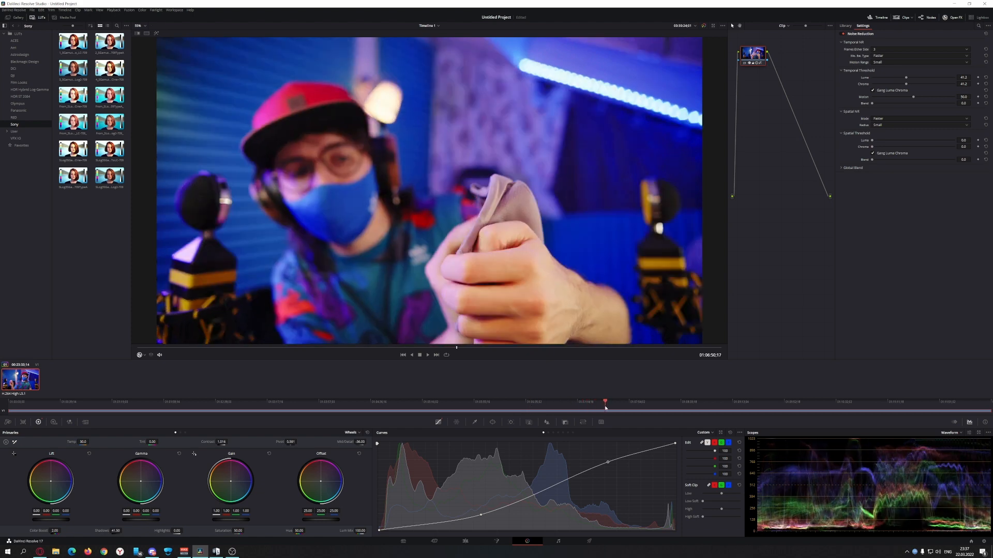
drag(91, 442, 91, 442)
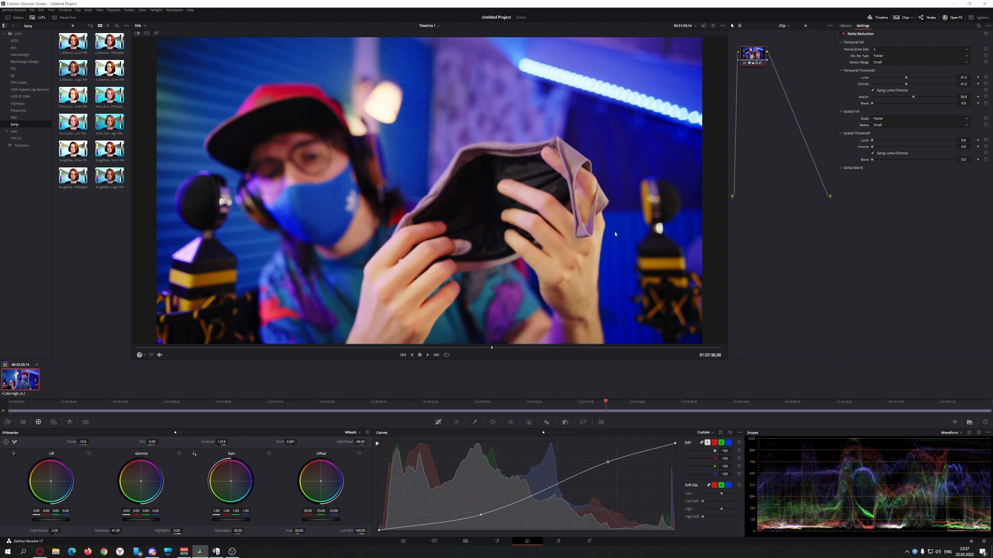
Step: Set the temporal luma and chroma noise reduction thresholds to about 39 after comparing lower values at frame 01:08:06;19
drag(594, 403, 646, 407)
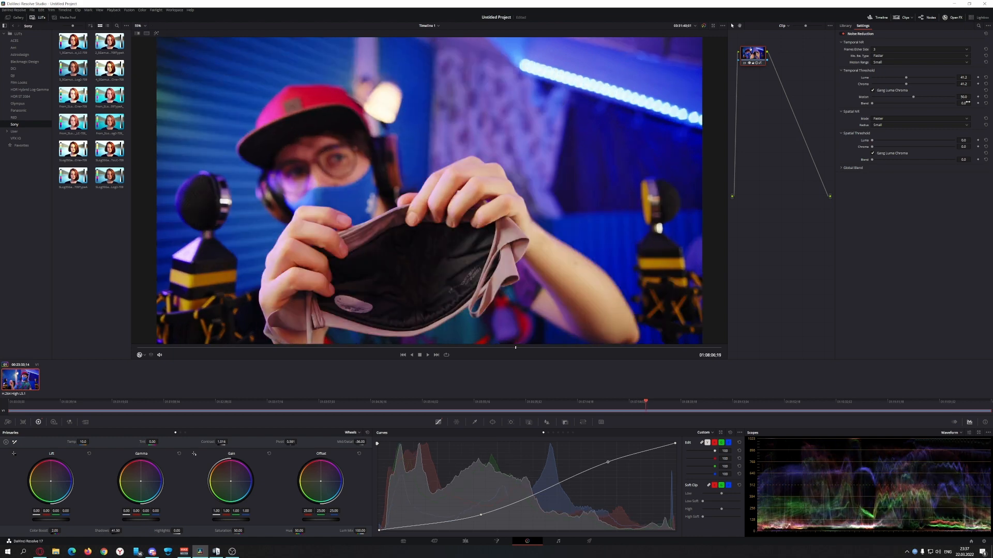
mouse_move(907, 78)
mouse_down()
mouse_move(821, 80)
mouse_move(889, 84)
mouse_up()
drag(892, 79, 848, 84)
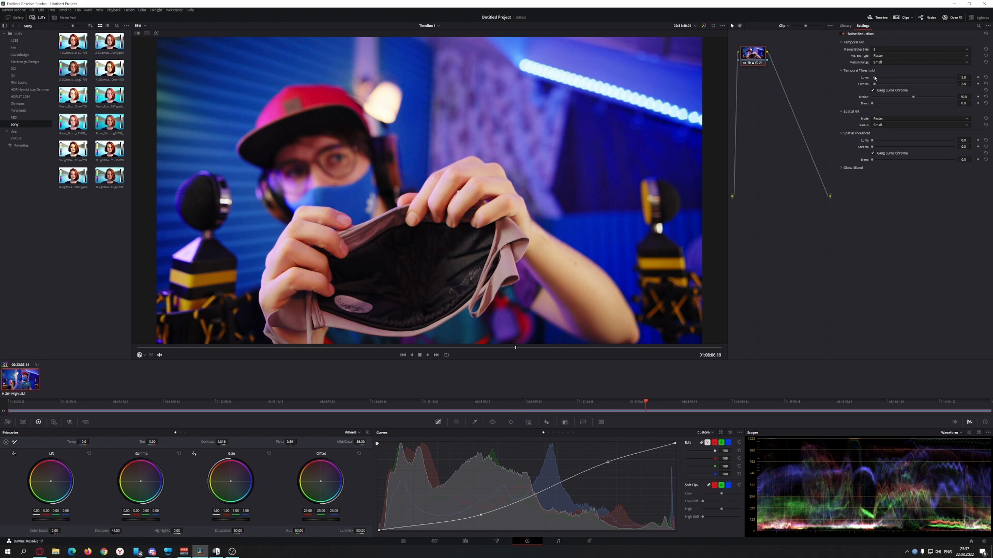
drag(875, 77, 946, 85)
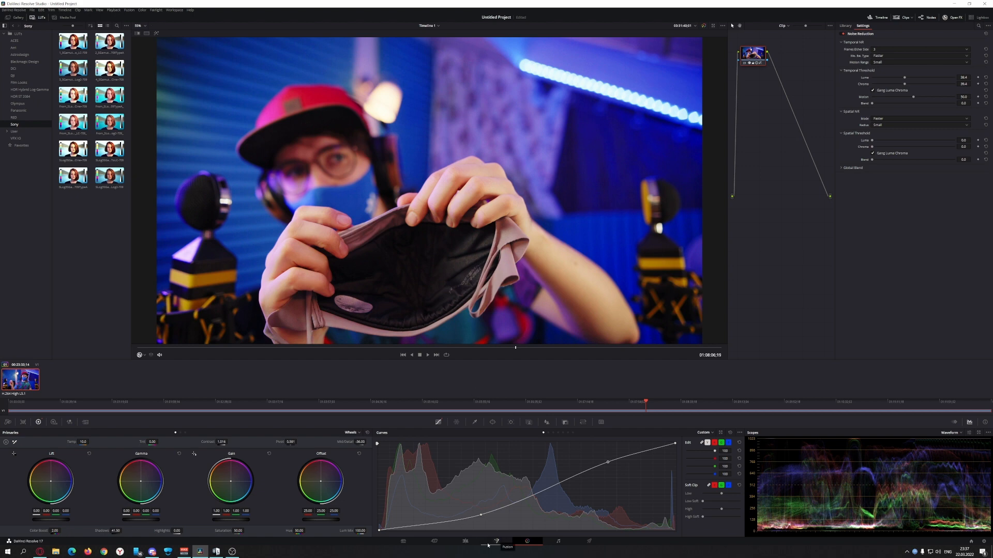
Step: Enlarge the Audio 1 track on both the Edit and Fairlight pages, and select its Maskshop.wav clip on Fairlight
click(469, 544)
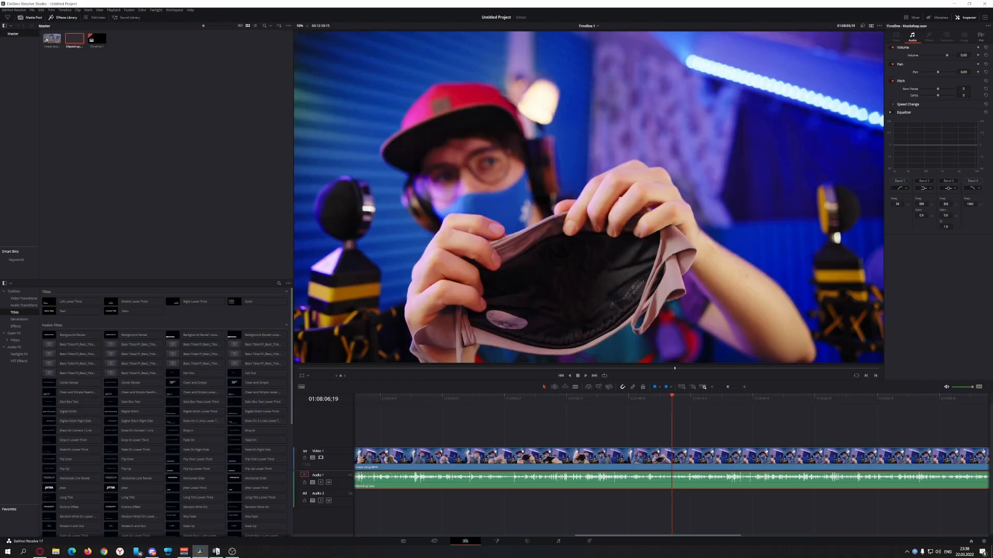
drag(343, 489, 343, 514)
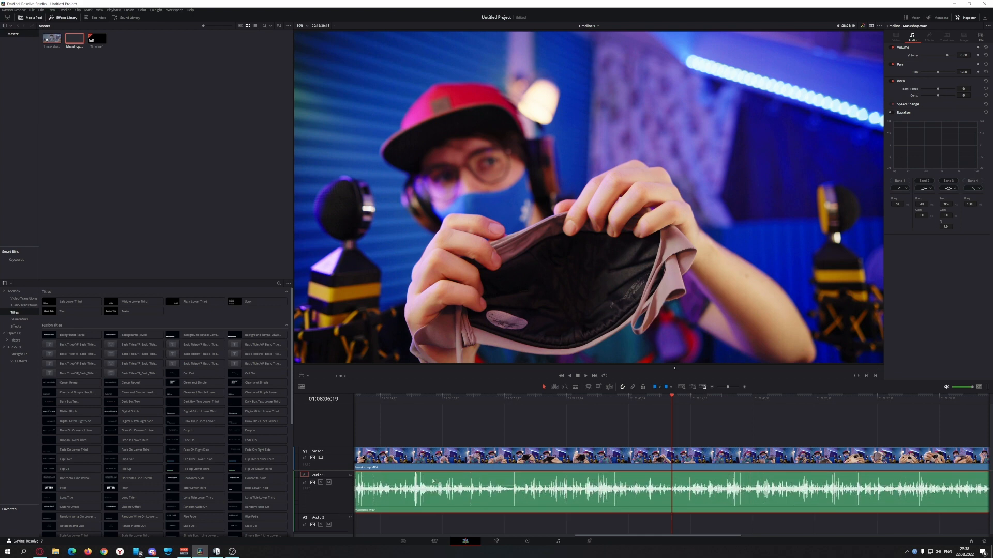
click(559, 542)
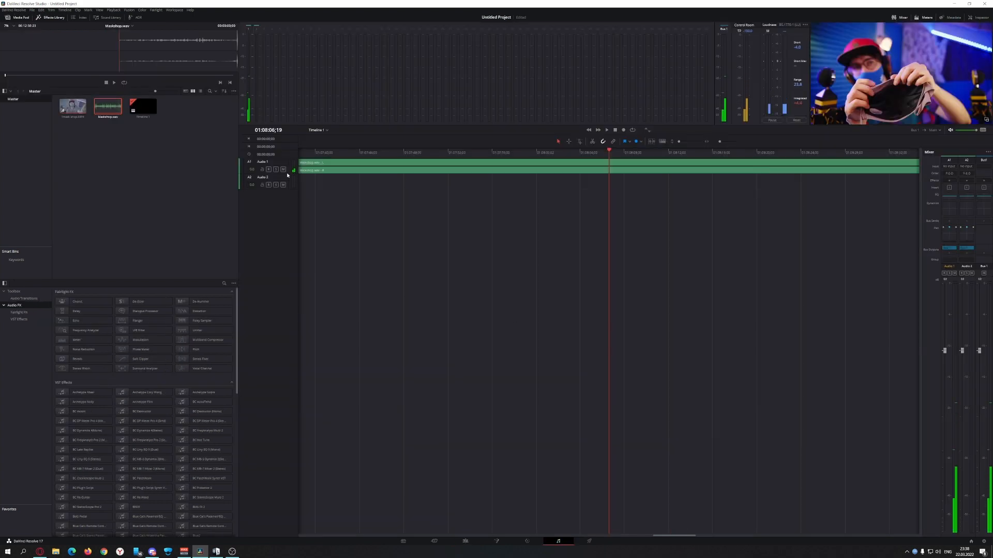
drag(288, 173, 287, 216)
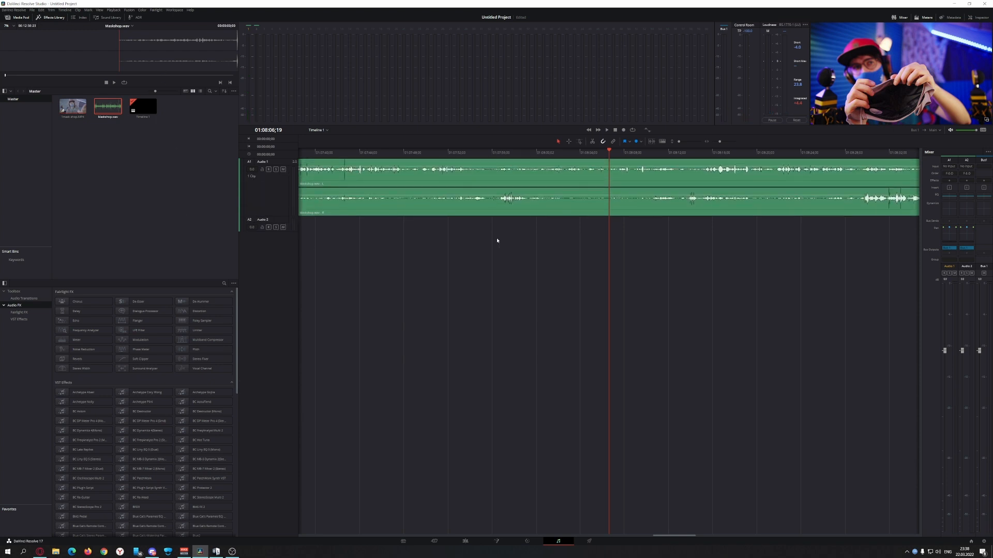
click(416, 192)
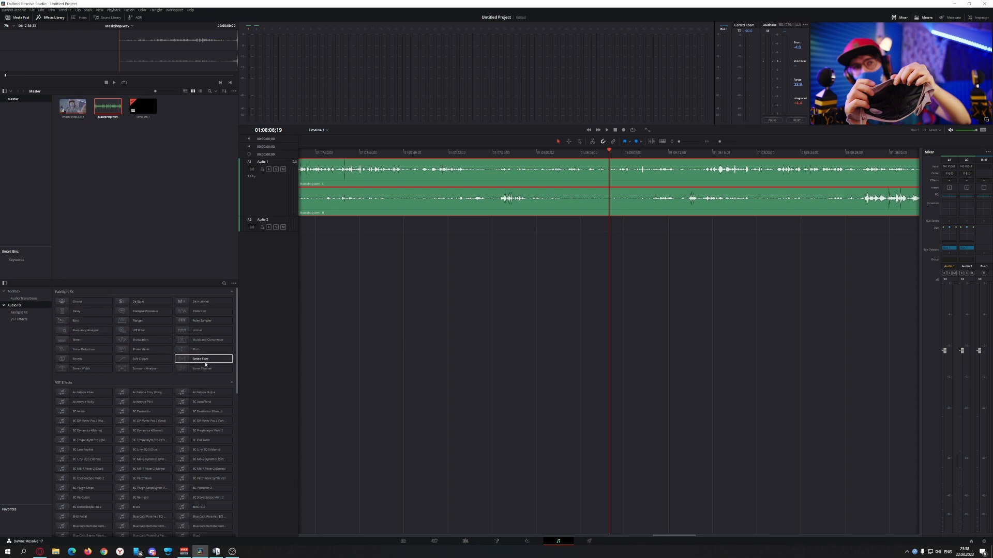
Step: On the Edit page, lower the volume of the Maskshop.wav clip on Audio 1 to about -2.21 dB
click(466, 541)
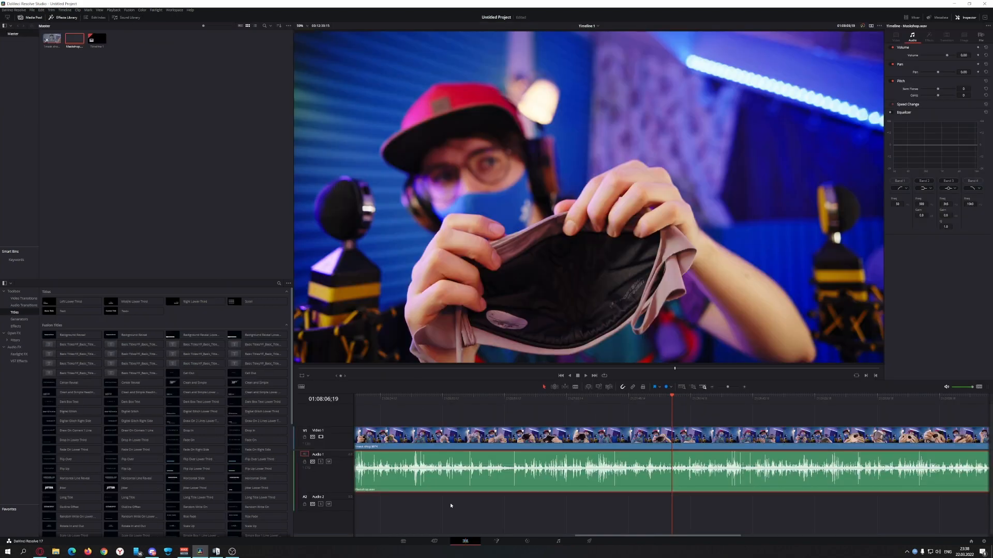
scroll(458, 506, down, 10)
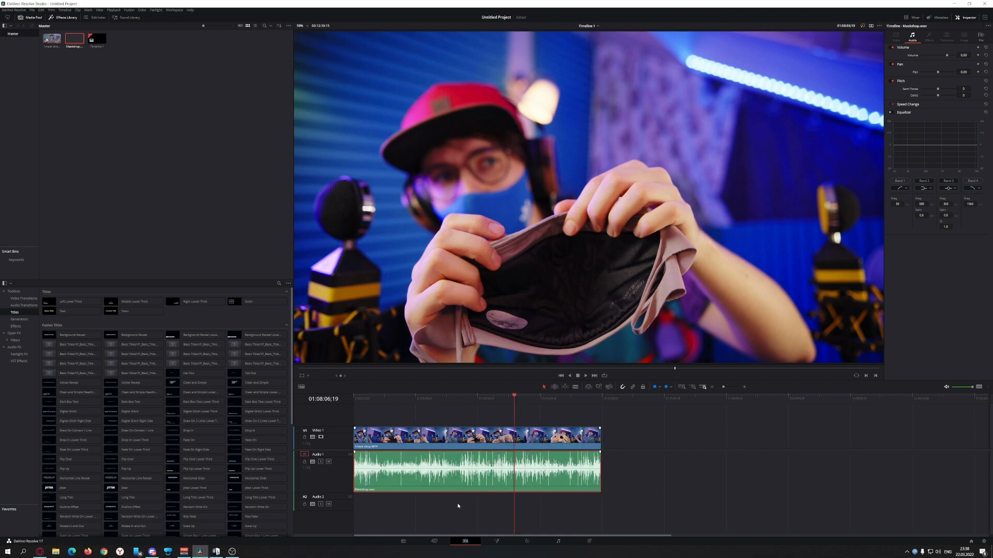
drag(439, 465, 440, 470)
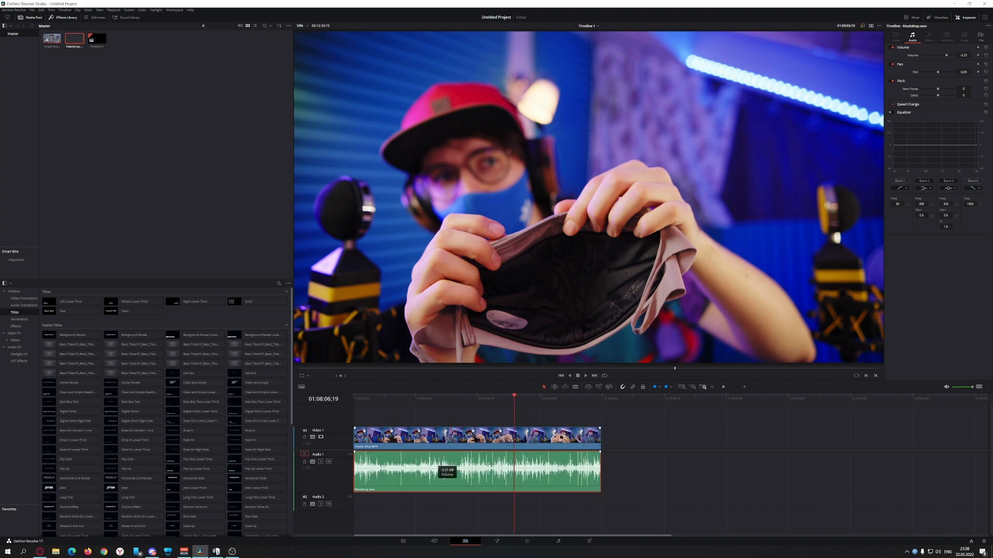
Step: Play the timeline from 01:00:00;00 to about 01:00:18;22 to review the graded picture and the audio level
drag(514, 397, 277, 385)
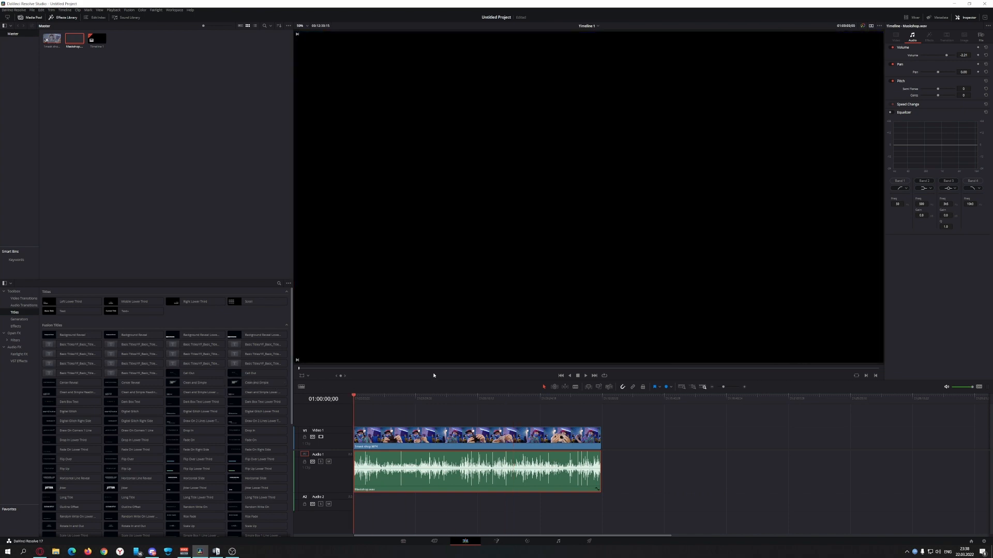
key(space)
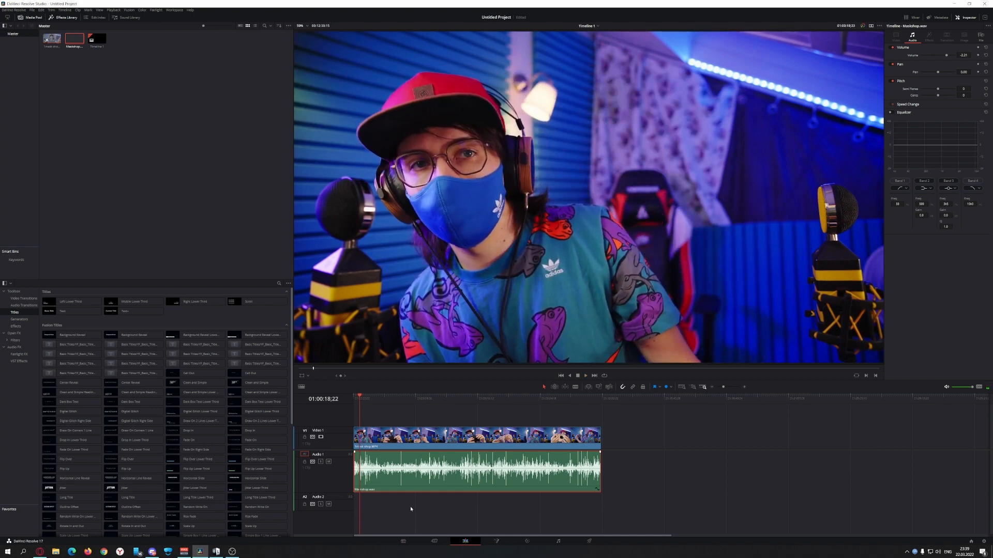
scroll(410, 510, up, 3)
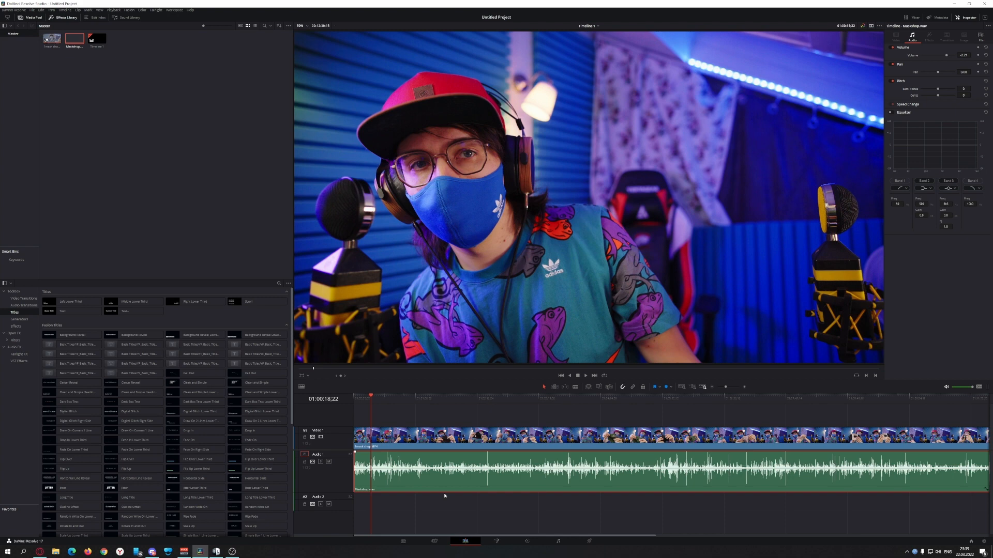
scroll(445, 496, up, 3)
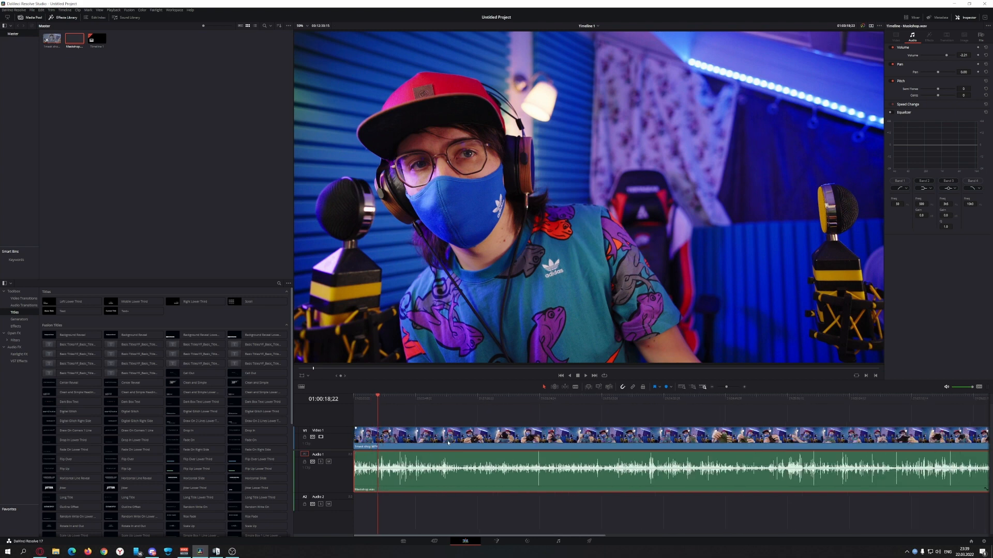
Step: Review the opening of the timeline, checking the picture around 01:00:14;06 and 01:00:37;09
scroll(448, 443, up, 3)
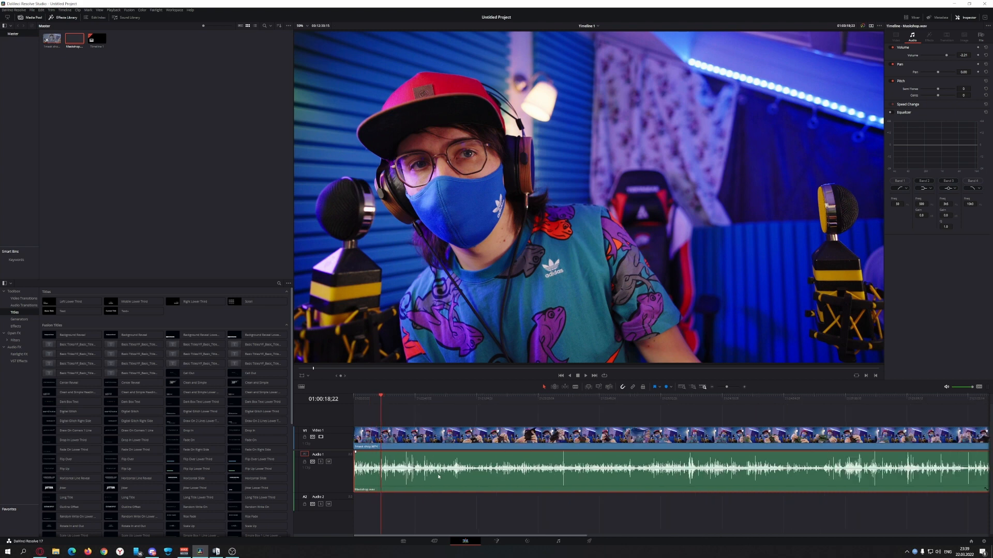
scroll(439, 476, down, 1)
scroll(439, 476, down, 2)
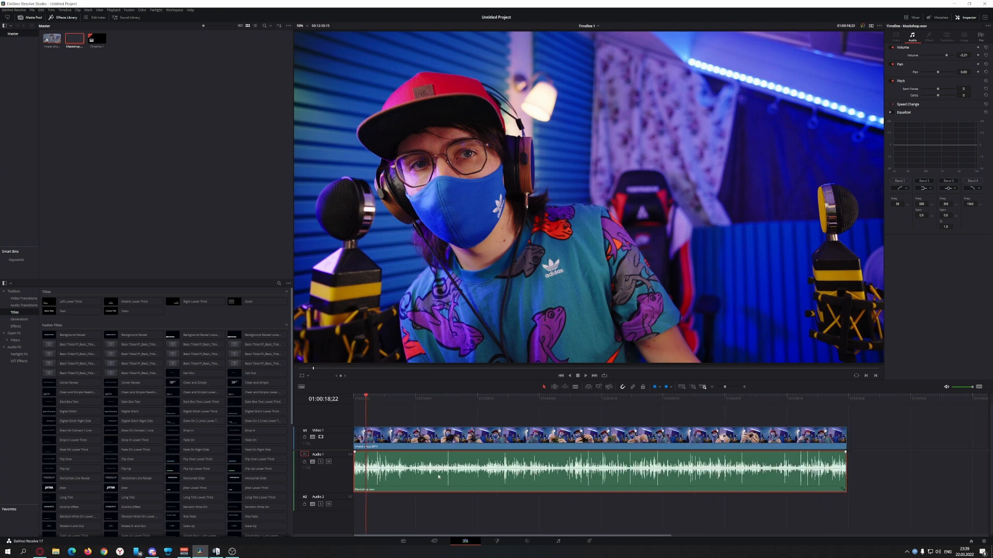
scroll(439, 477, up, 1)
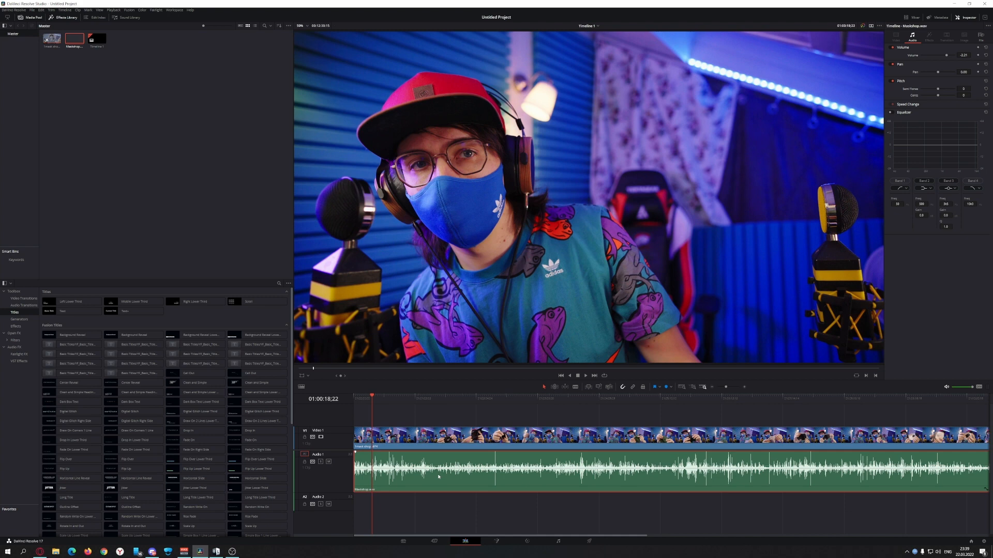
scroll(438, 477, up, 1)
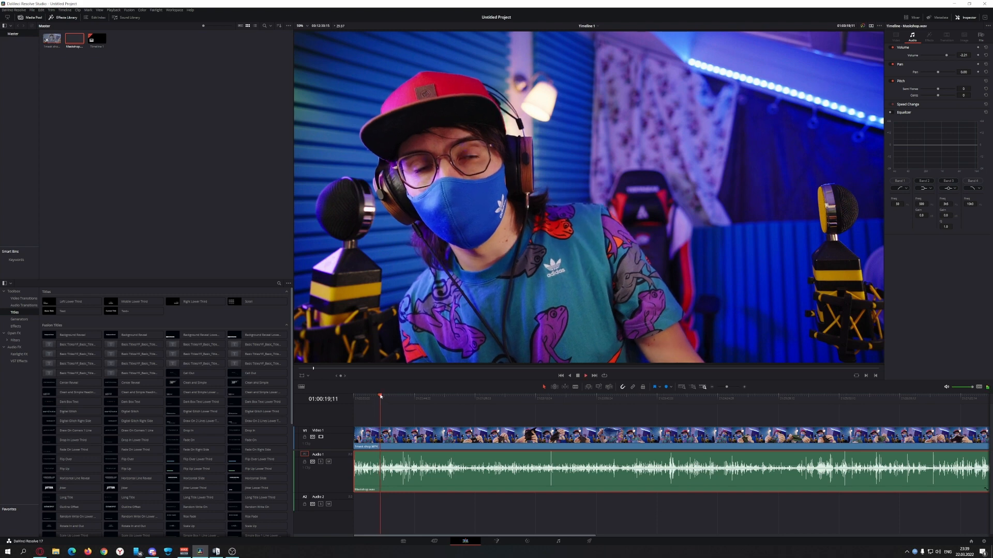
click(373, 397)
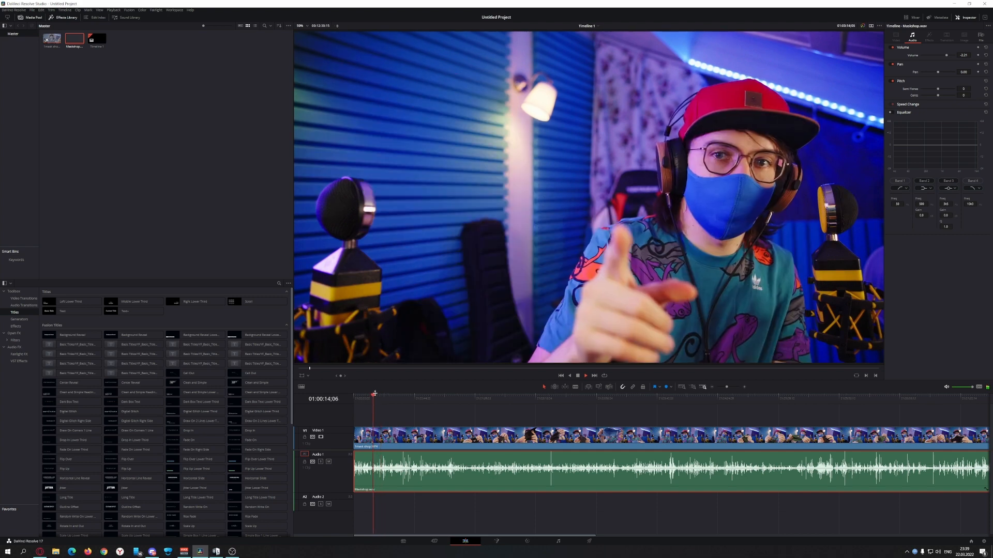
click(404, 397)
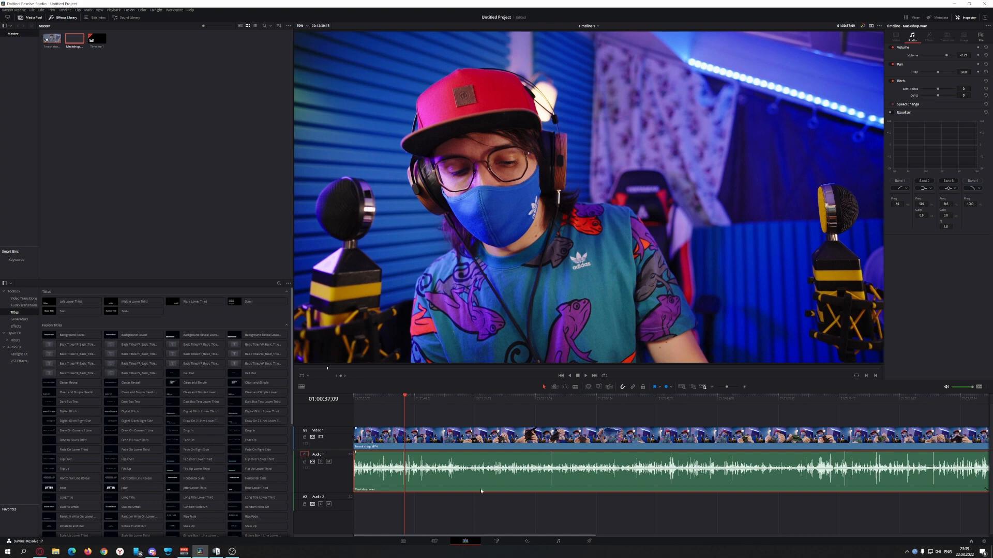
Step: Cut the video clip and the Maskshop.wav audio clip at 01:02:22;20 with the Blade tool
scroll(480, 494, down, 3)
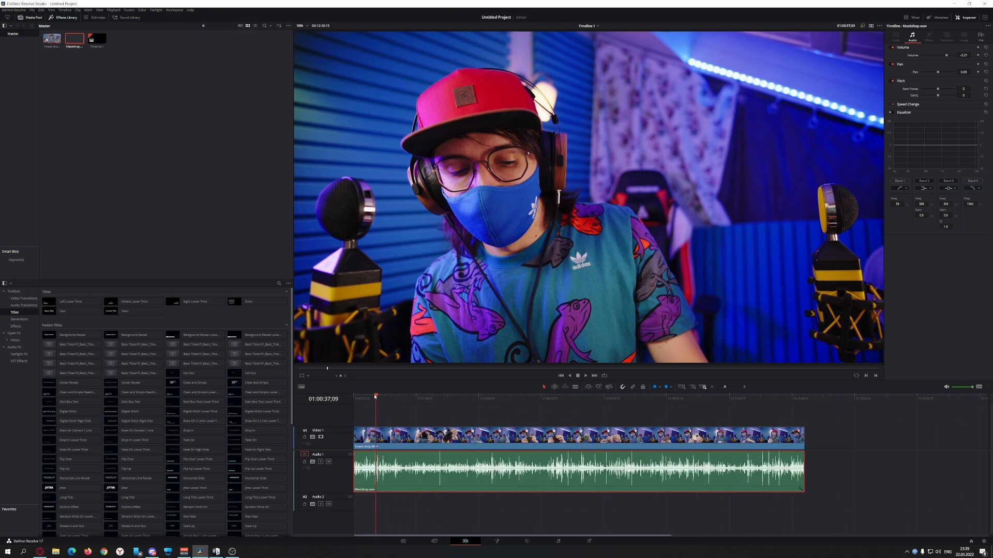
drag(374, 398, 443, 397)
scroll(486, 403, up, 4)
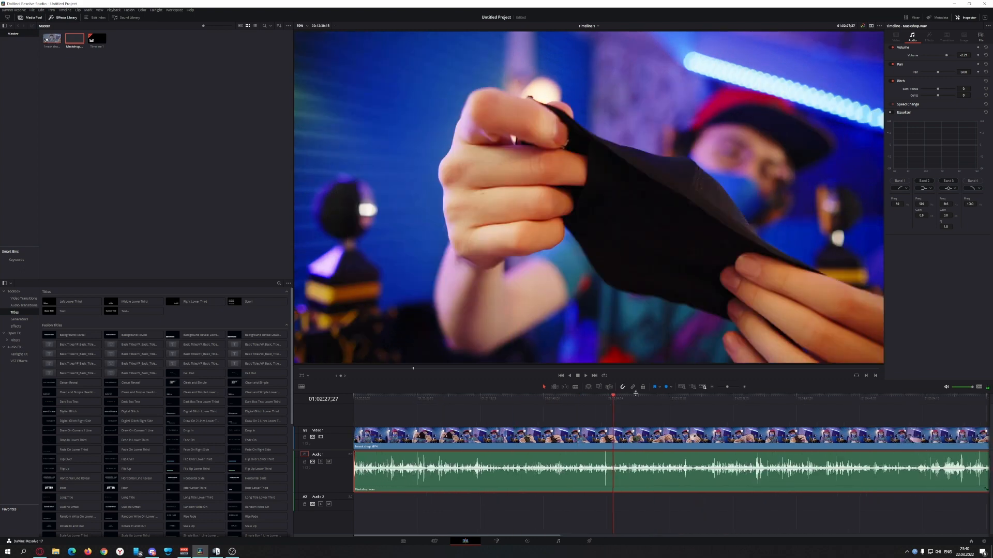
drag(614, 398, 604, 398)
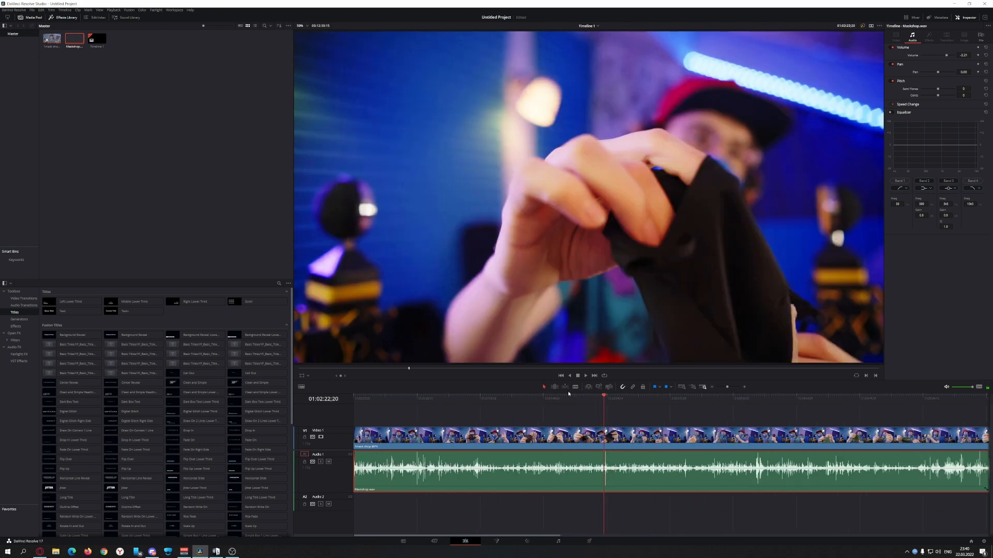
click(575, 388)
click(605, 437)
click(606, 475)
Step: Cut both clips again at 01:02:42;16 and delete the section between the two cuts
key(space)
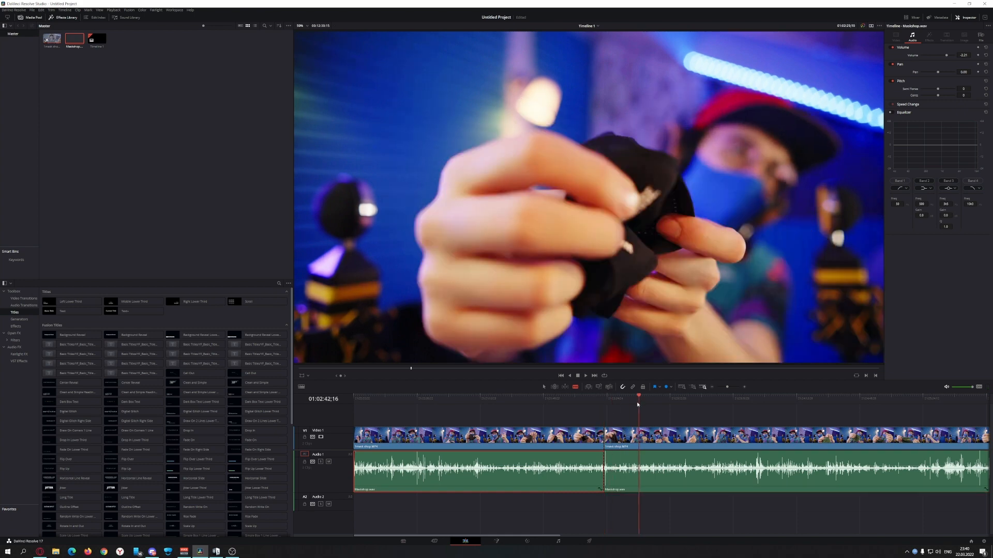
click(641, 441)
click(641, 472)
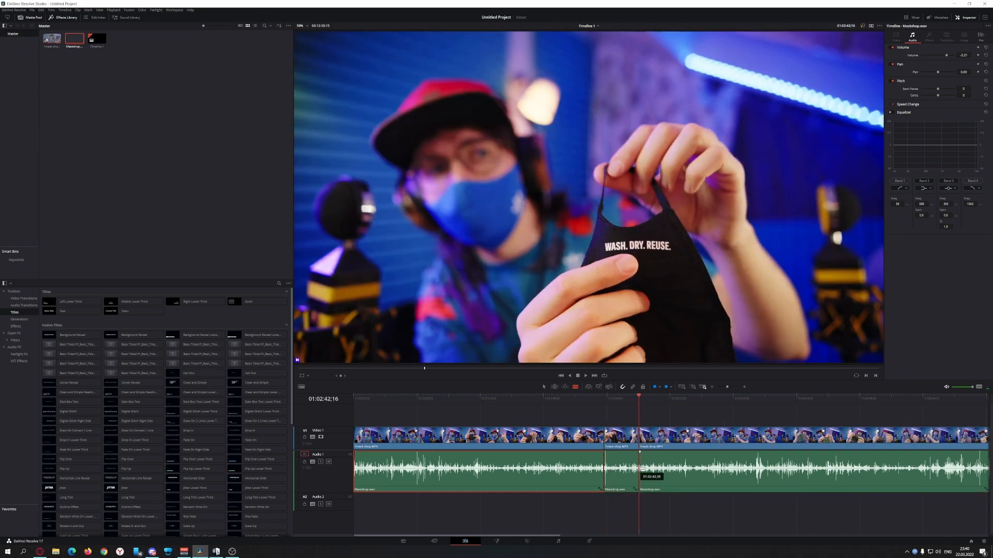
key(Delete)
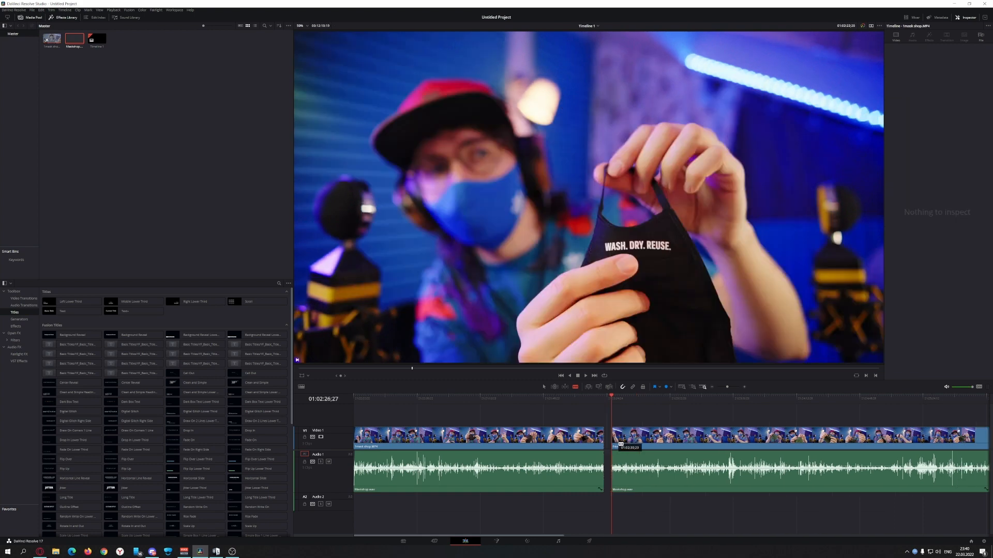
Step: Undo the section deletion and all the cuts, and move the playhead to 01:01:47;13
key(ctrl+z)
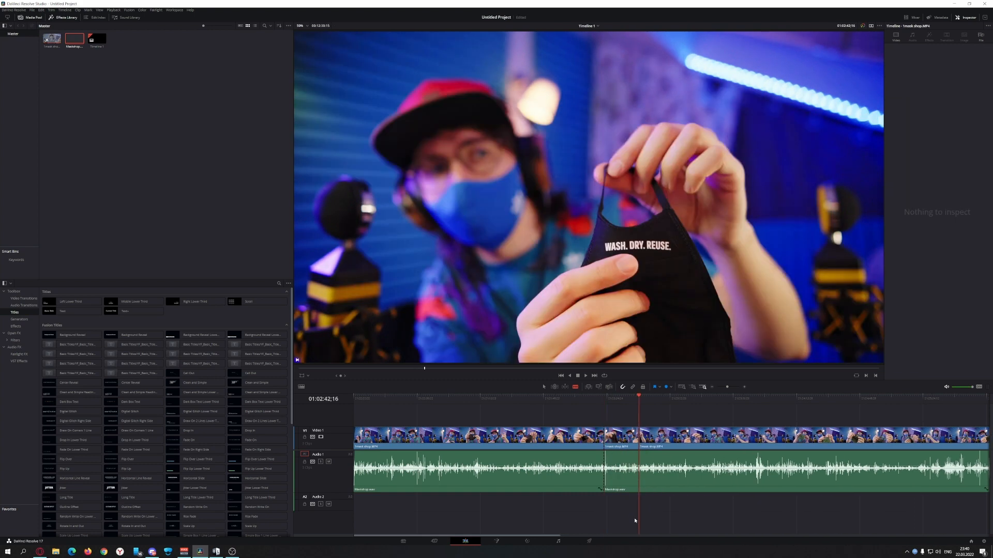
key(space)
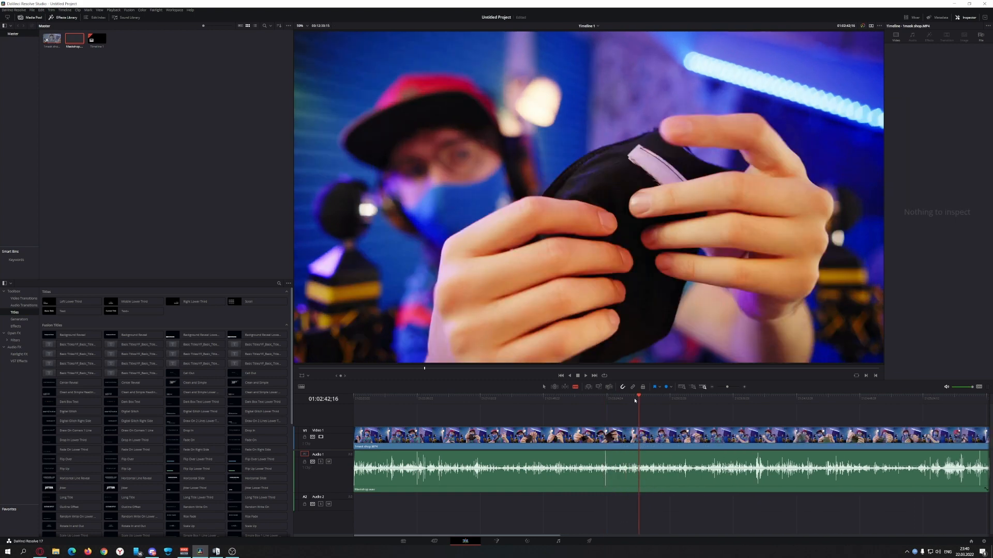
click(542, 396)
scroll(535, 472, down, 4)
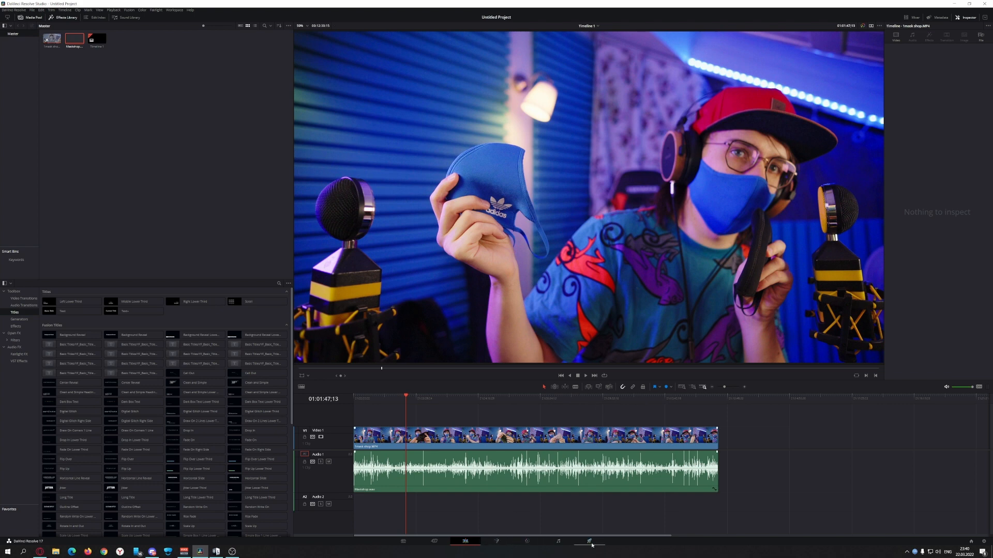
Step: Add the Digital Glitch Fusion title above the video at 01:00:00;00 on a new Video 2 track
click(406, 395)
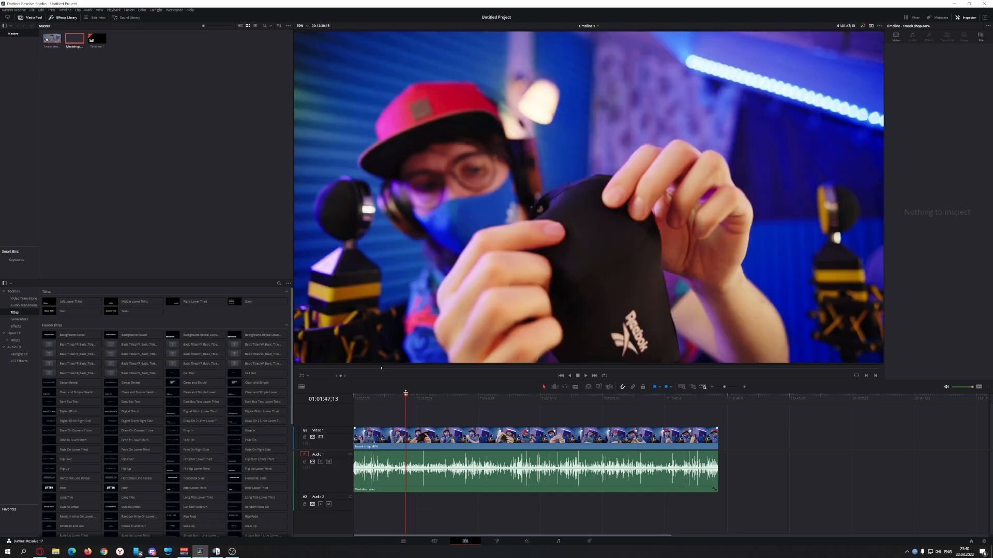
drag(407, 396, 288, 403)
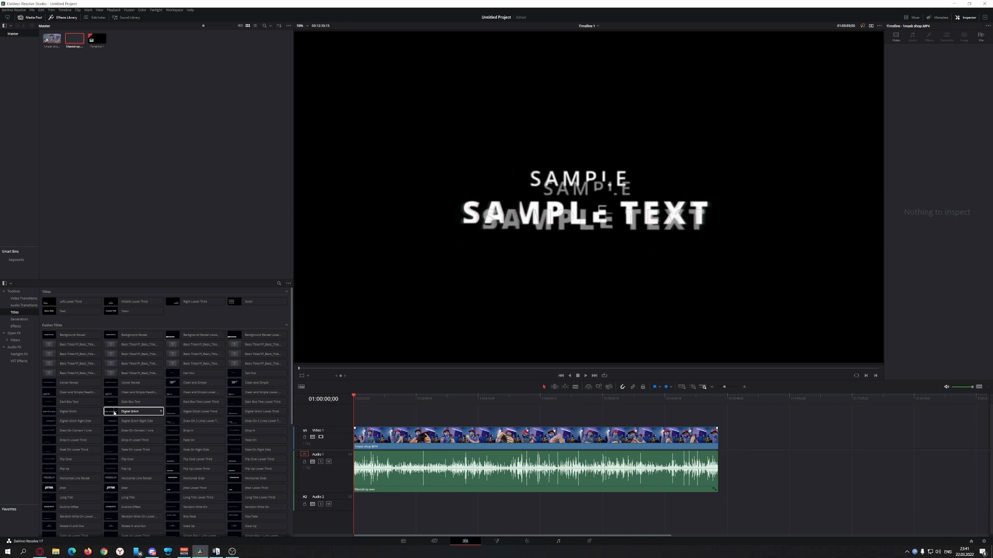
drag(112, 413, 360, 418)
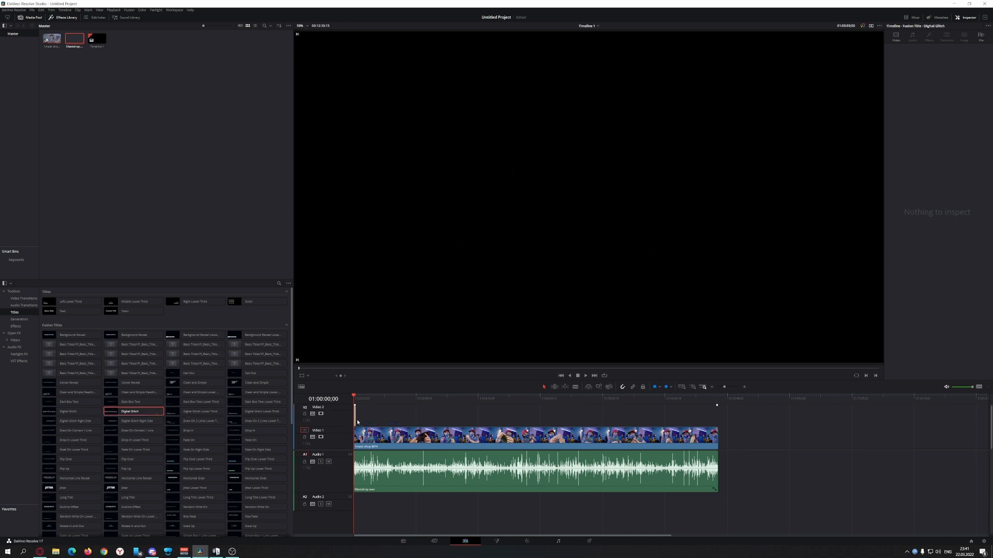
scroll(364, 414, up, 2)
scroll(373, 415, up, 1)
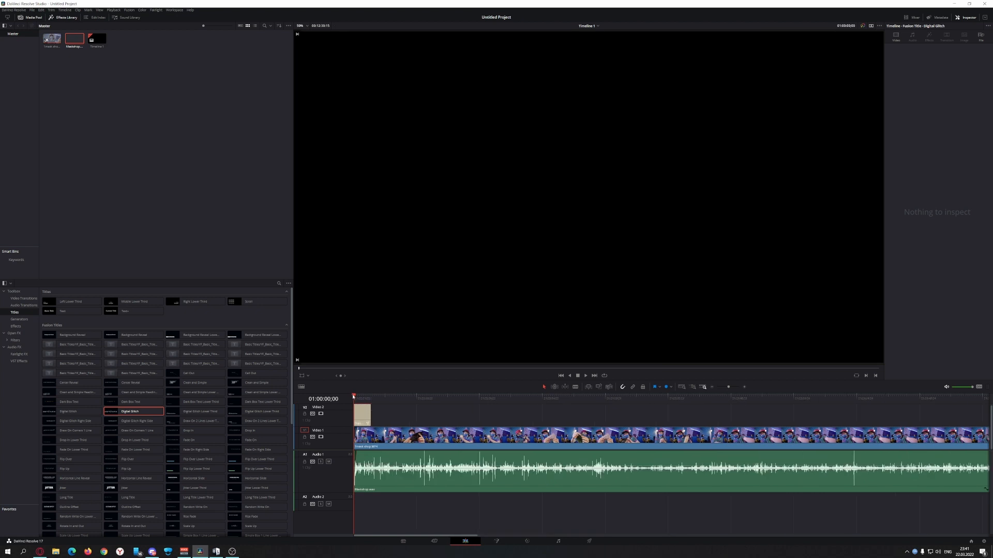
Step: Play and scrub through the Digital Glitch title from 01:00:00;00 to about 01:00:06;15 to preview its animation
key(space)
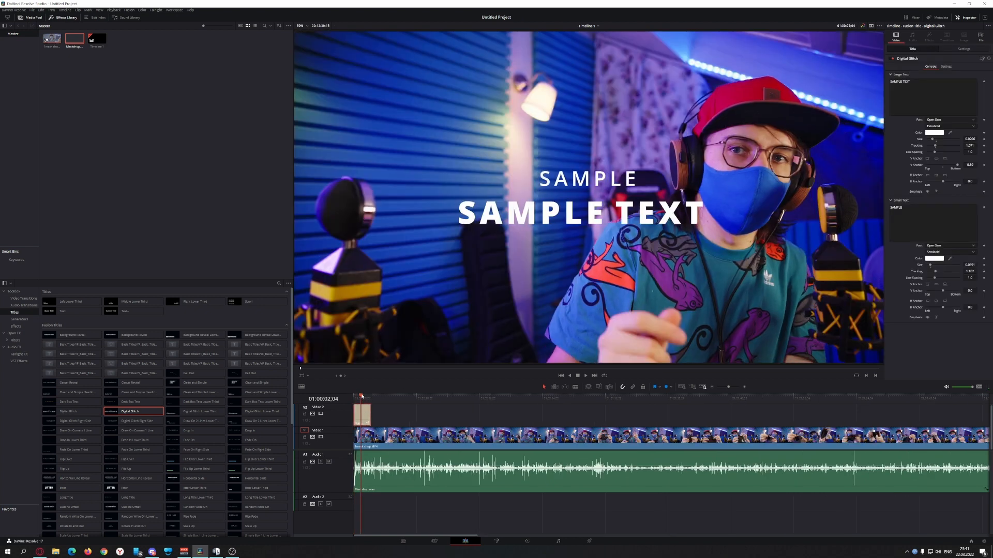
key(Home)
key(space)
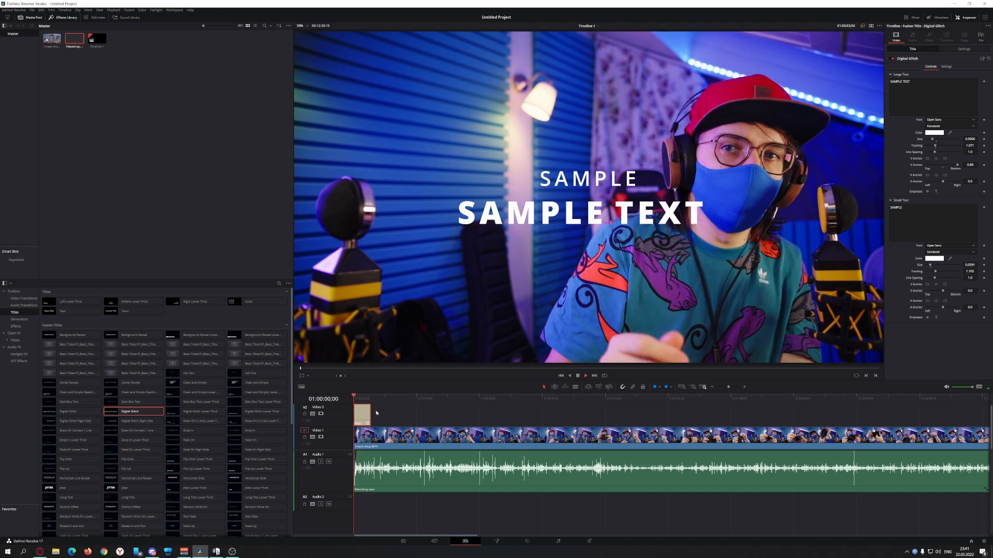
click(354, 396)
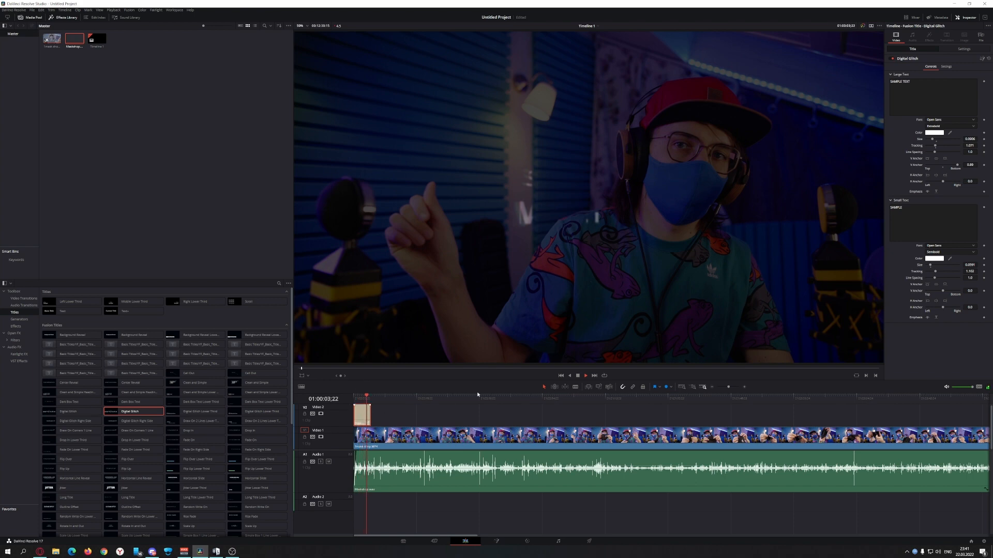
key(space)
click(361, 396)
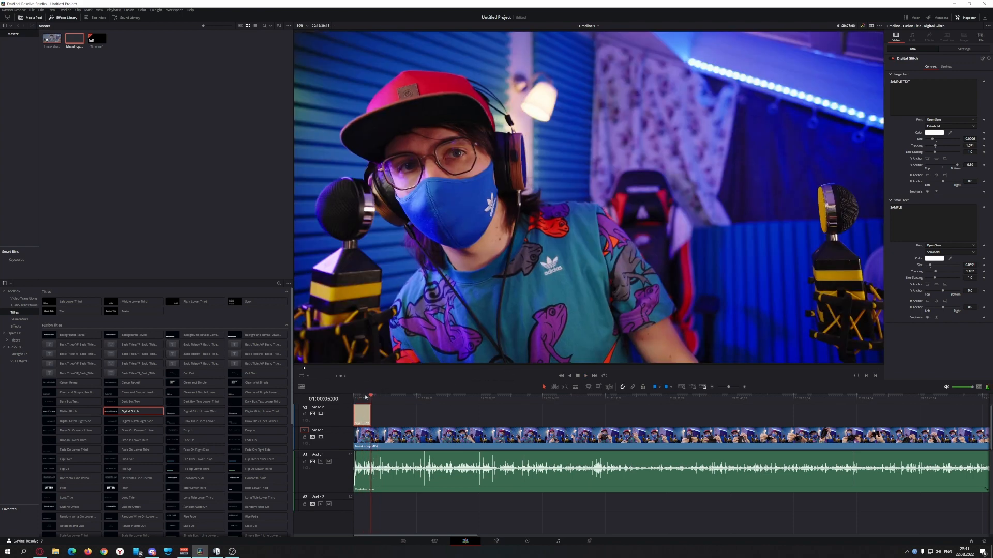
drag(360, 397, 376, 398)
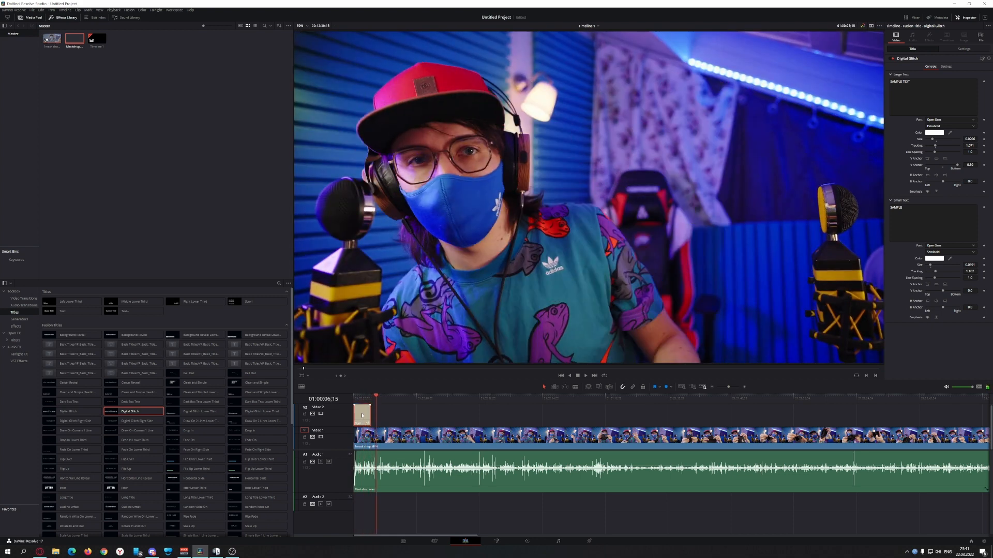
Step: Delete the Digital Glitch title from Video 2 and return the playhead to 01:00:00;00
key(Delete)
key(Home)
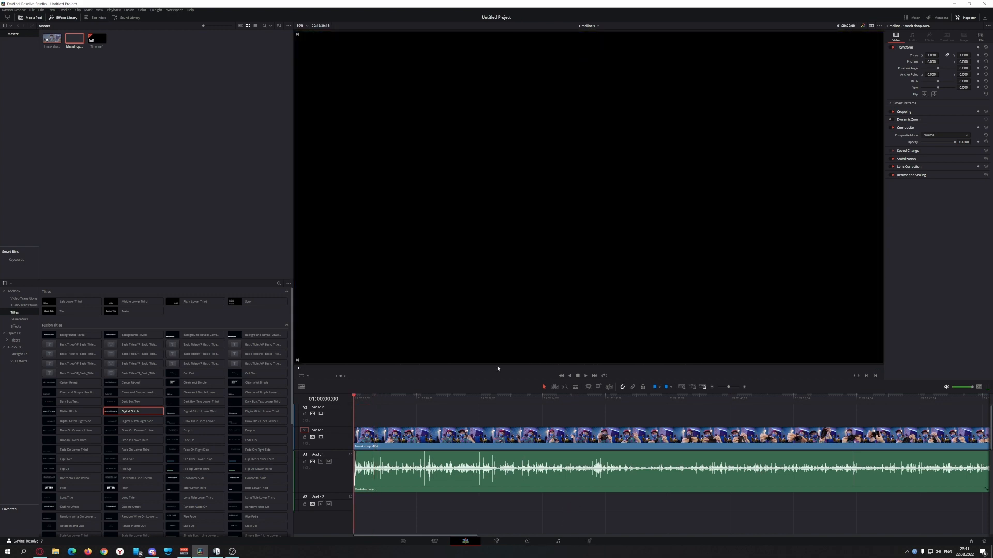
scroll(493, 481, down, 2)
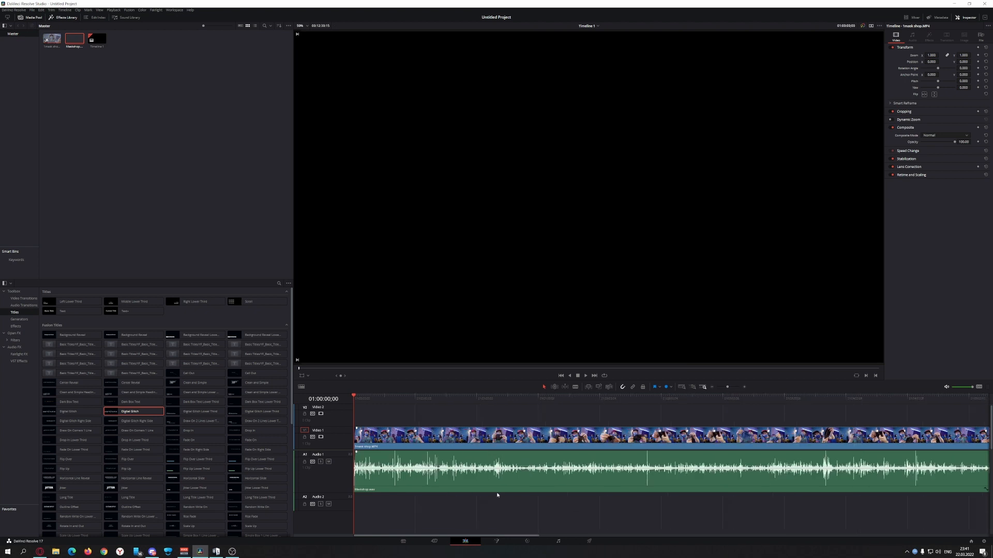
Step: On the Deliver page, set the render location to G:\Renders\2022\march and the file name to Maskshop
click(592, 542)
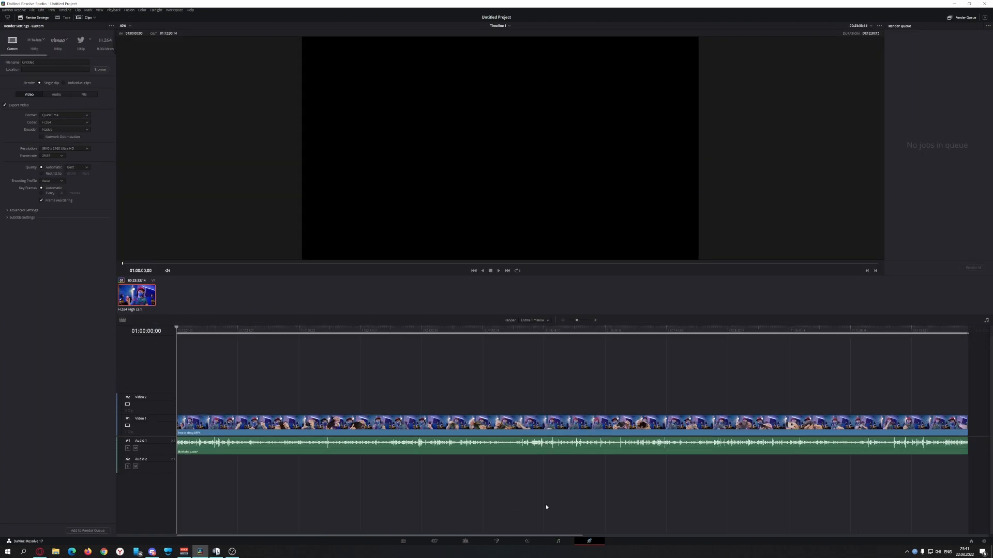
click(105, 71)
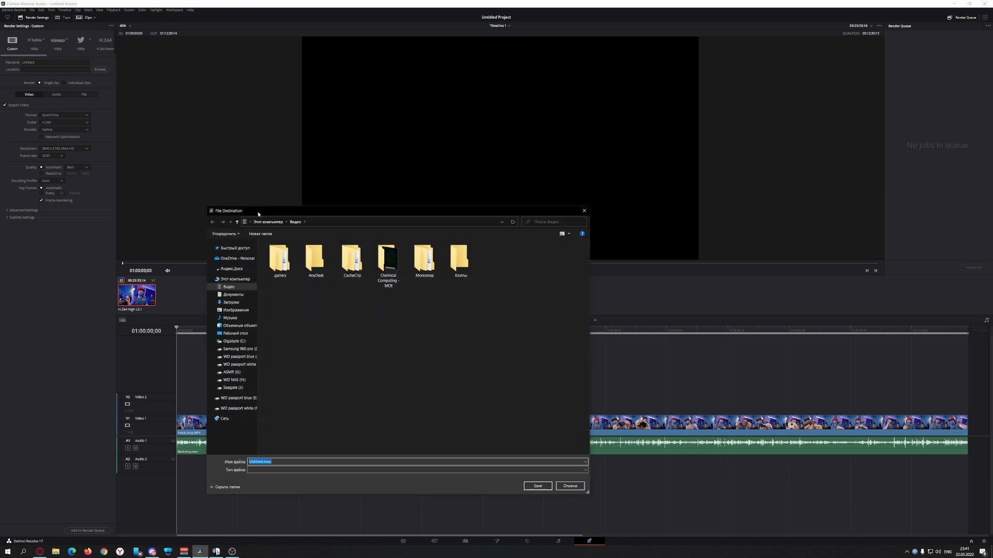
click(240, 372)
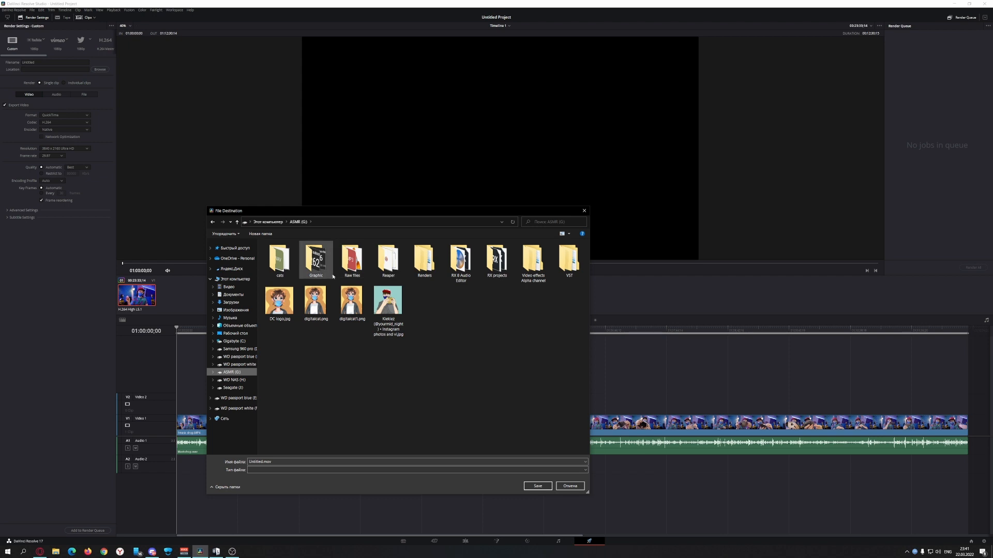
double_click(424, 259)
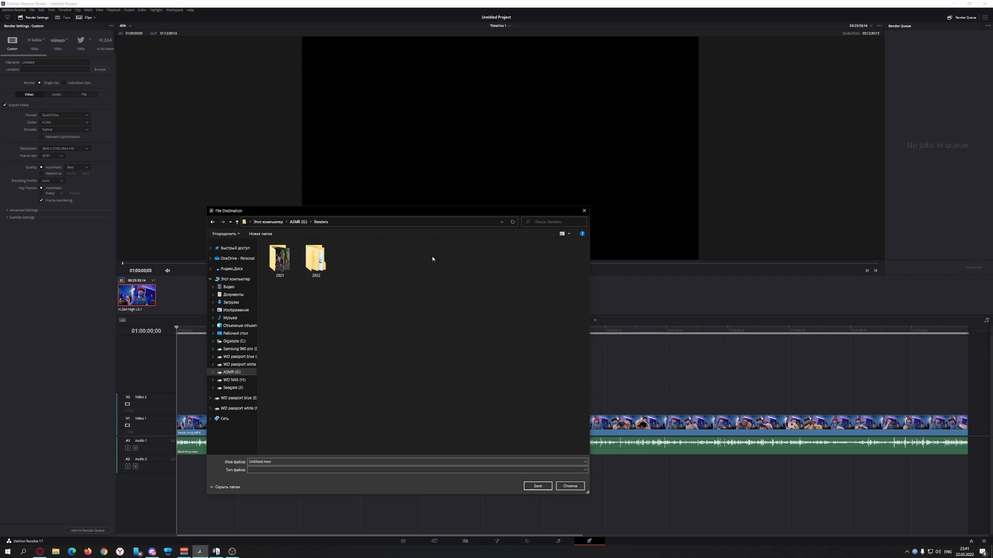
double_click(321, 263)
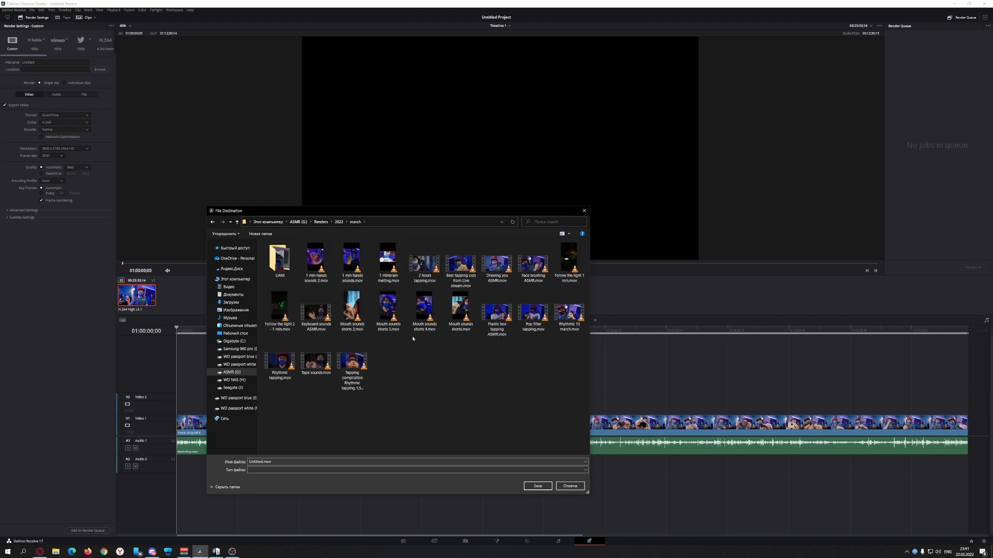
click(331, 462)
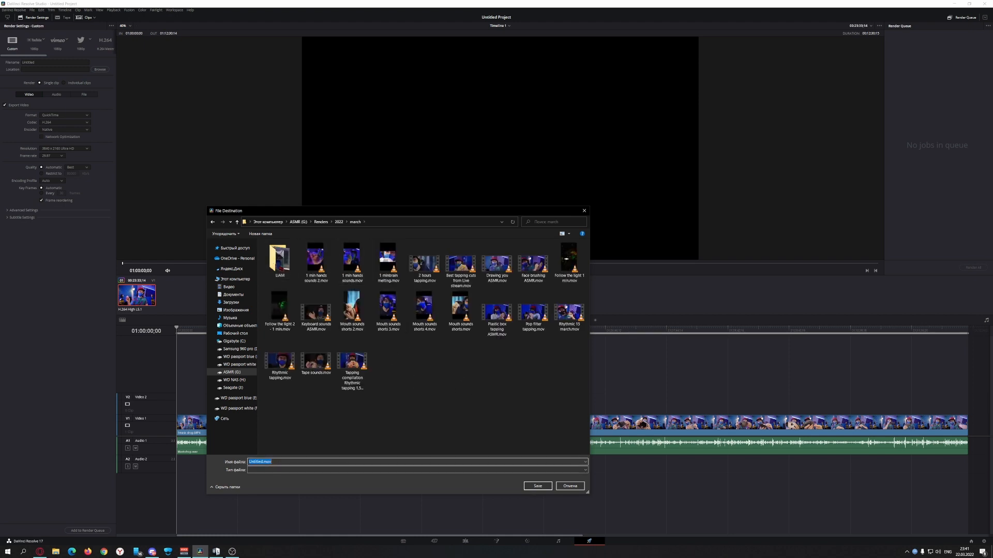
text(Maskshop)
click(538, 487)
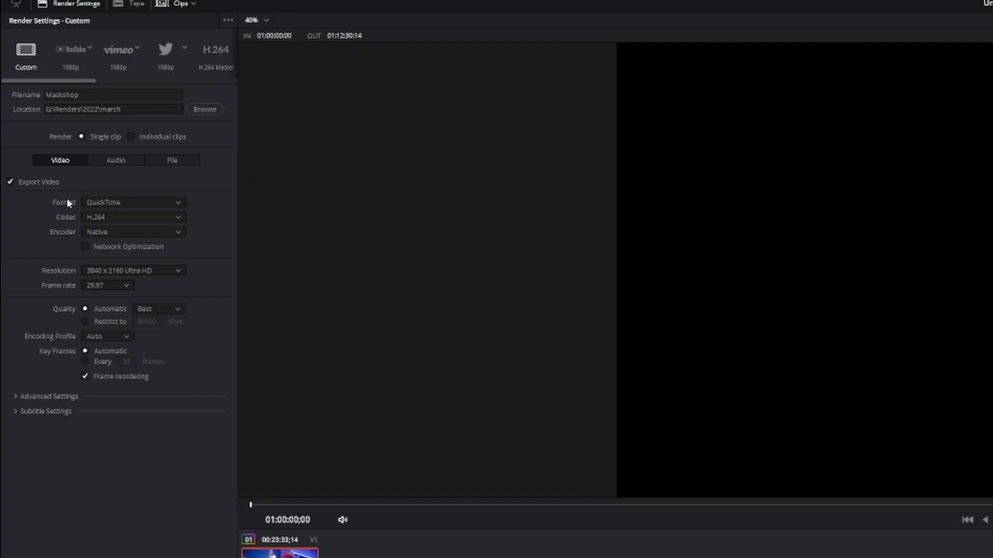
Step: Set the render format to MP4
click(114, 204)
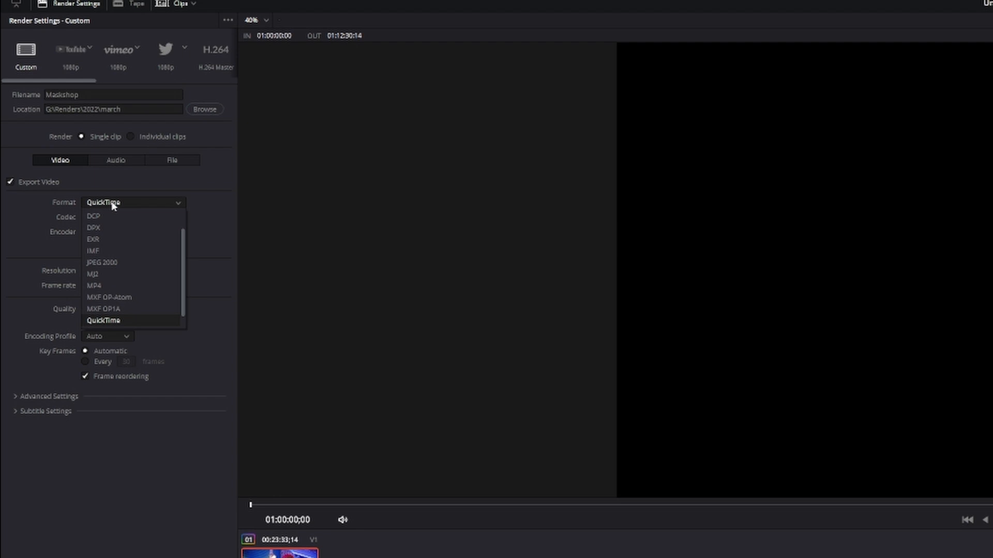
click(113, 286)
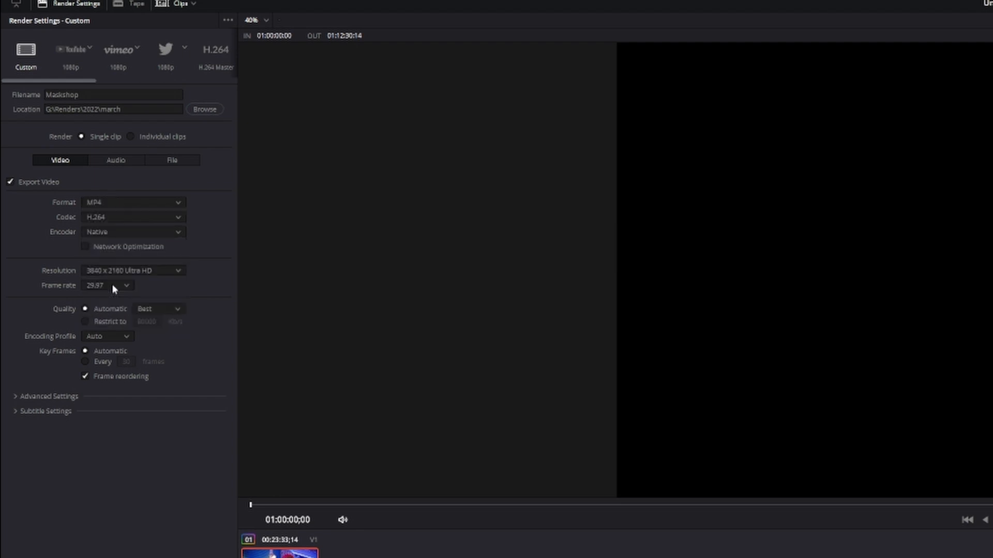
Step: Set the render format to QuickTime, keeping the H.264 codec, and set the encoder to NVIDIA
click(110, 203)
click(109, 320)
click(109, 219)
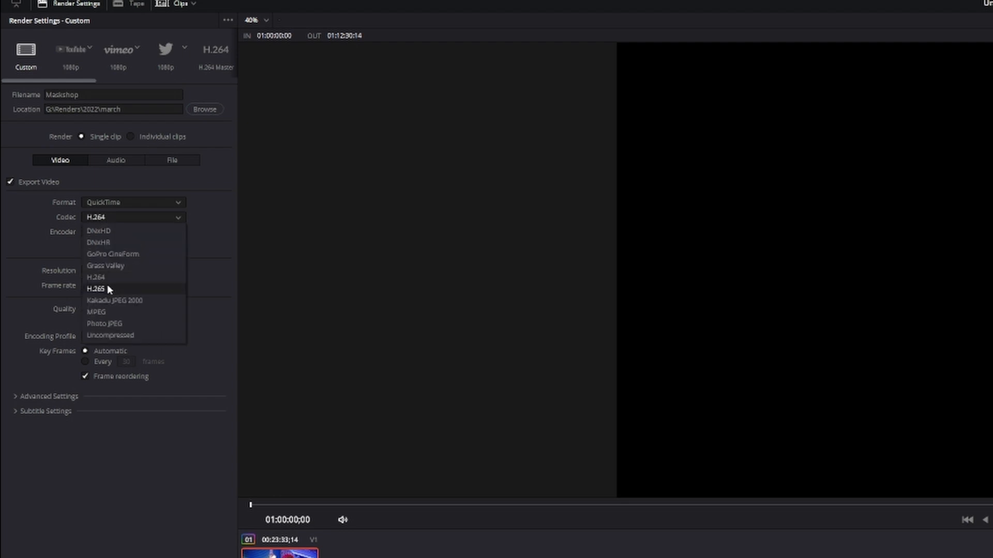
click(198, 222)
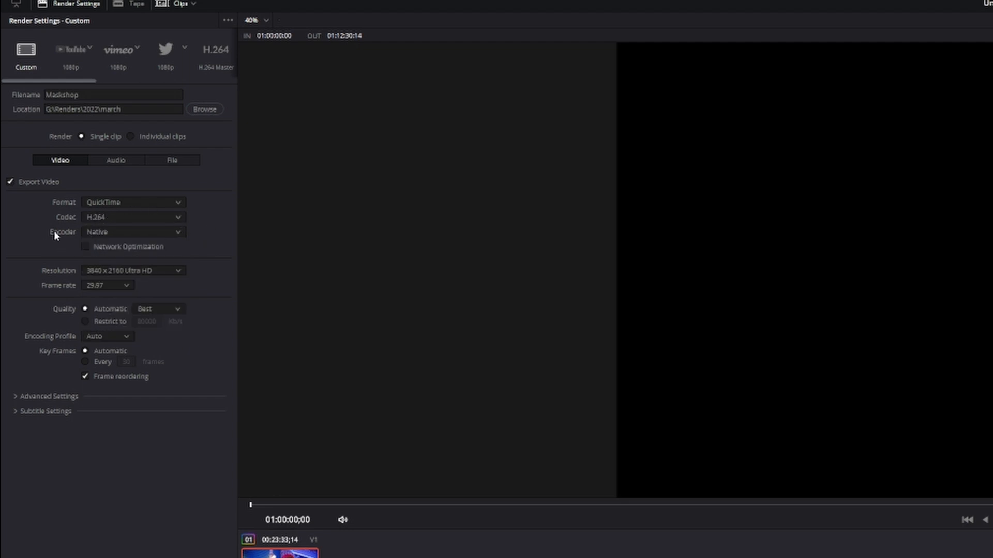
click(120, 234)
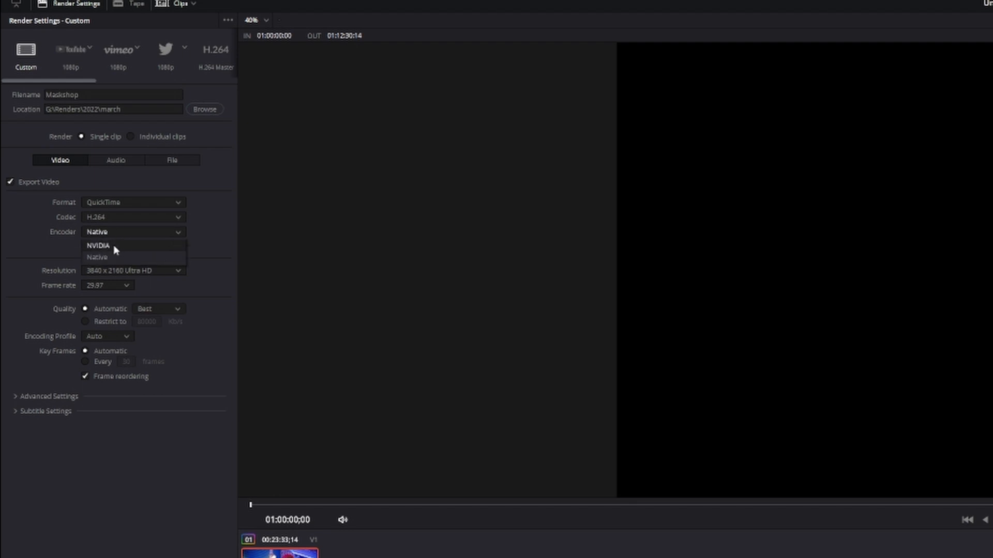
click(113, 245)
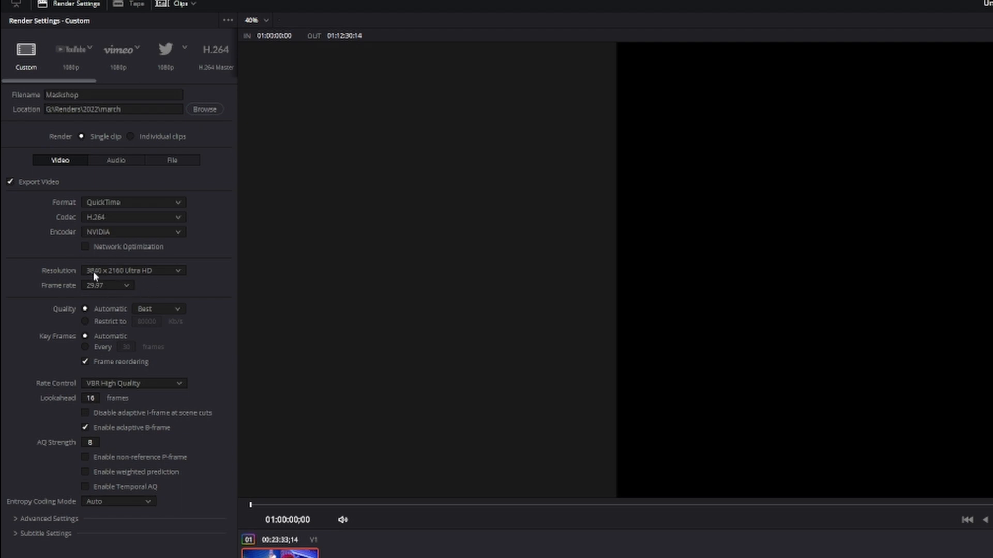
Step: Keep the render resolution at 3840 x 2160 Ultra HD and restrict the quality to 80000 Kb/s
click(136, 271)
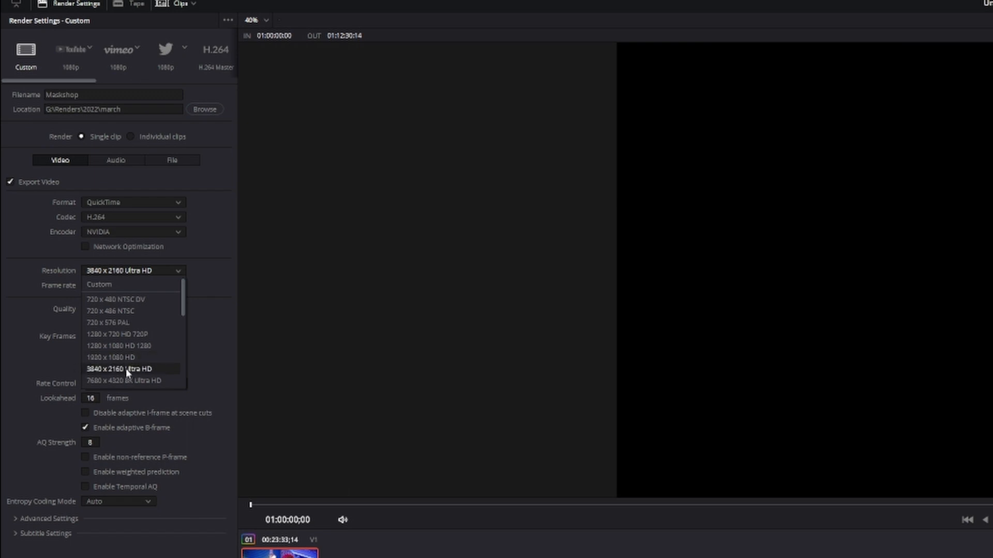
click(211, 286)
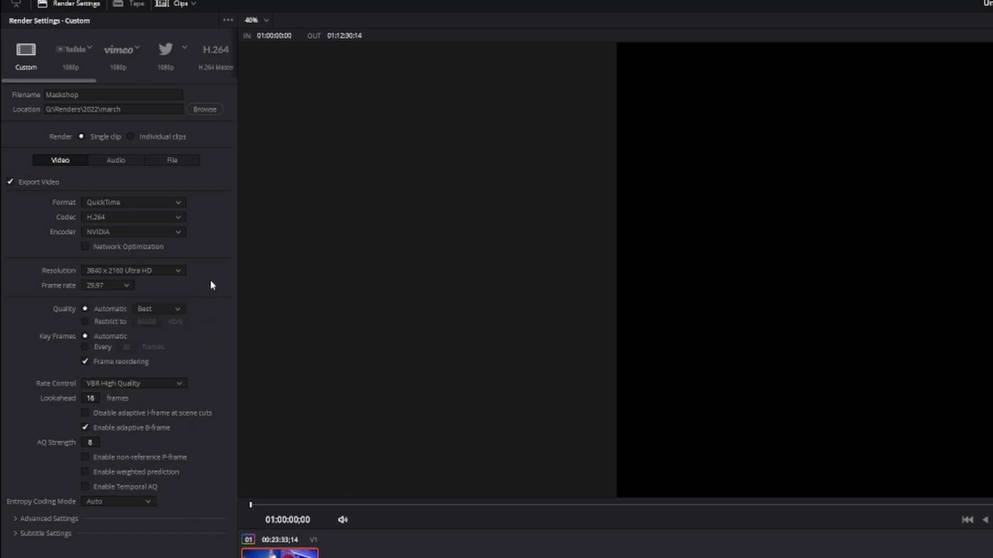
click(136, 271)
scroll(135, 351, down, 5)
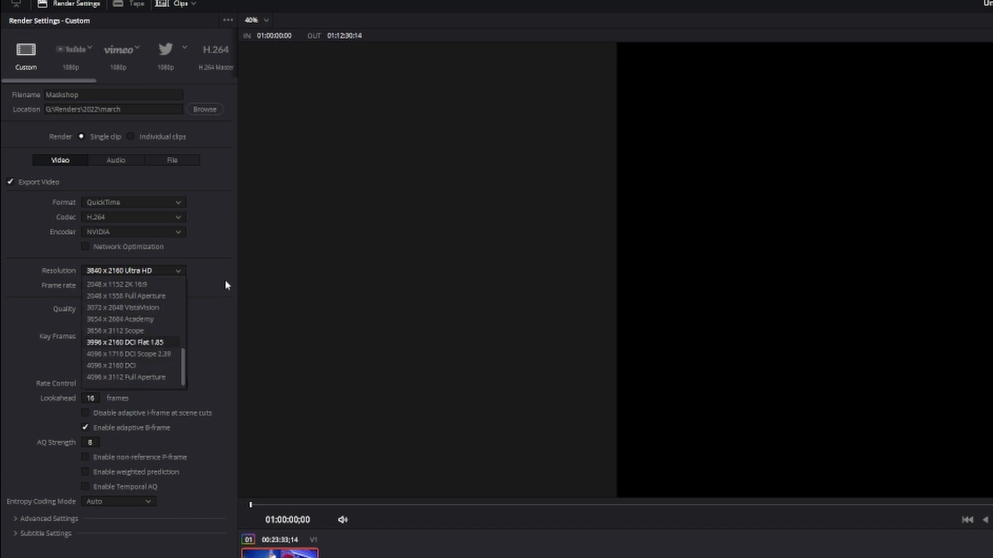
click(189, 293)
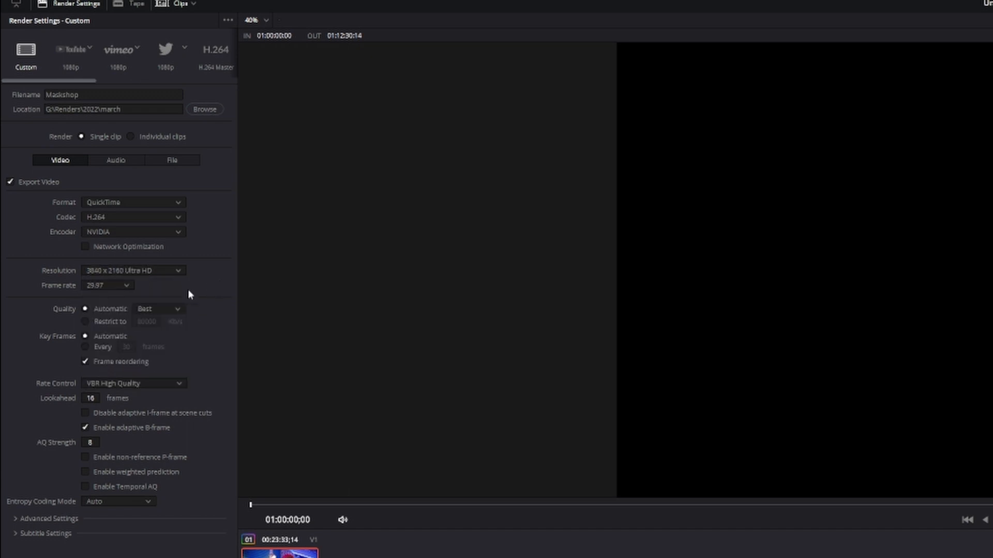
click(83, 321)
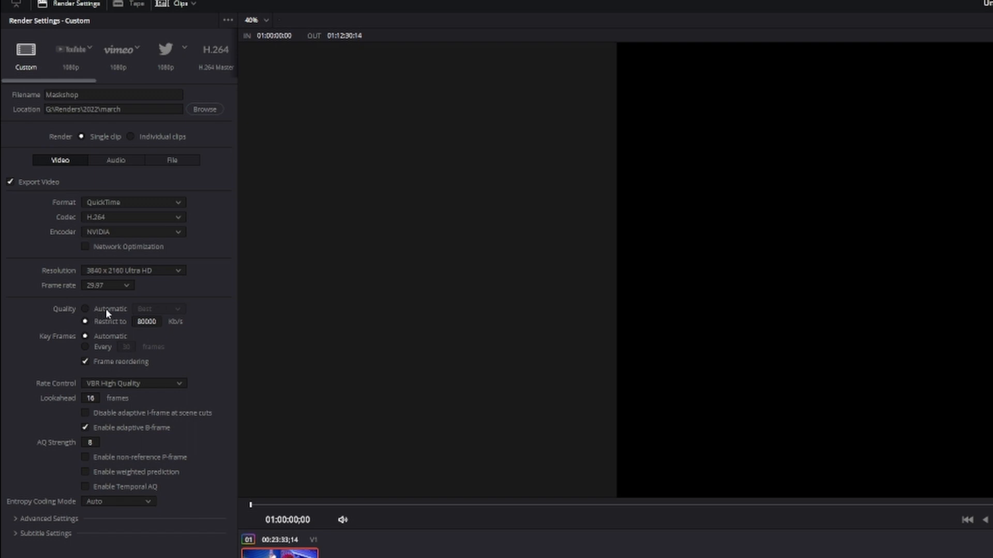
click(142, 322)
key(BackSpace)
text(3)
Step: Set the exported audio's codec to Linear PCM and its bit depth to 32
click(110, 162)
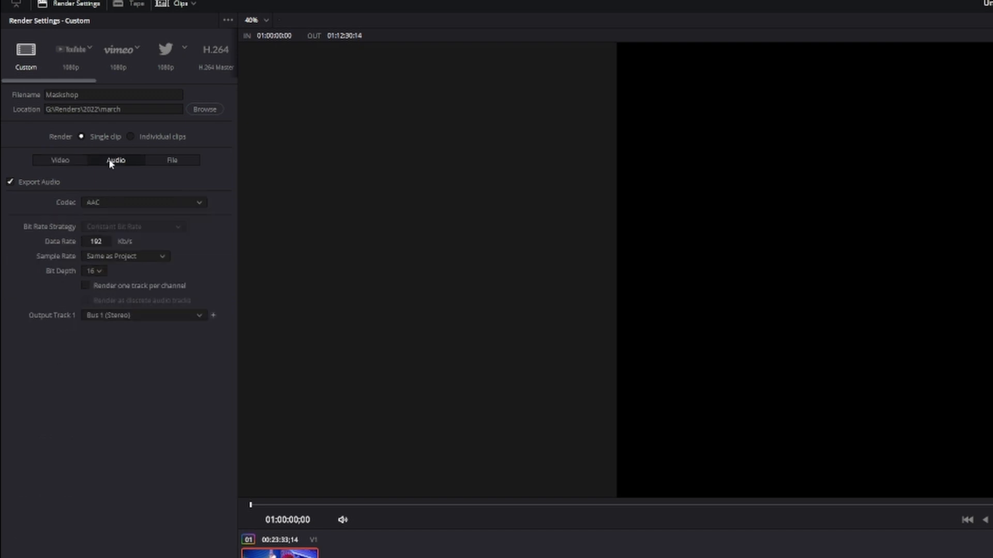
click(104, 202)
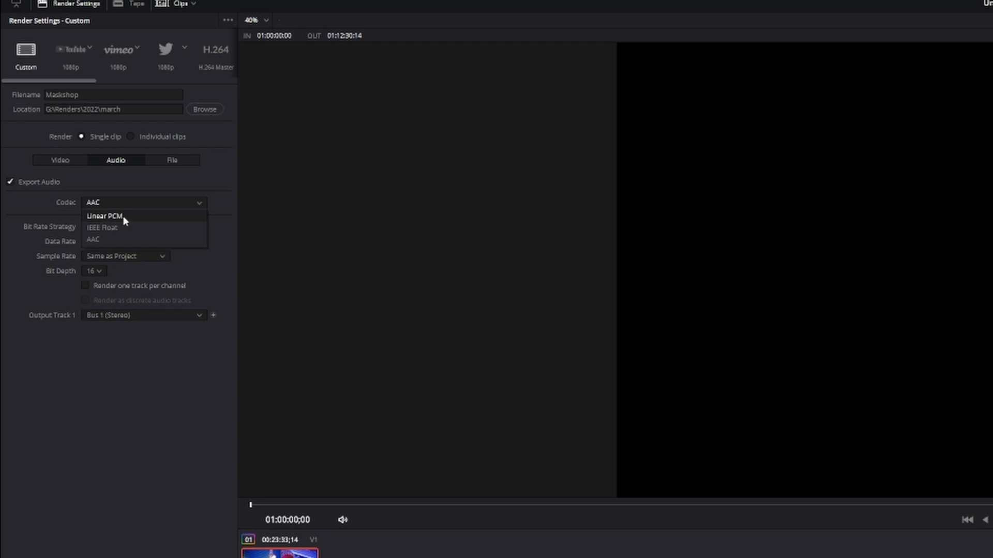
click(124, 218)
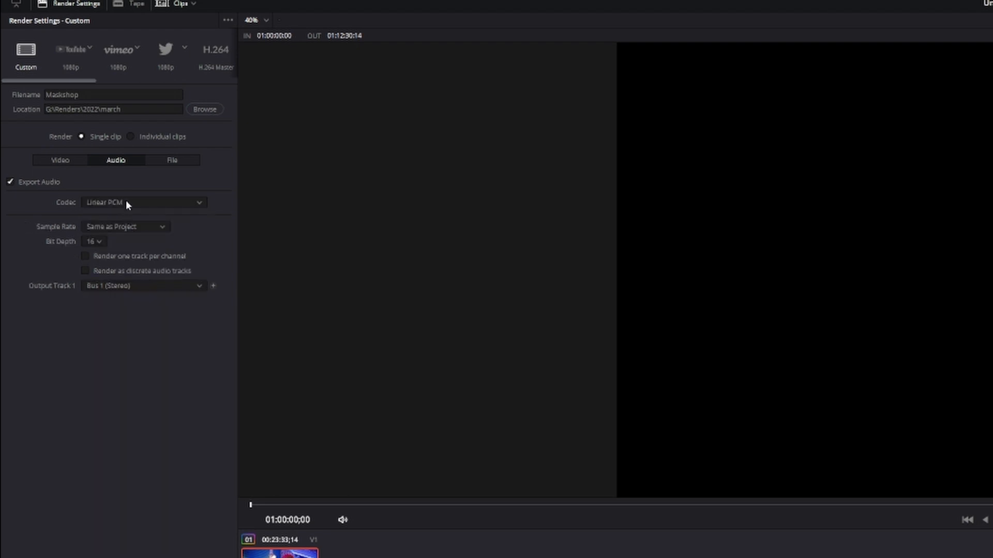
click(99, 241)
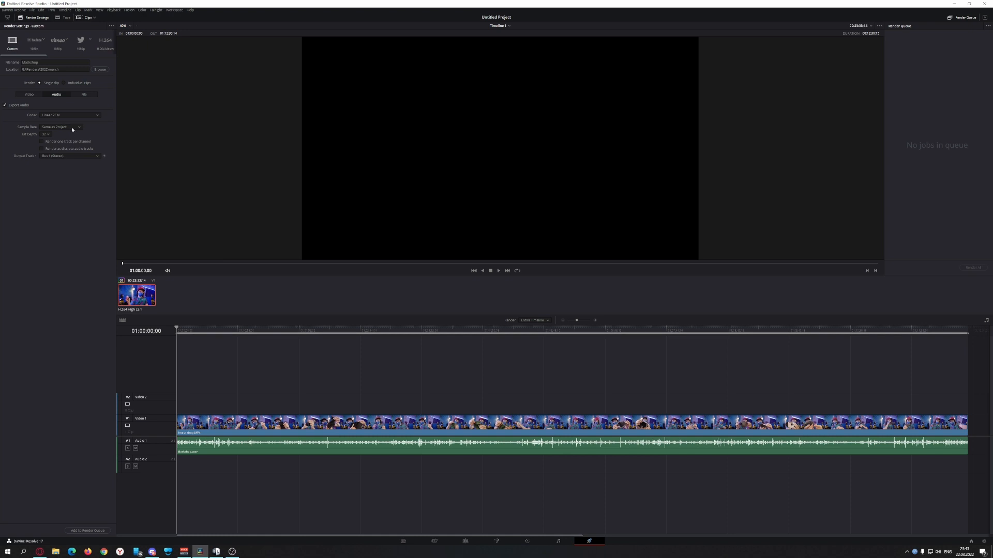
Step: Return to the video render settings and add the Maskshop job to the render queue
click(29, 95)
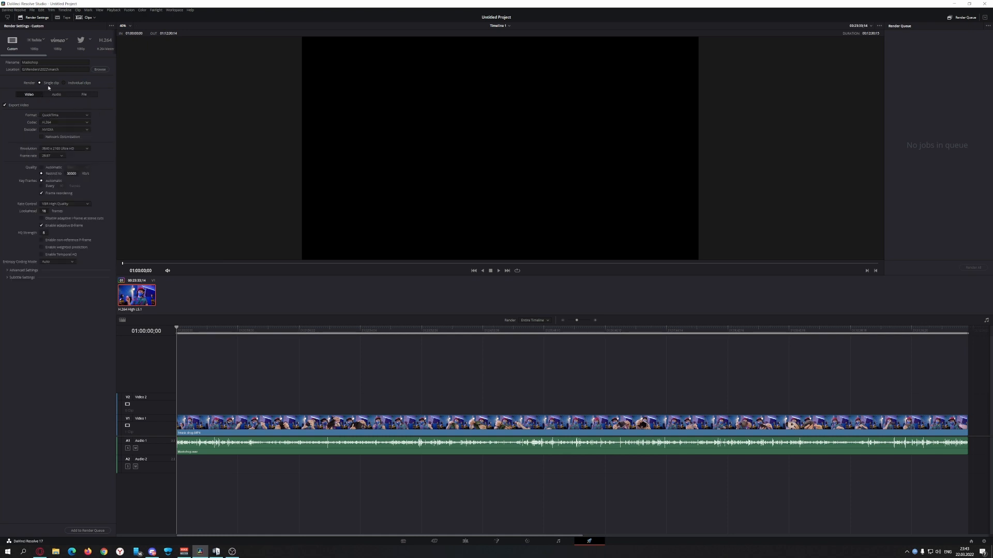
click(87, 530)
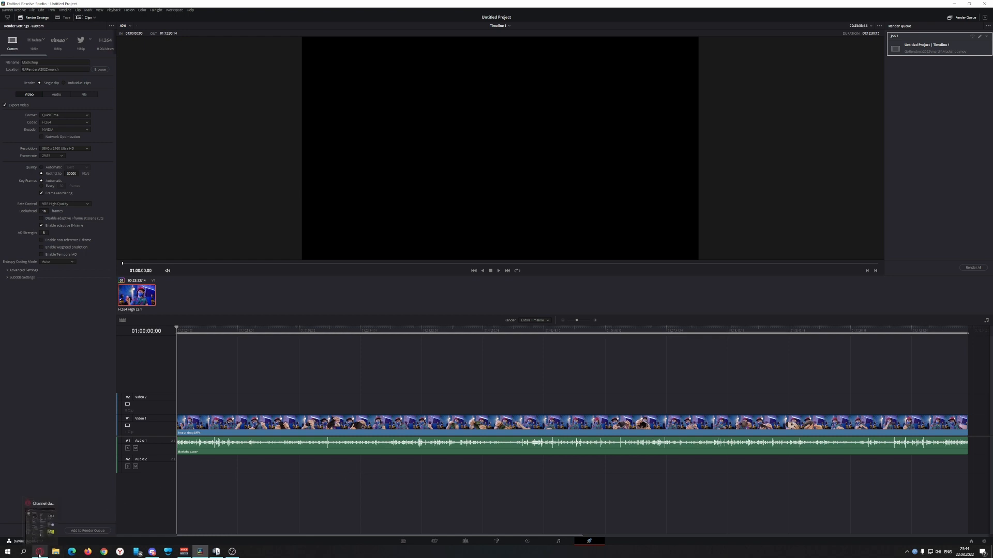
Step: Switch to OBS and hide the Image source in the Desktop share scene
click(232, 552)
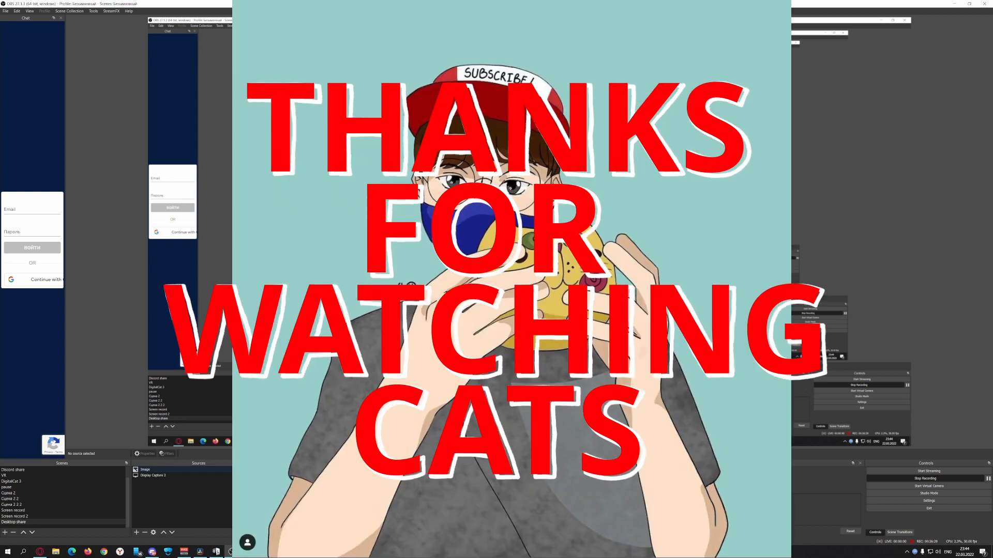
click(261, 471)
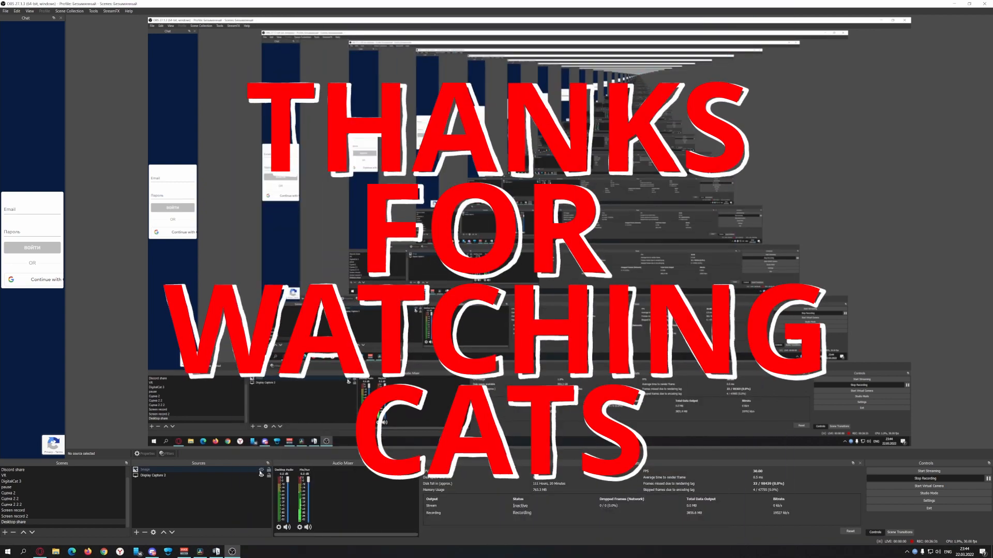